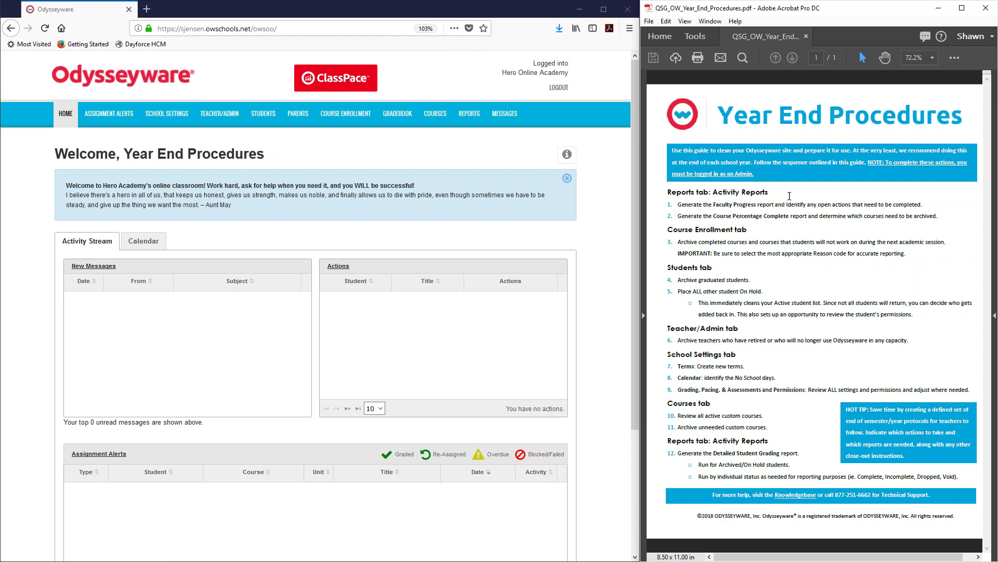
- Follow the guide's first procedure and open the Faculty Progress report among the activity reports
left_click_drag(669, 192, 761, 193)
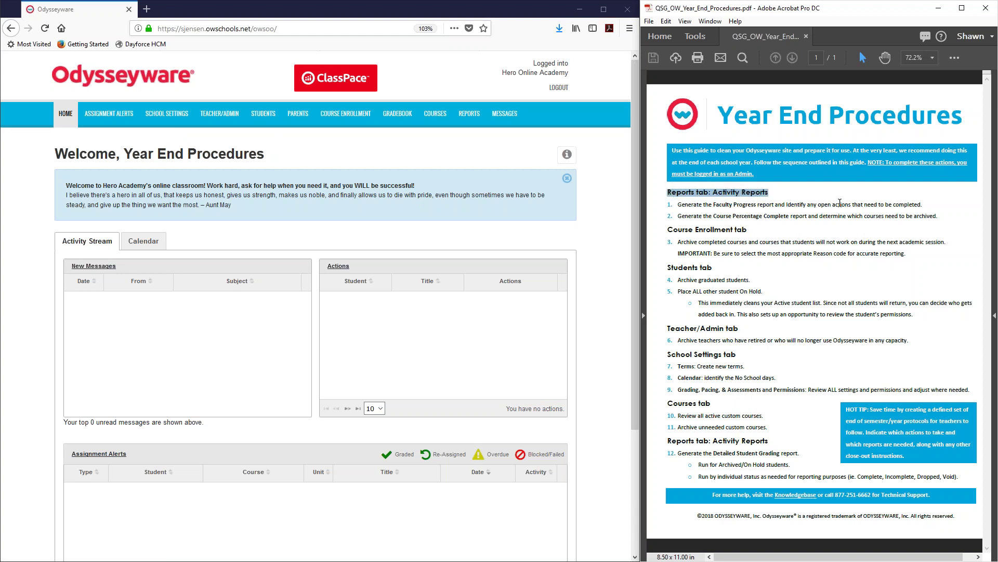
left_click(469, 117)
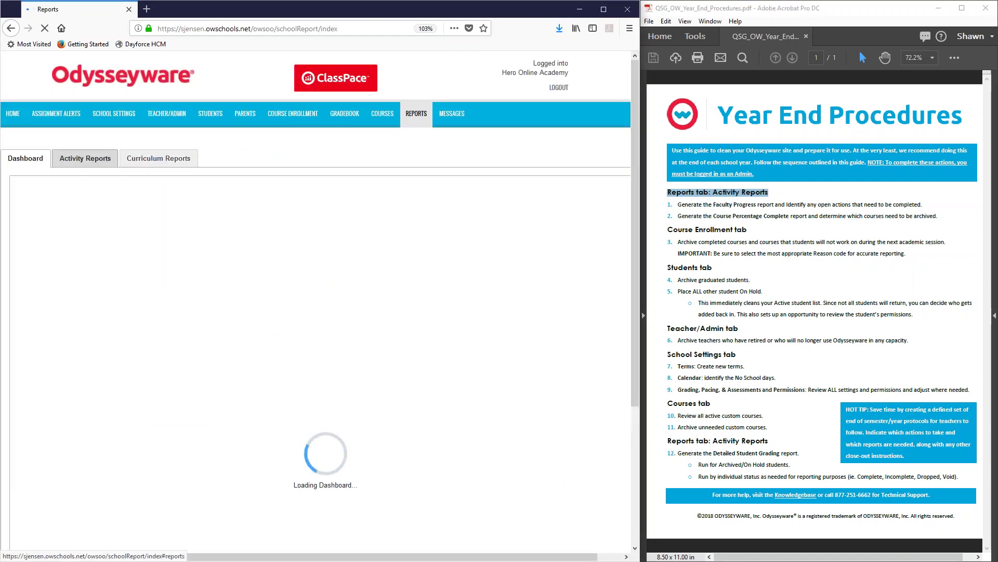
left_click(87, 167)
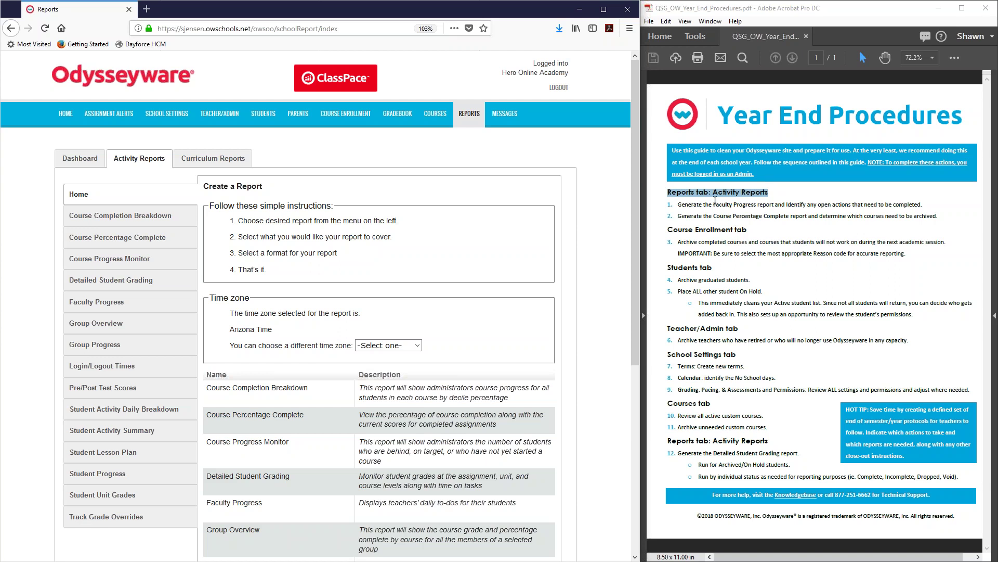
left_click_drag(713, 205, 750, 205)
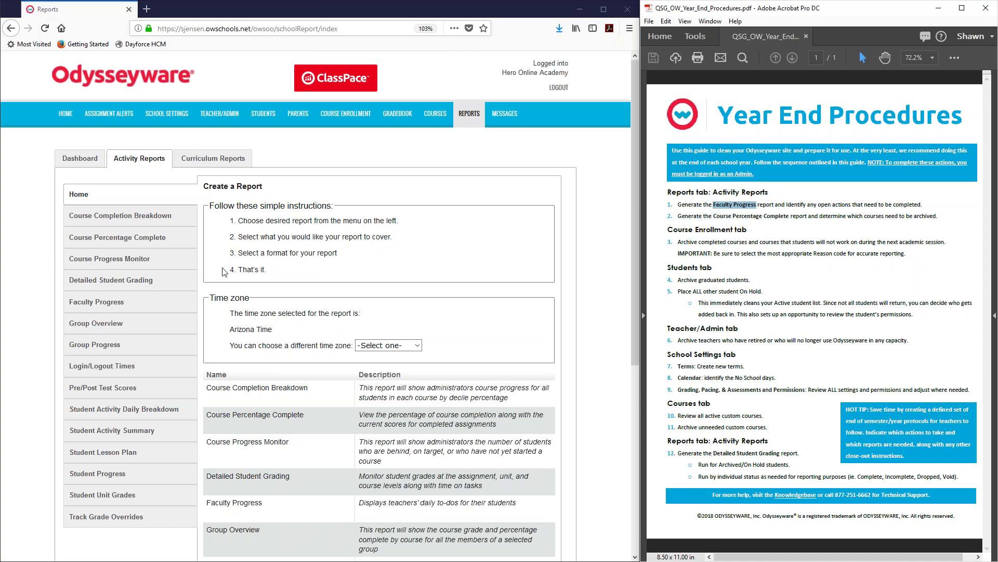
left_click(107, 304)
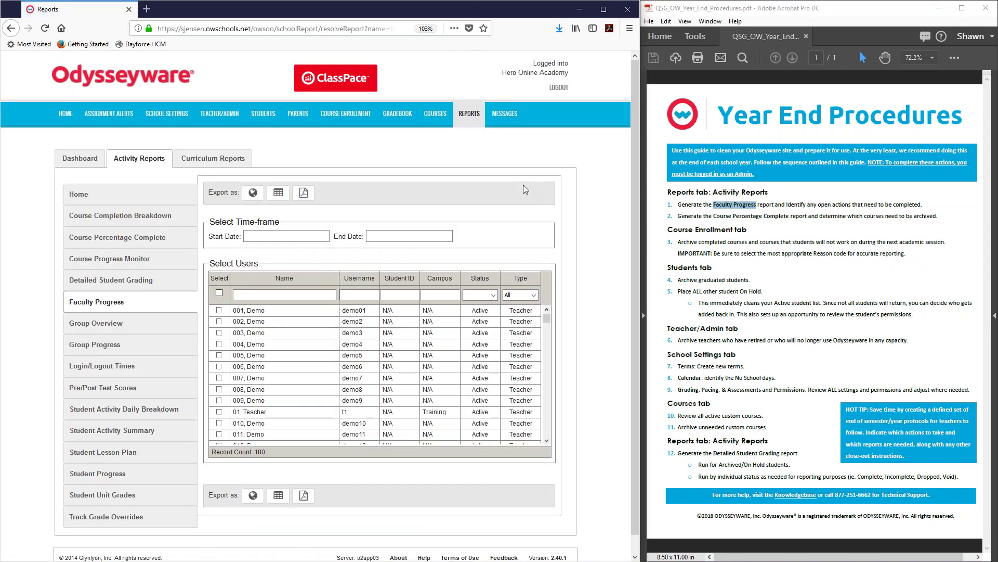
- Set the Faculty Progress report's time-frame from 09/01/2017 to 05/15/2018
left_click(290, 236)
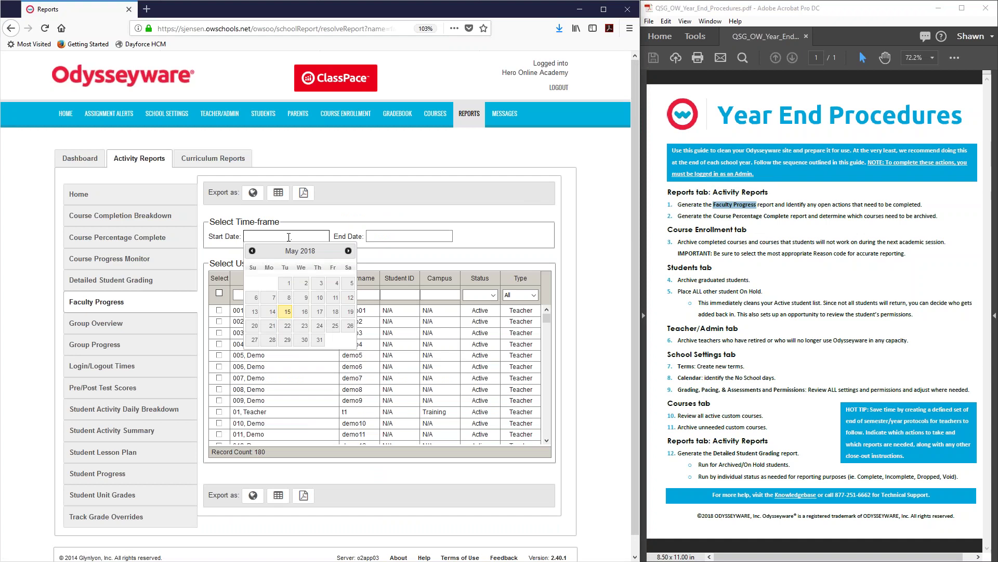
left_click(253, 251)
left_click(253, 251)
left_click(252, 251)
left_click(253, 250)
left_click(252, 251)
left_click(252, 251)
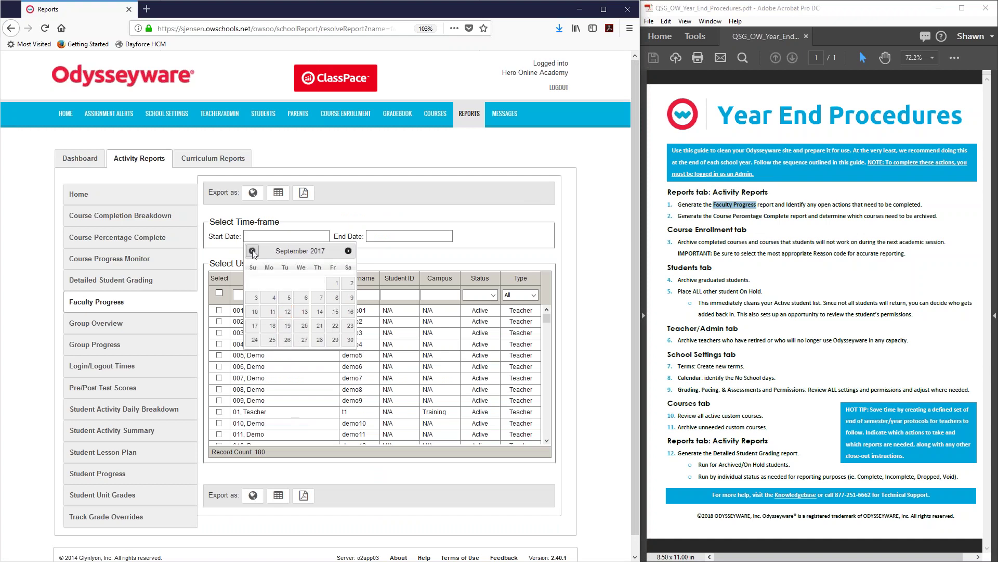
left_click(337, 283)
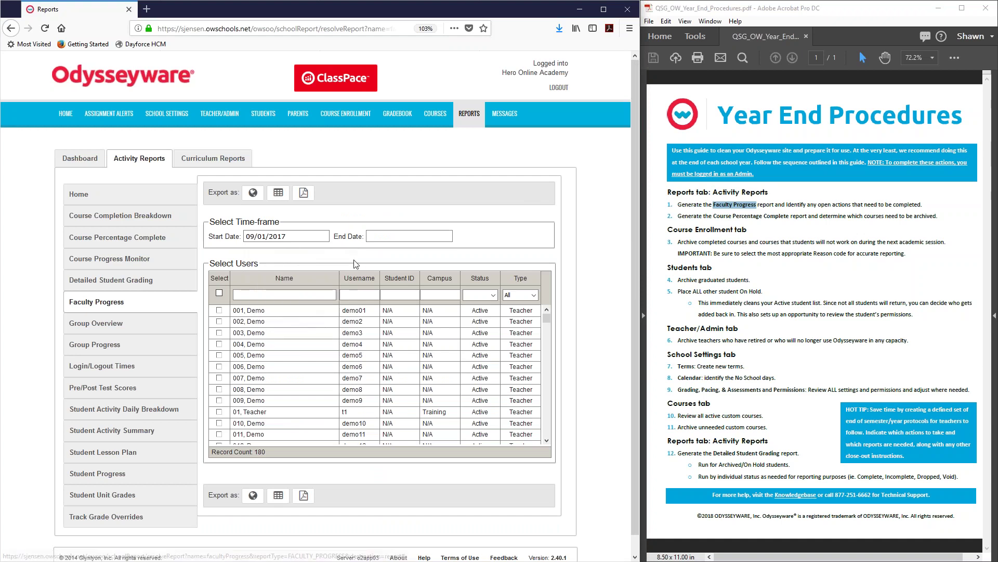
left_click(417, 234)
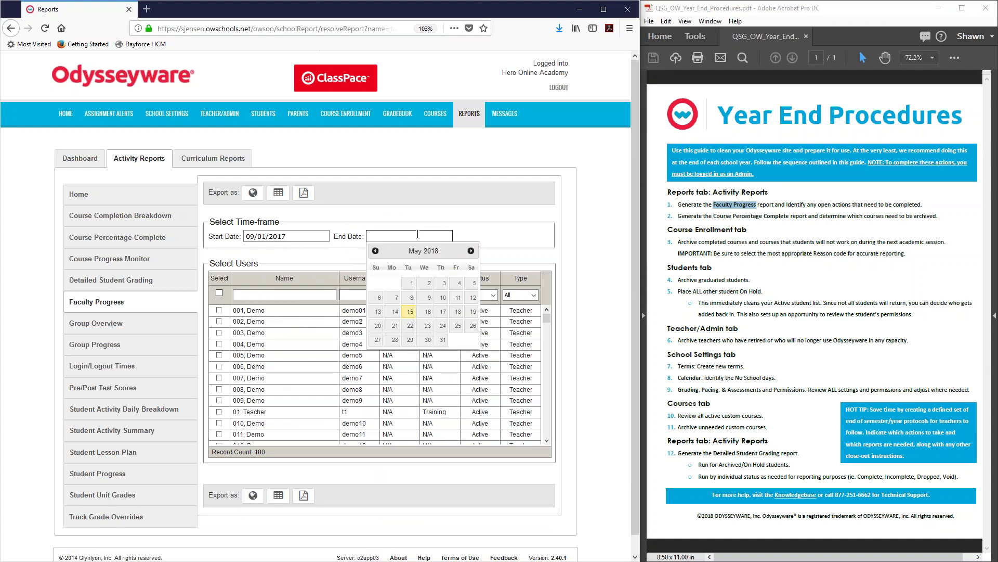
left_click(410, 312)
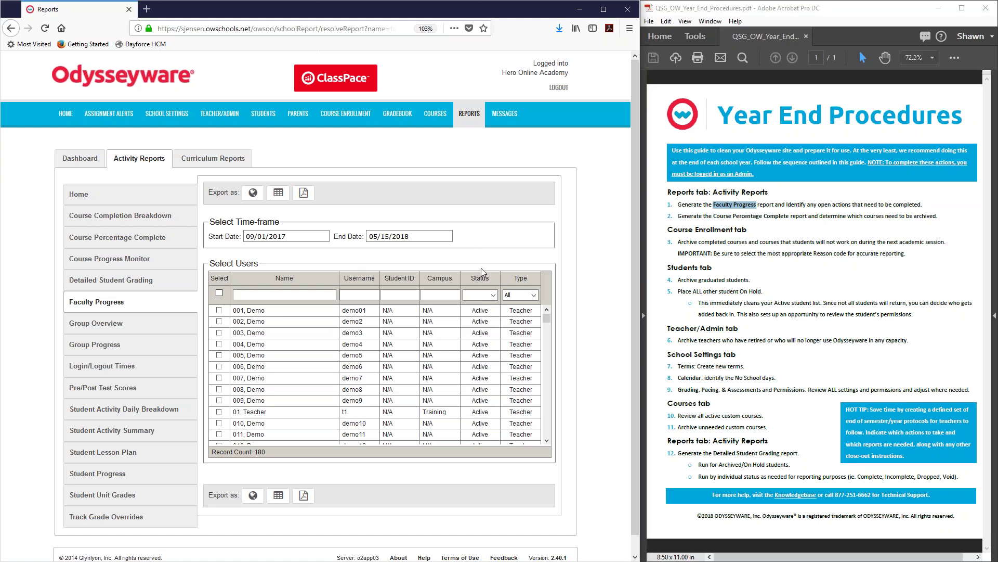
- Filter the report's users to Active status and select all of them
left_click(494, 299)
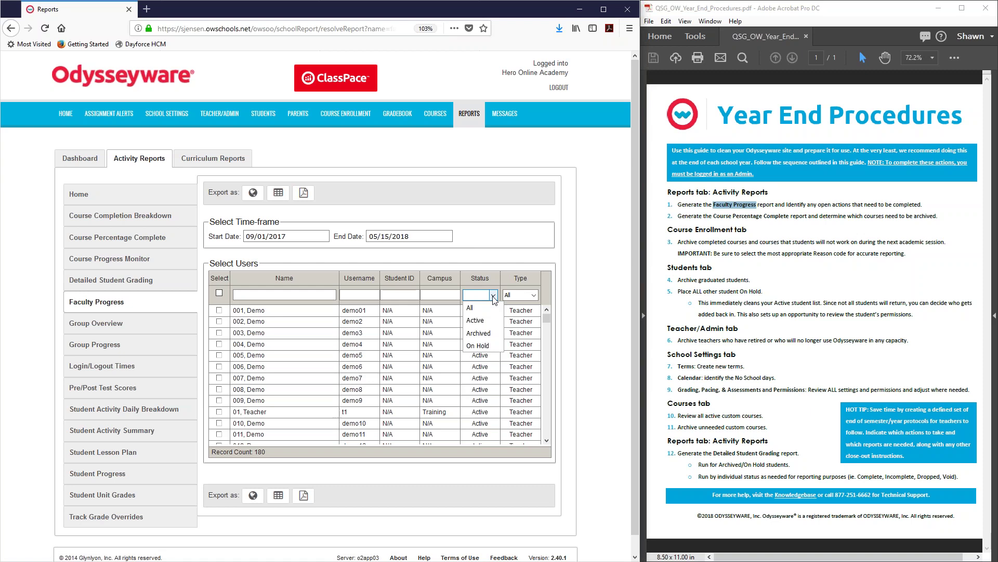
left_click(484, 321)
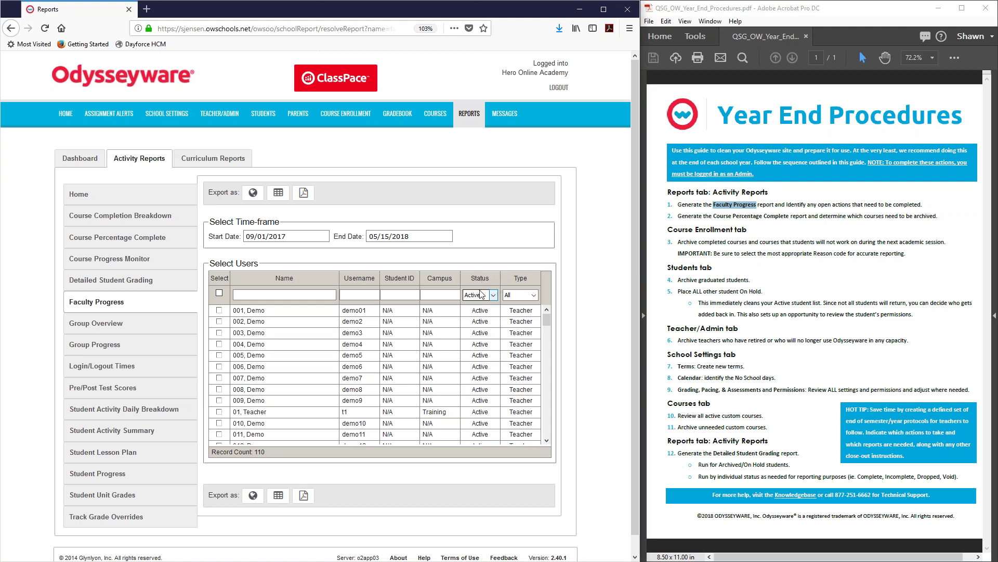
left_click(493, 295)
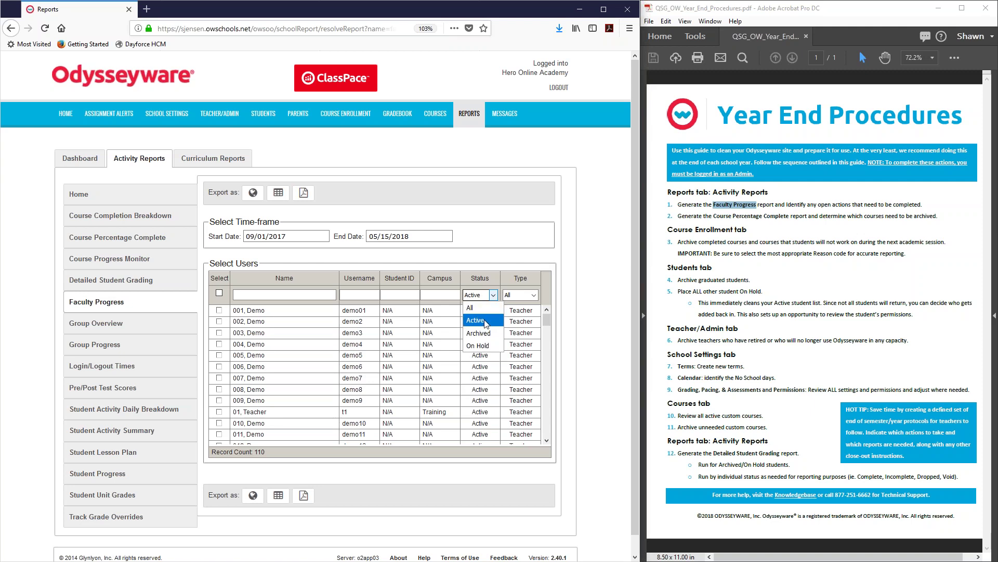
left_click(485, 320)
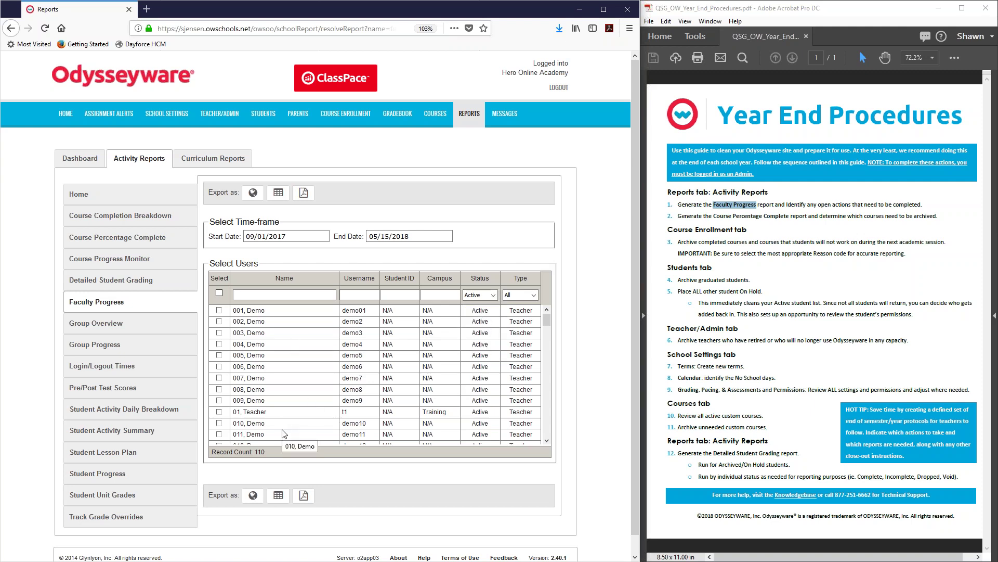
left_click(219, 294)
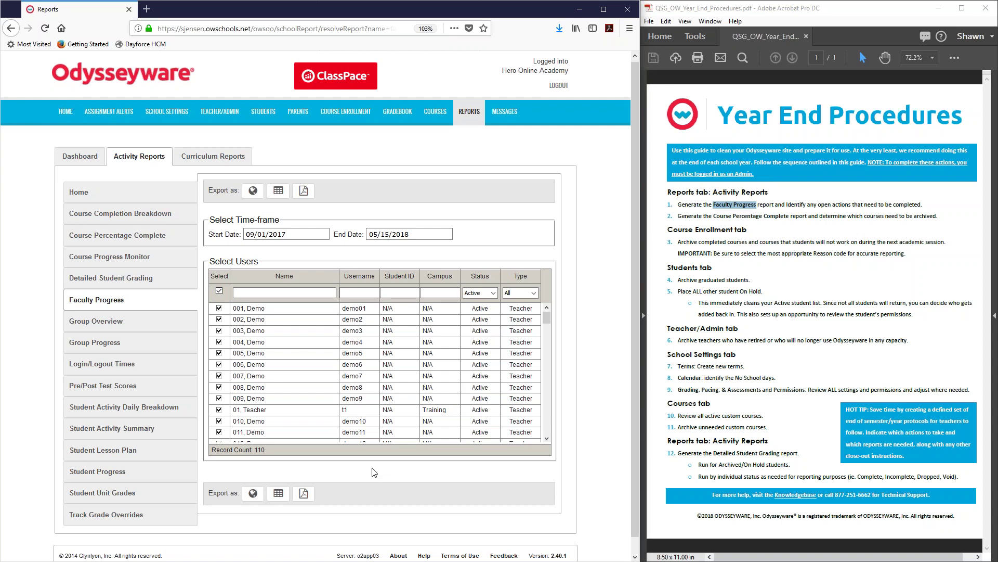
- Export the Faculty Progress report as CSV and open the file in Microsoft Excel
scroll(370, 469, "down", 1)
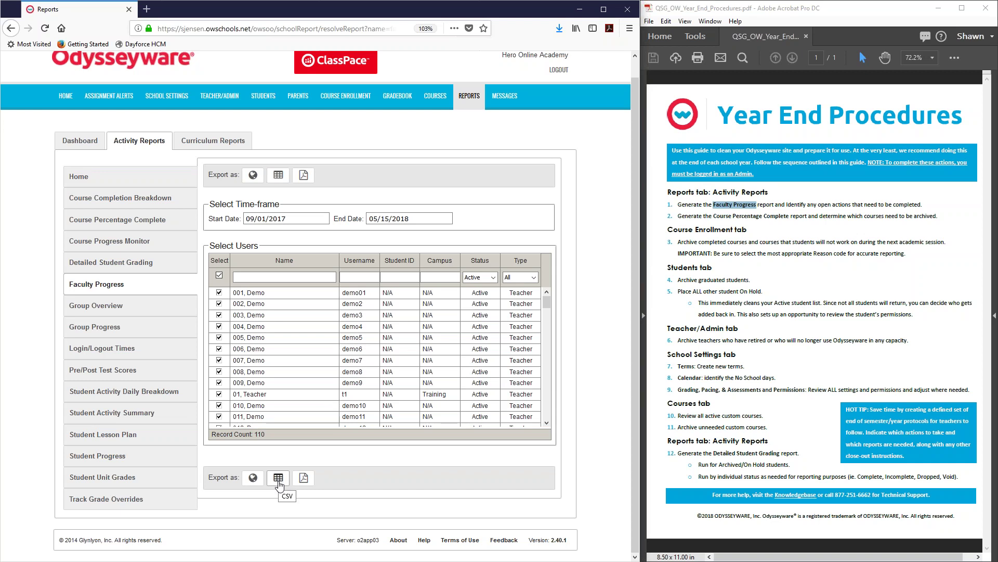
left_click(279, 479)
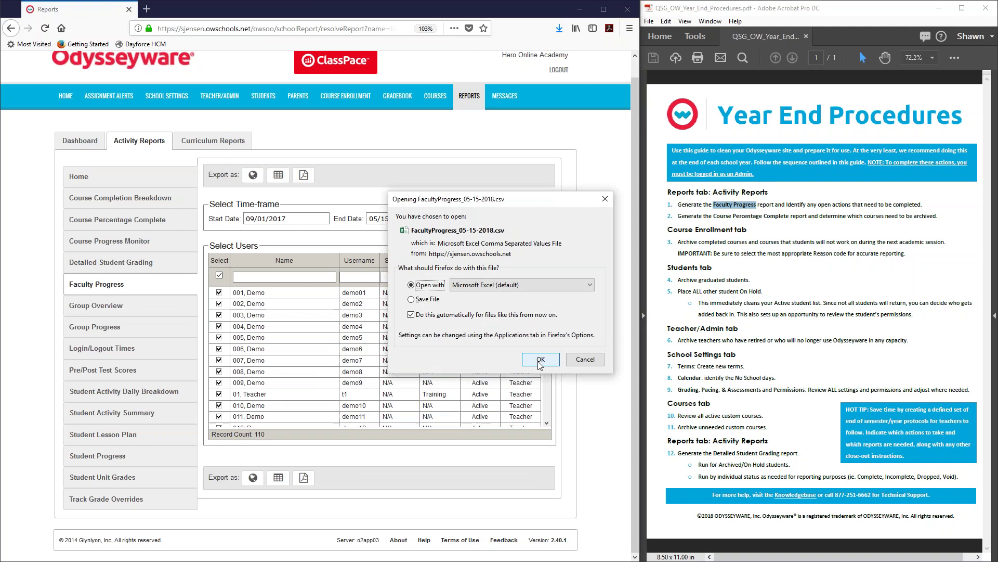
left_click(540, 359)
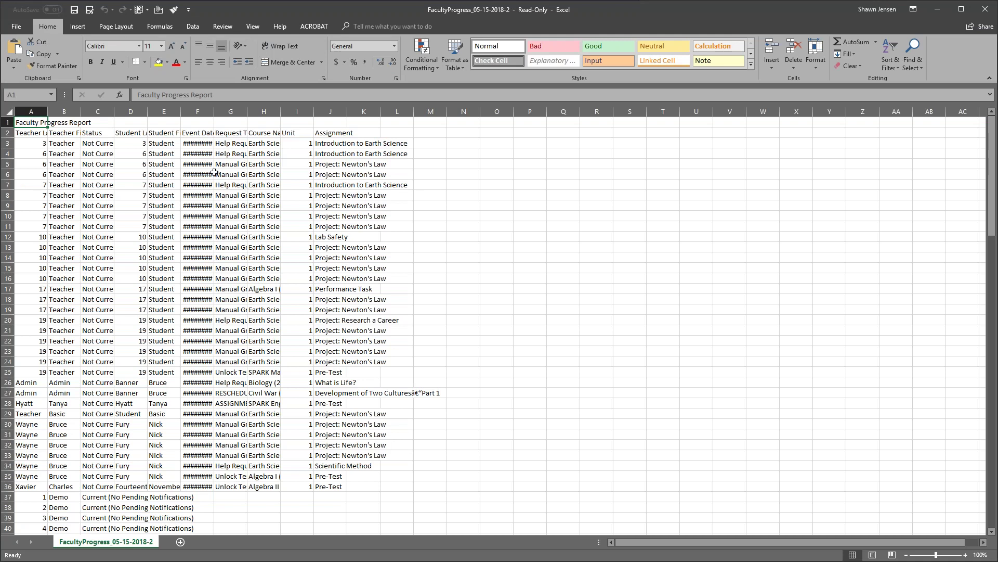
- Widen the Status column to fit its contents and select its Not Current entries in C3:C36
double_click(114, 111)
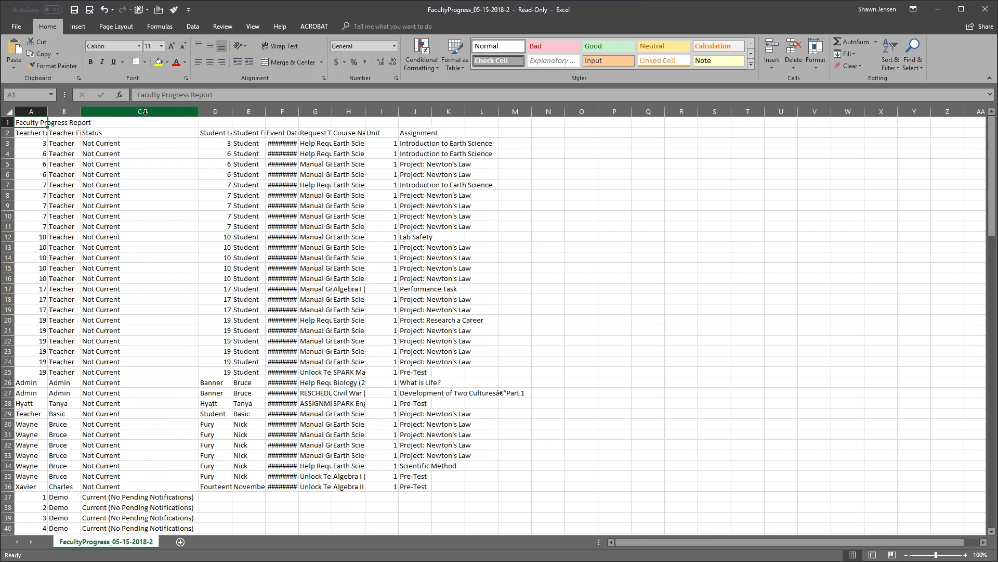
left_click(145, 112)
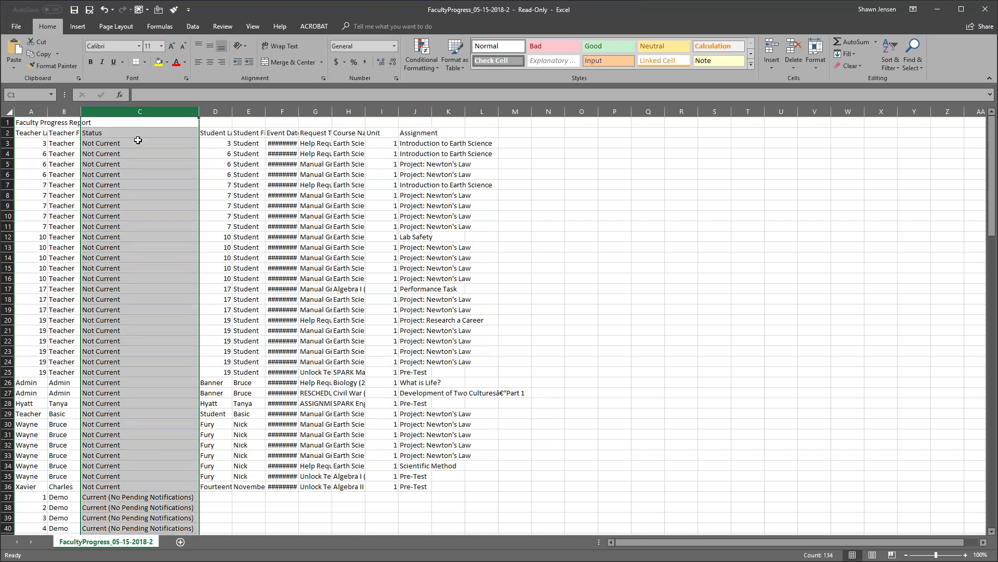
left_click_drag(138, 141, 127, 491)
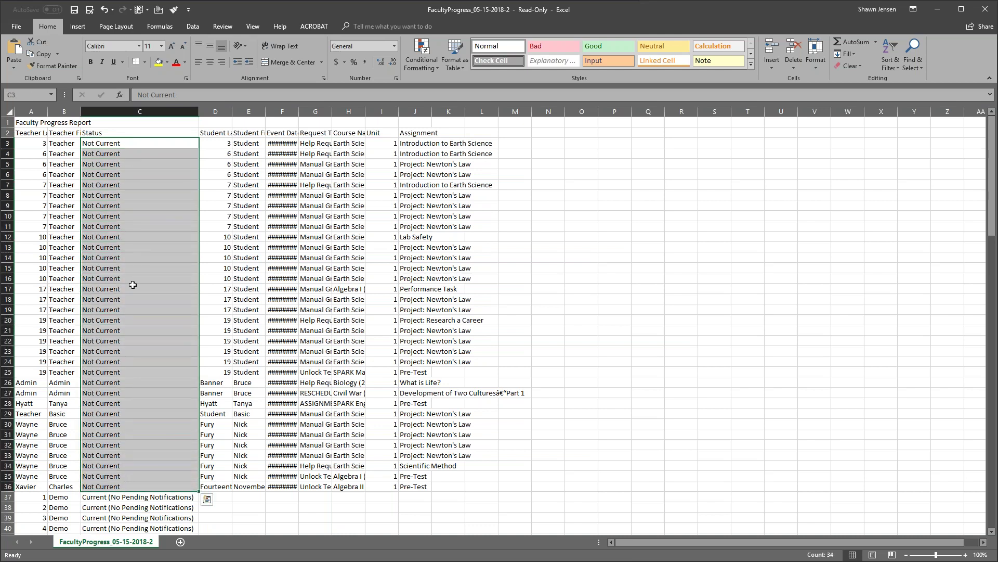
scroll(135, 286, "down", 3)
scroll(140, 295, "down", 5)
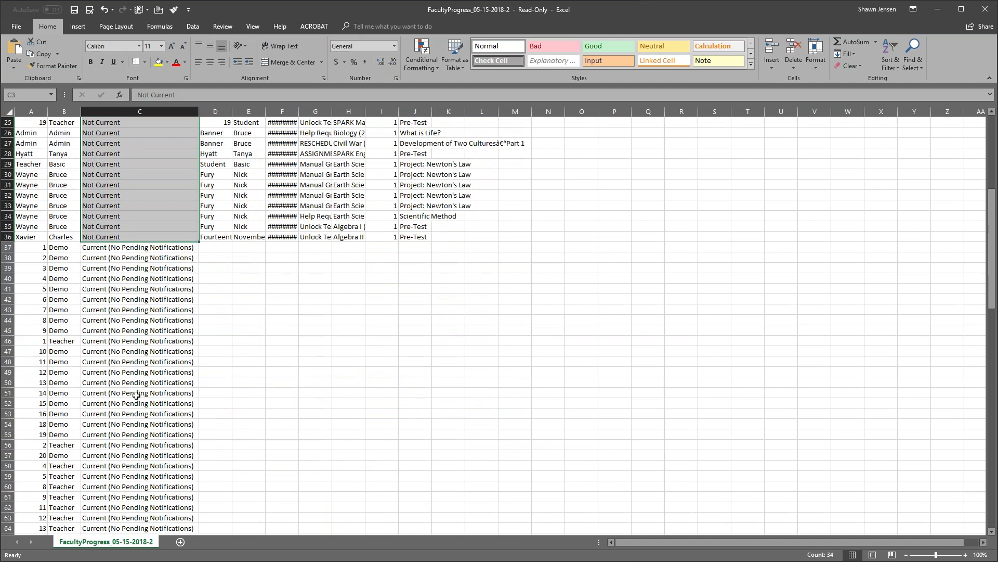
- Fit the Request Type column's width to its contents
scroll(134, 401, "up", 6)
scroll(136, 395, "up", 2)
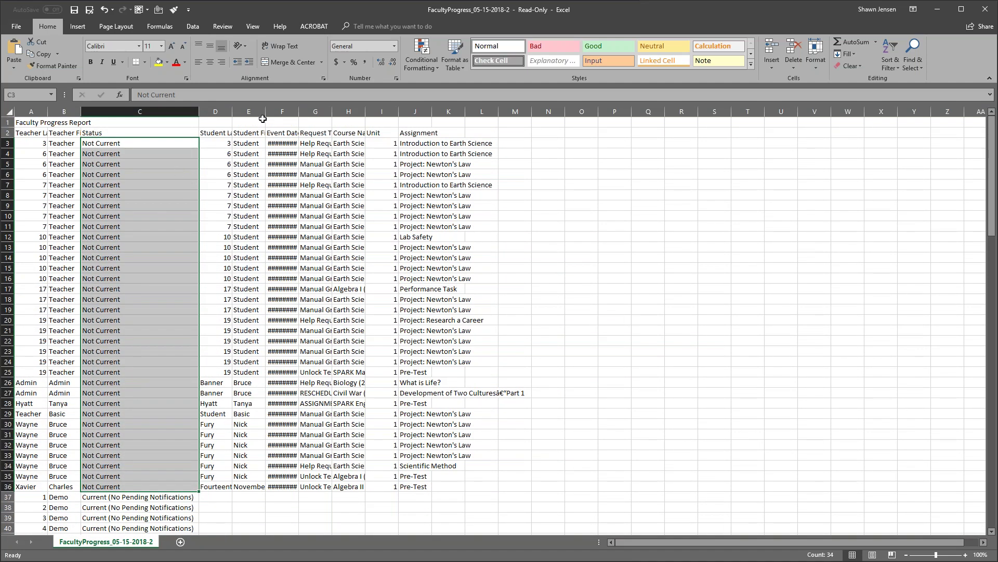
left_click(324, 110)
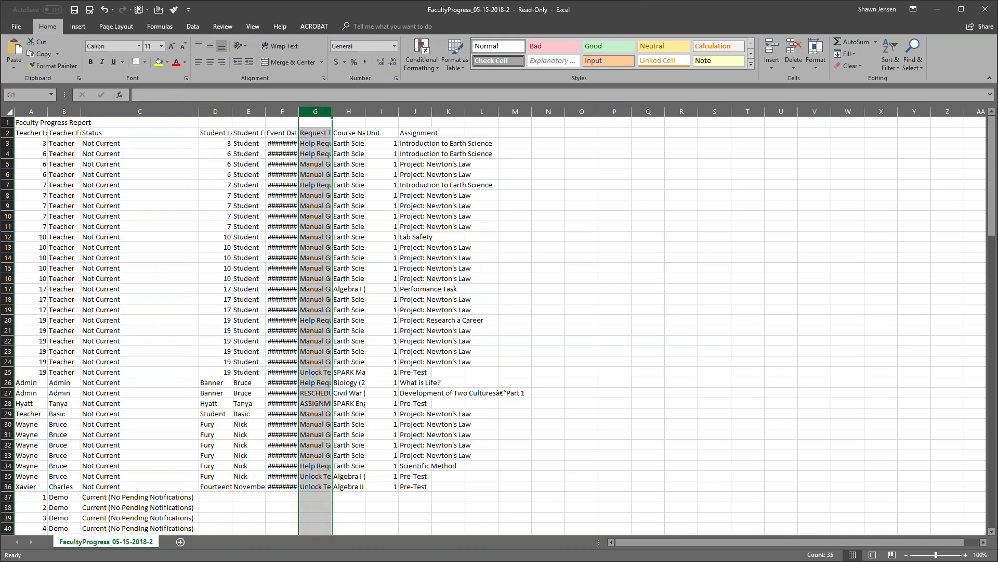
double_click(332, 111)
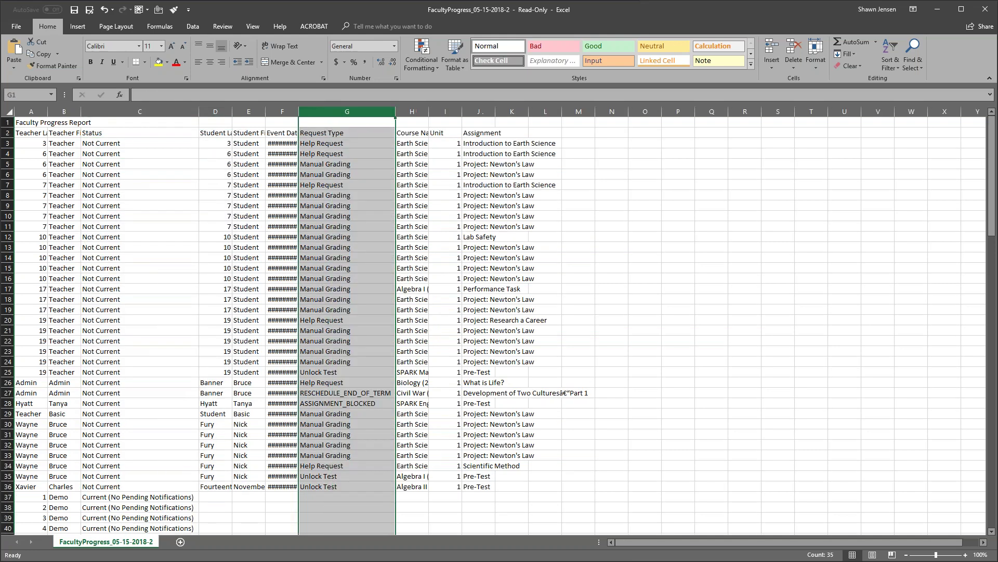
- Examine the open requests by type and check which teachers they belong to
left_click(359, 153)
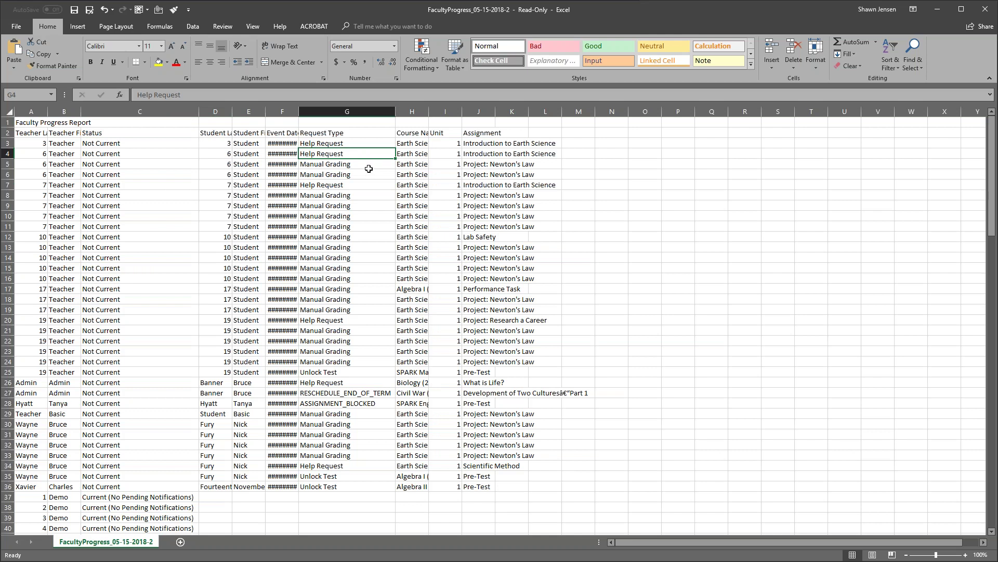
left_click(360, 164)
left_click(358, 173)
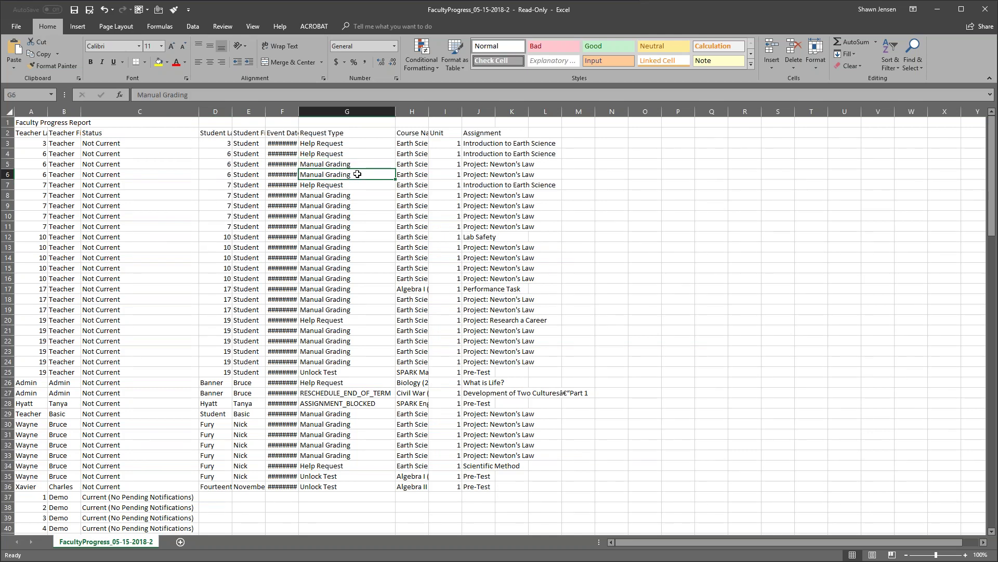
left_click(356, 195)
left_click(356, 205)
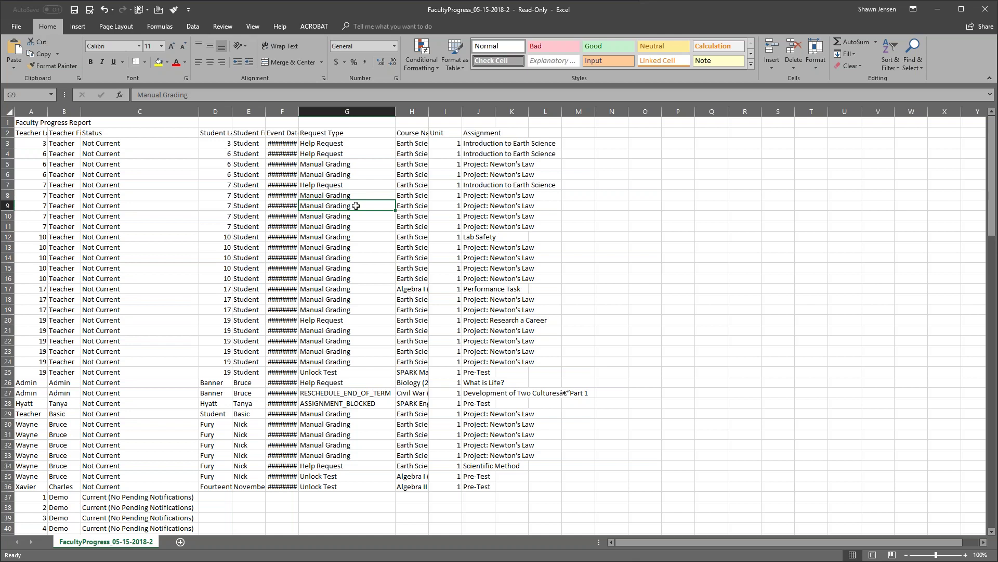
left_click(354, 216)
left_click(351, 226)
left_click(349, 236)
left_click(348, 248)
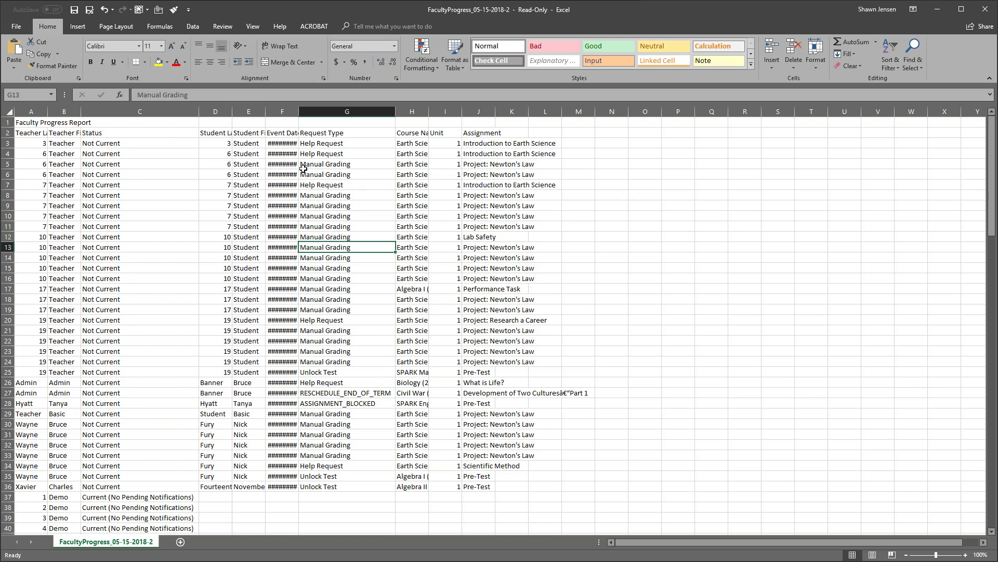
left_click(60, 165)
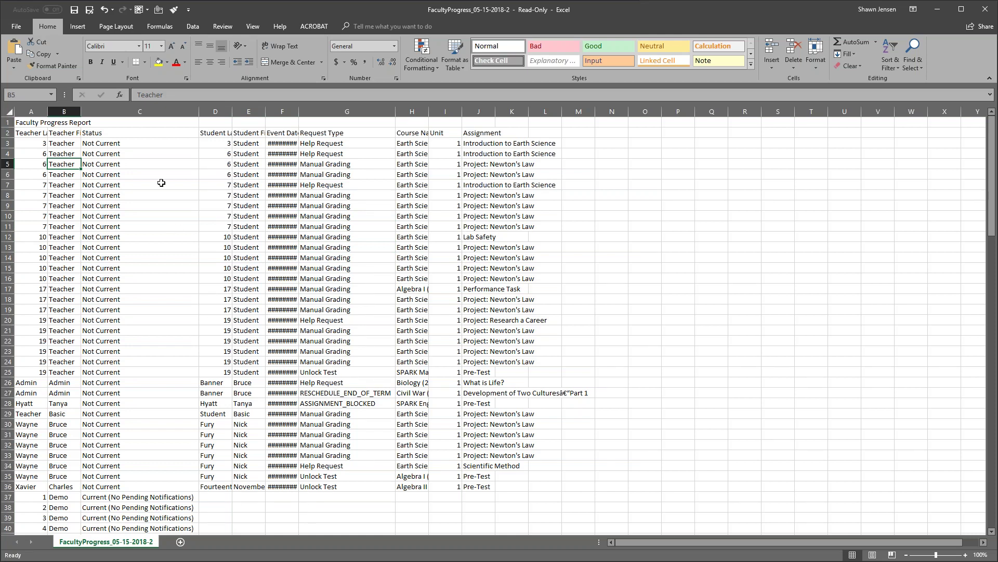
scroll(152, 359, "down", 3)
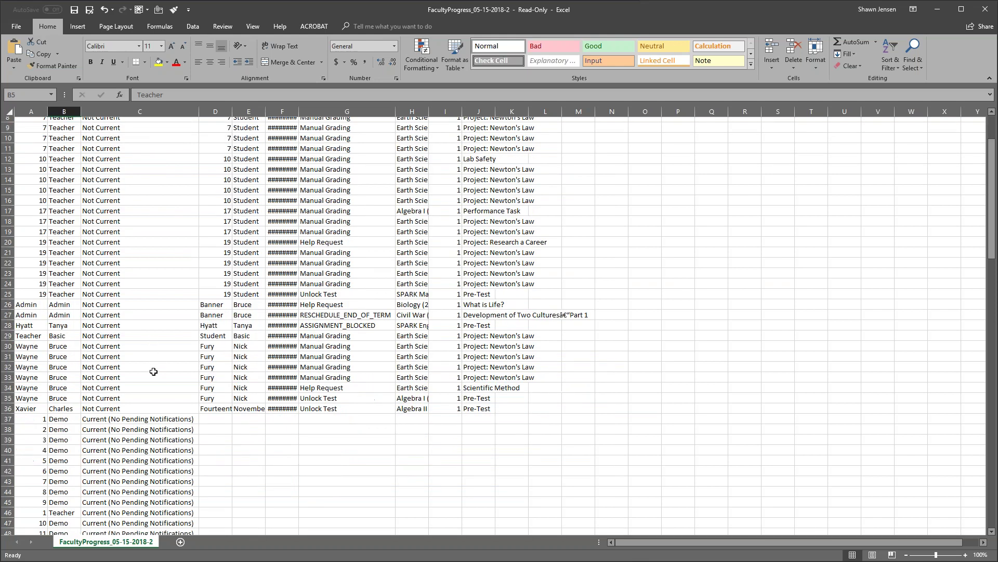
scroll(262, 375, "up", 3)
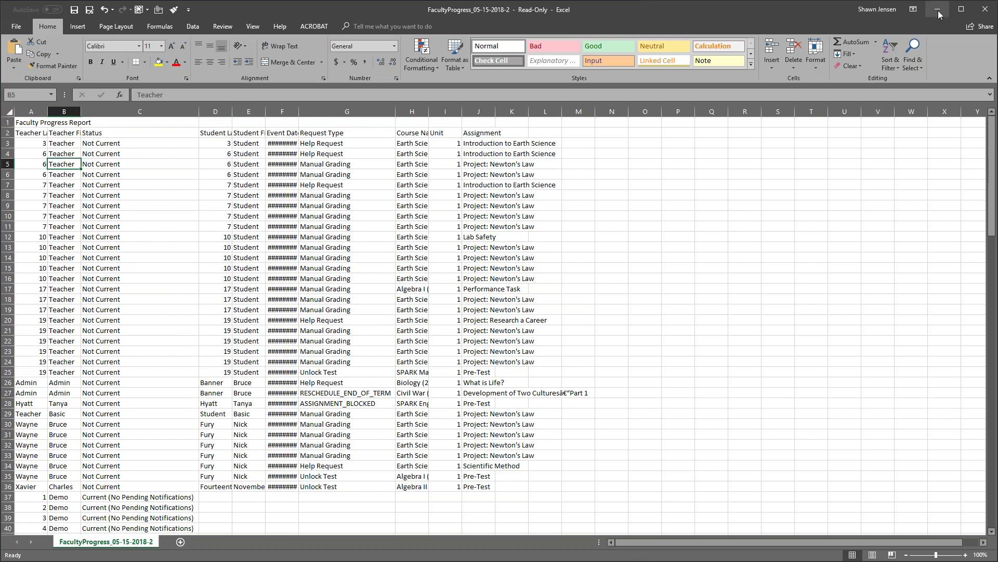
- Minimize the report workbook without closing it, and highlight "Course Percentage Complete" in the guide's second procedure
left_click(985, 9)
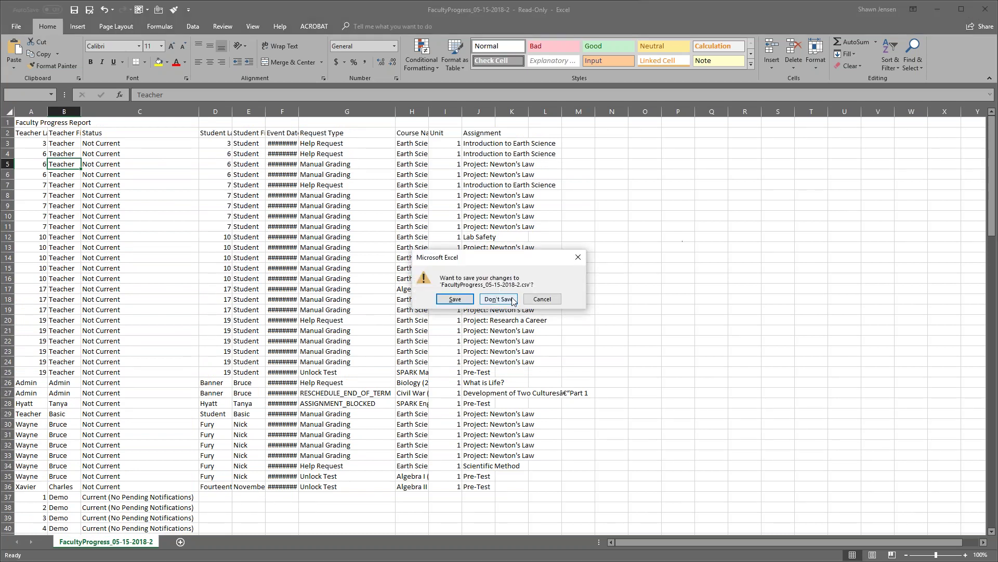
left_click(543, 300)
left_click(937, 10)
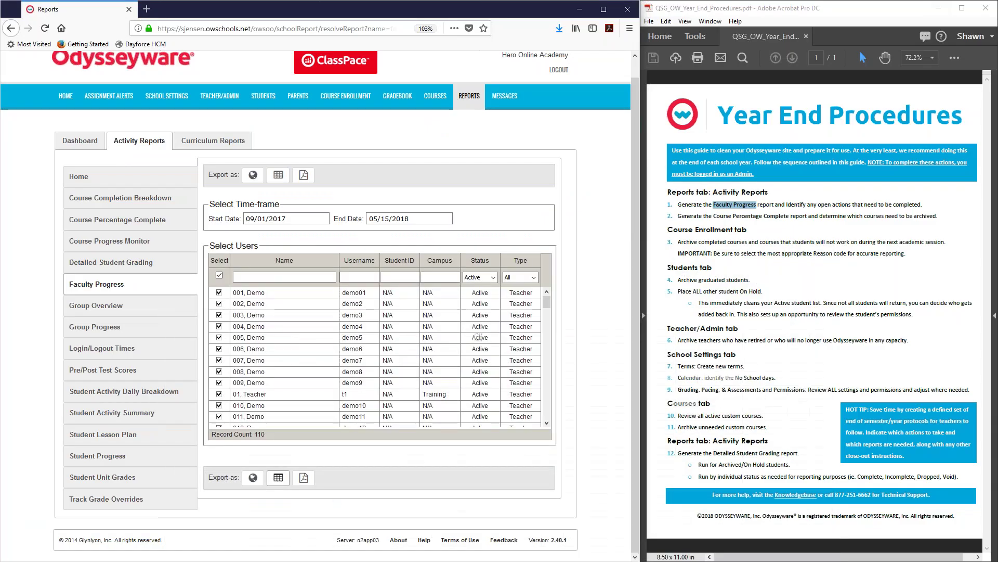
left_click_drag(713, 215, 765, 216)
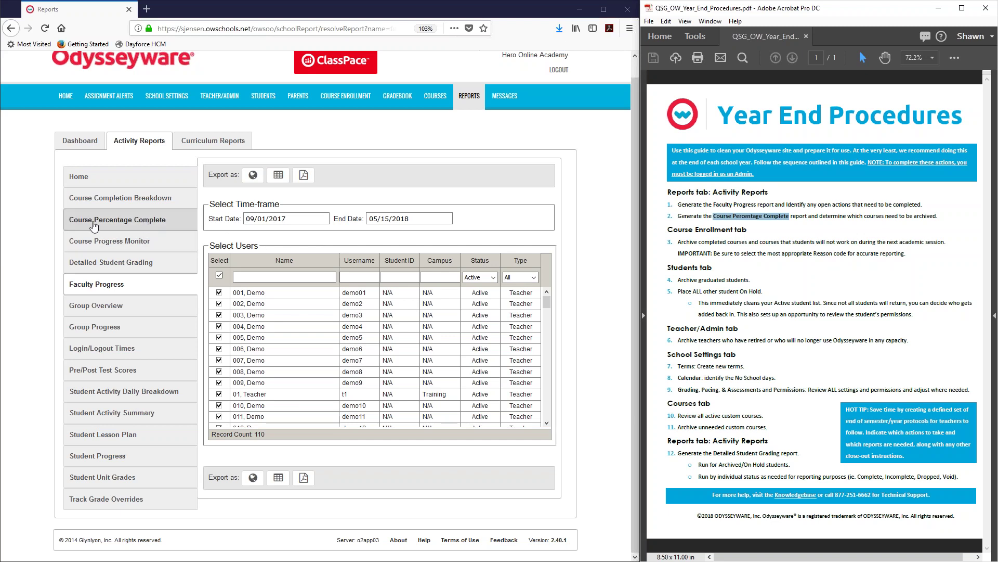
- Open the Course Percentage Complete activity report and set its time-frame to the 2017-18 School Year term
left_click(123, 220)
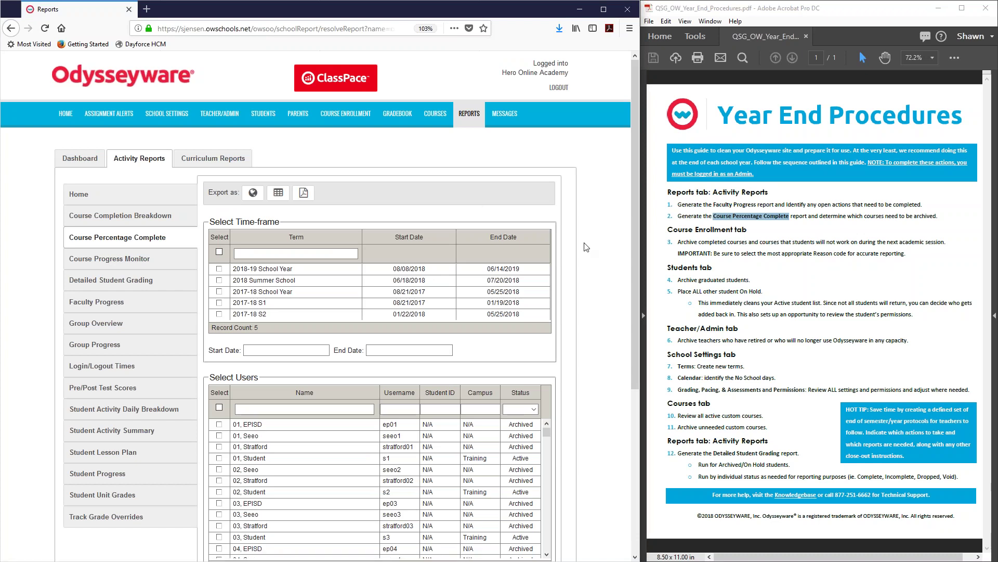
scroll(393, 176, "down", 2)
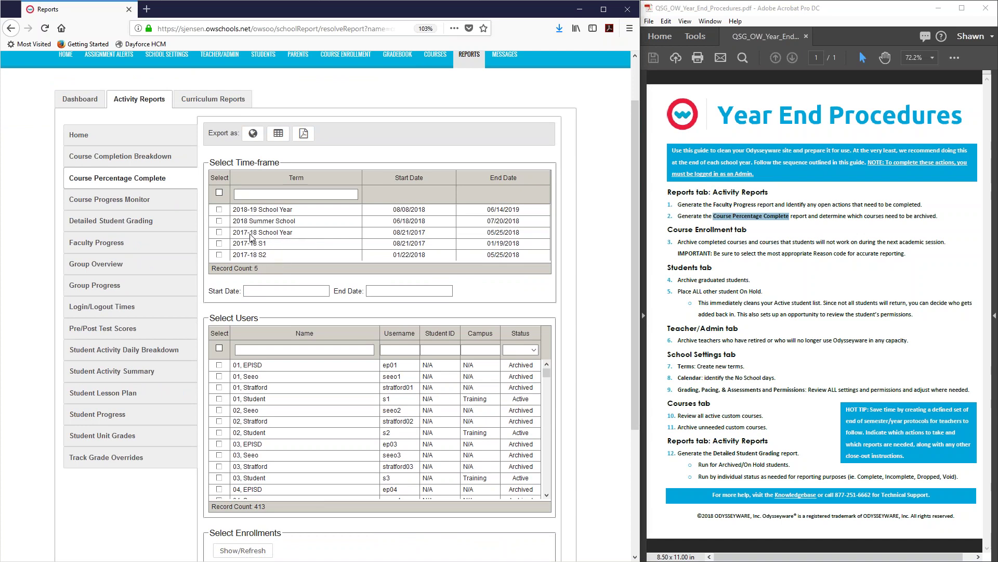
left_click(220, 234)
- Filter the report's users to Active status and have all of the filtered students selected
scroll(593, 268, "down", 4)
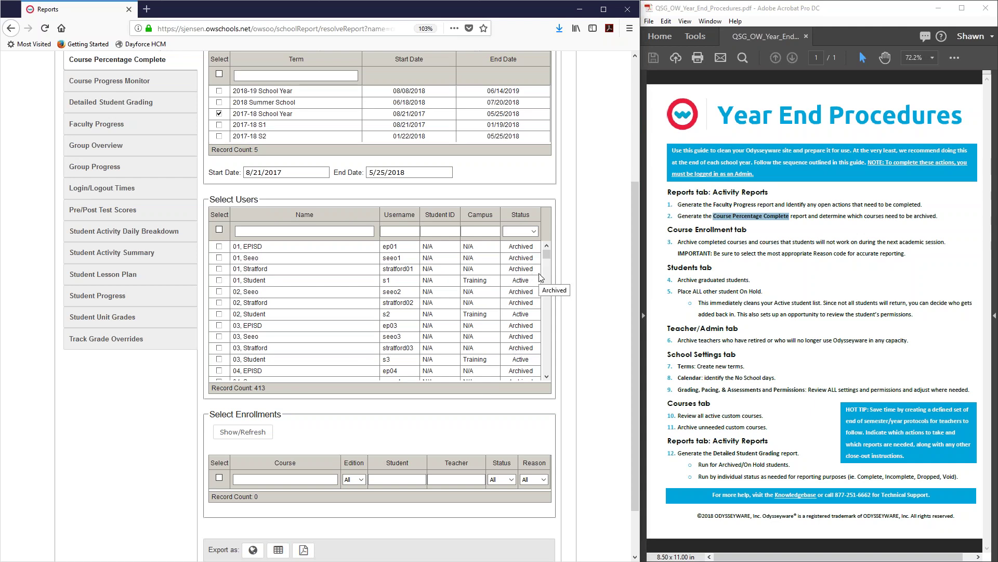
left_click(534, 232)
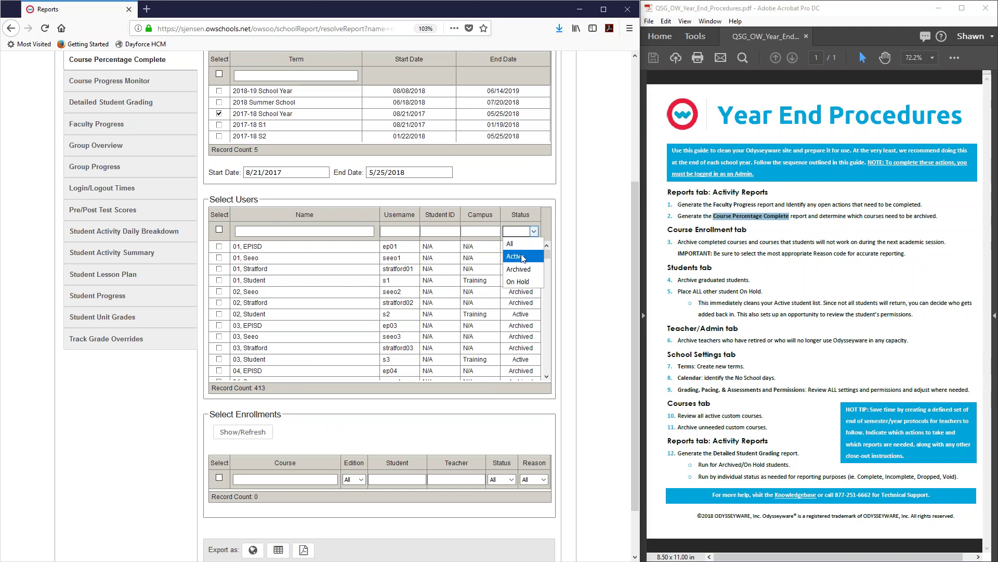
left_click(523, 257)
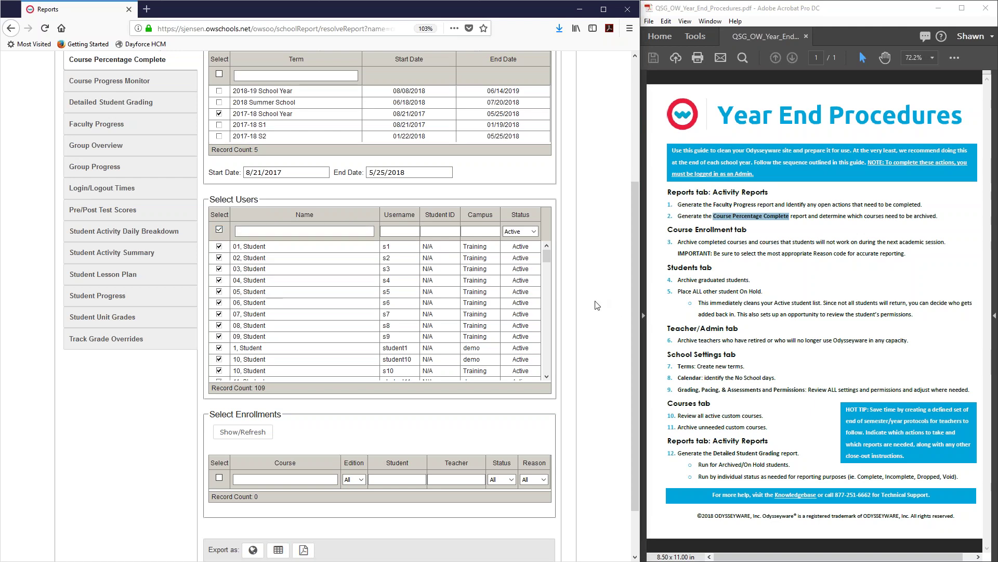
- Load the enrollments for the selected students and include every listed course in the report
scroll(597, 305, "down", 2)
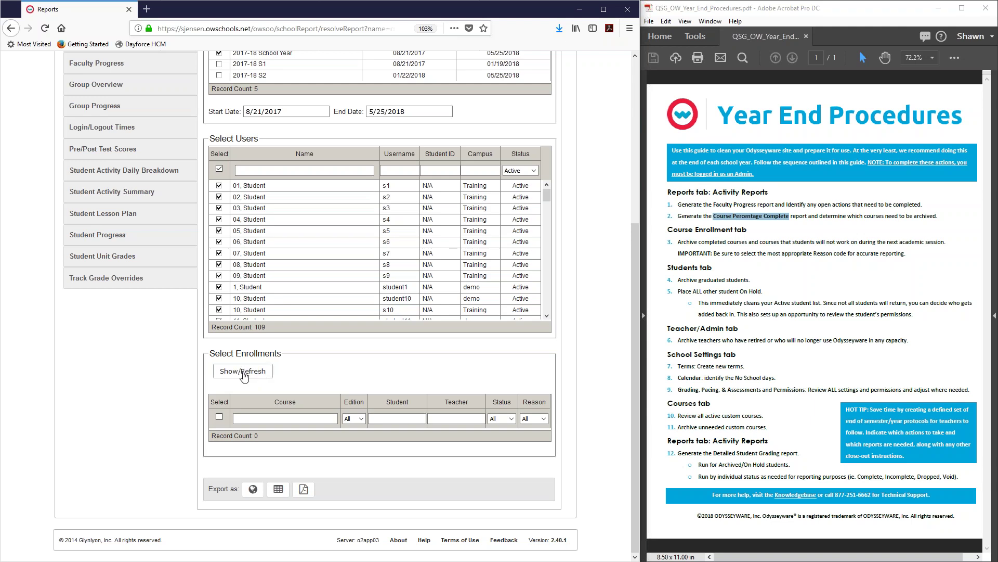
left_click(243, 371)
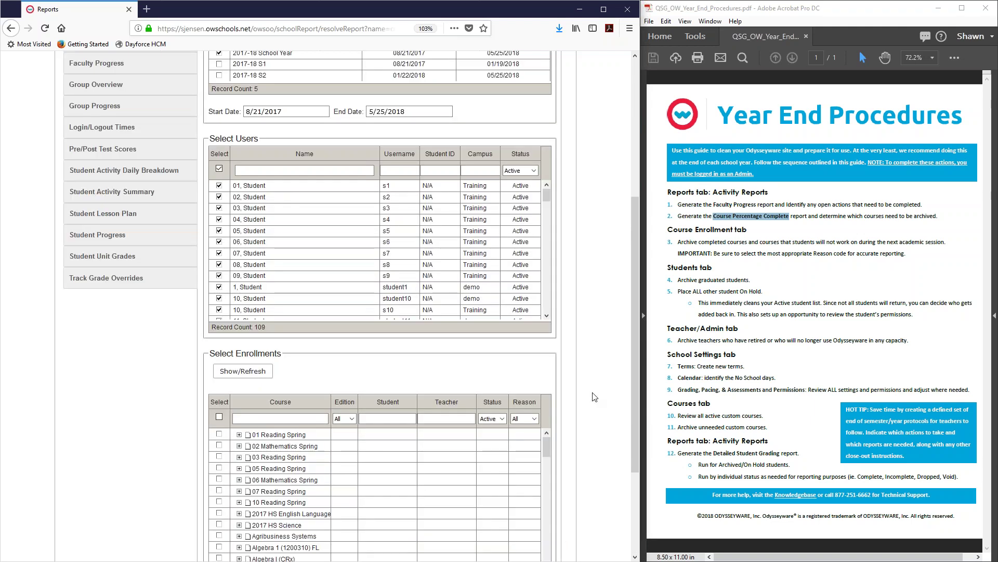
scroll(594, 397, "down", 2)
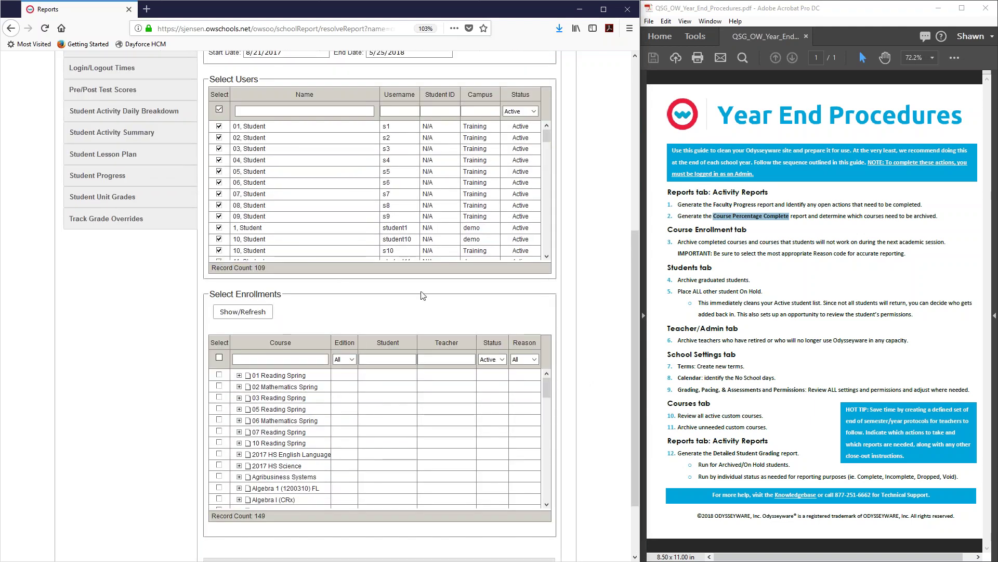
scroll(603, 349, "down", 2)
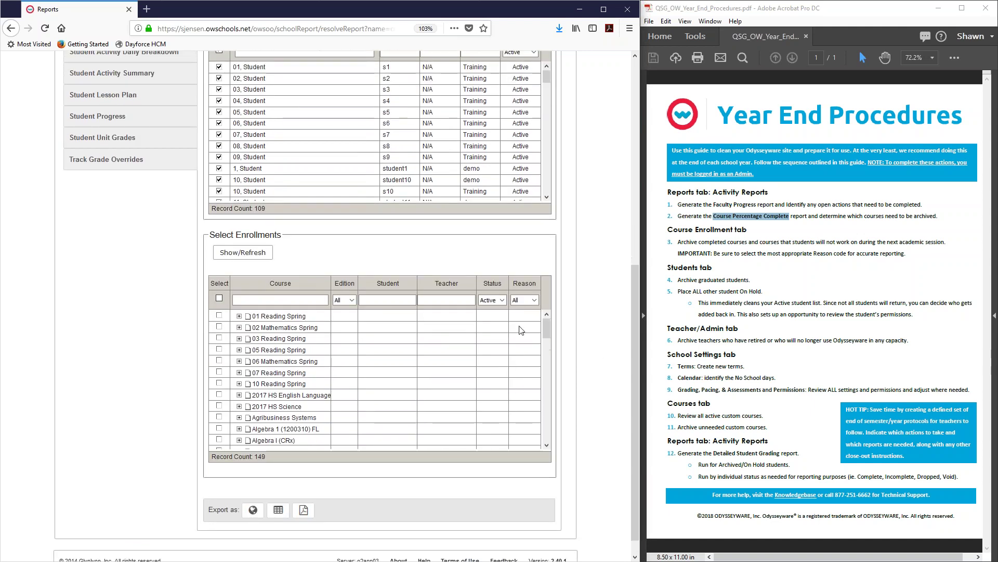
left_click(219, 300)
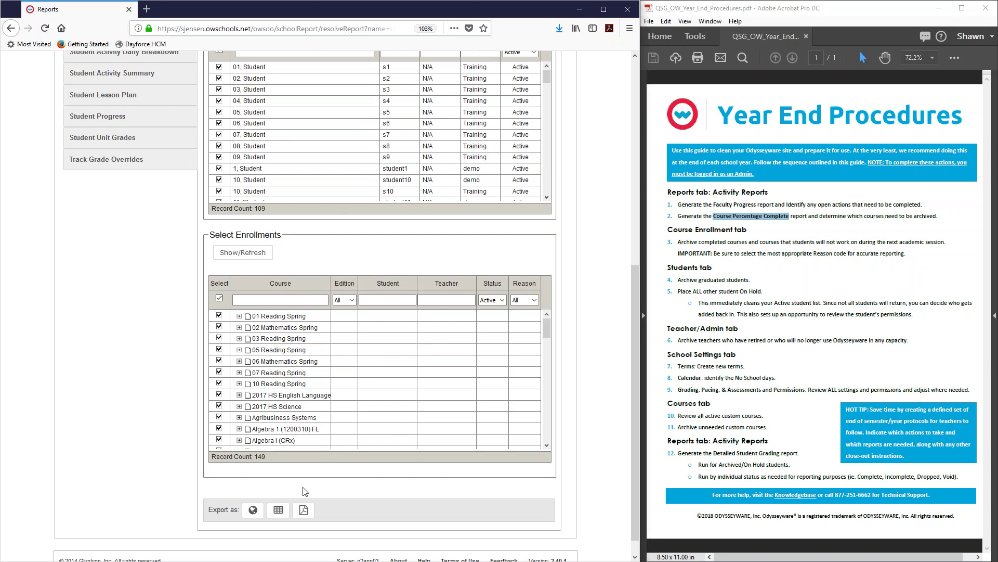
- Export the Course Percentage Complete report as a spreadsheet and open the exported file in Excel
left_click(278, 512)
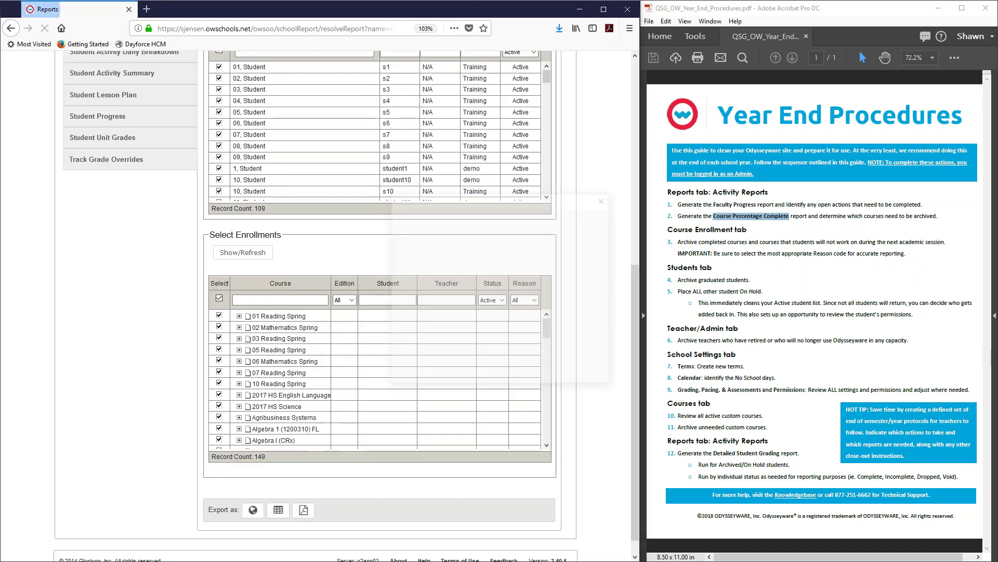
left_click(539, 360)
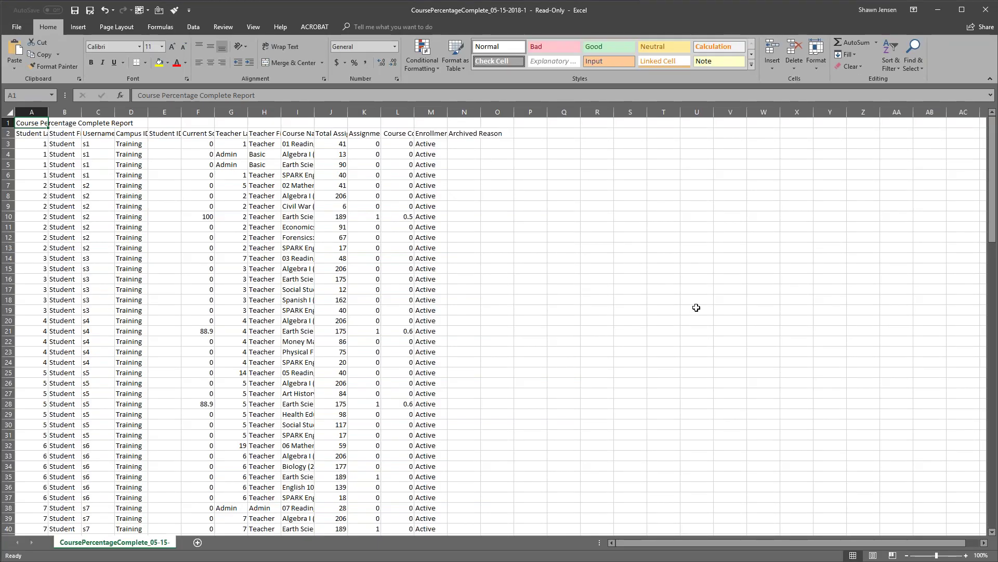
- Enlarge the sheet for reading and fit the Course Completed % column's width to its contents
scroll(696, 308, "up", 3)
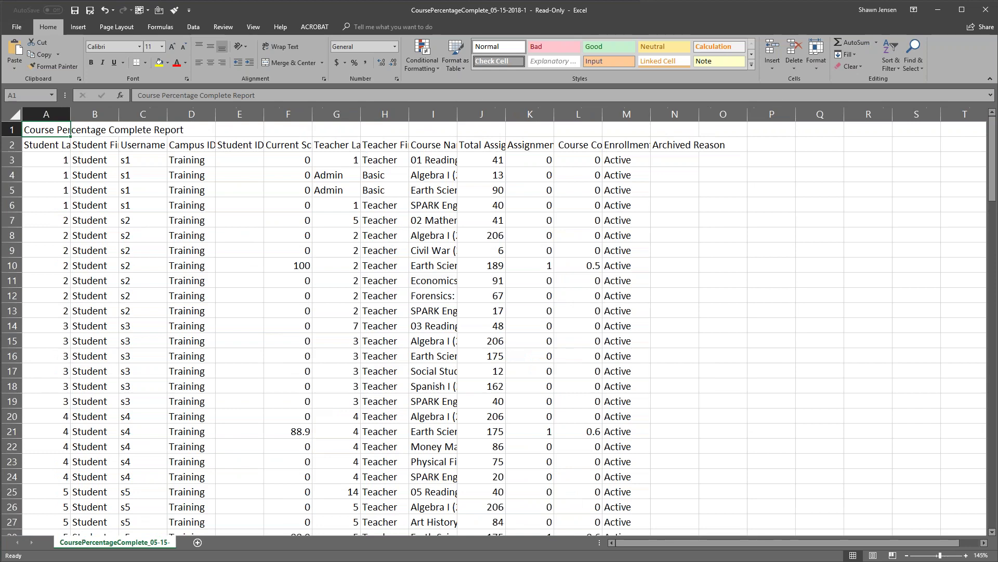
scroll(642, 299, "up", 1)
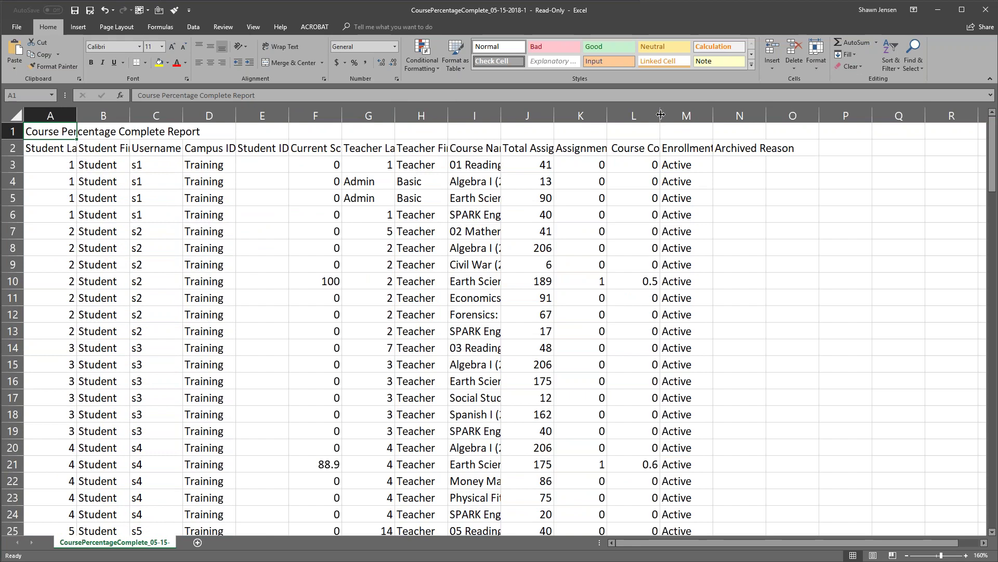
double_click(660, 115)
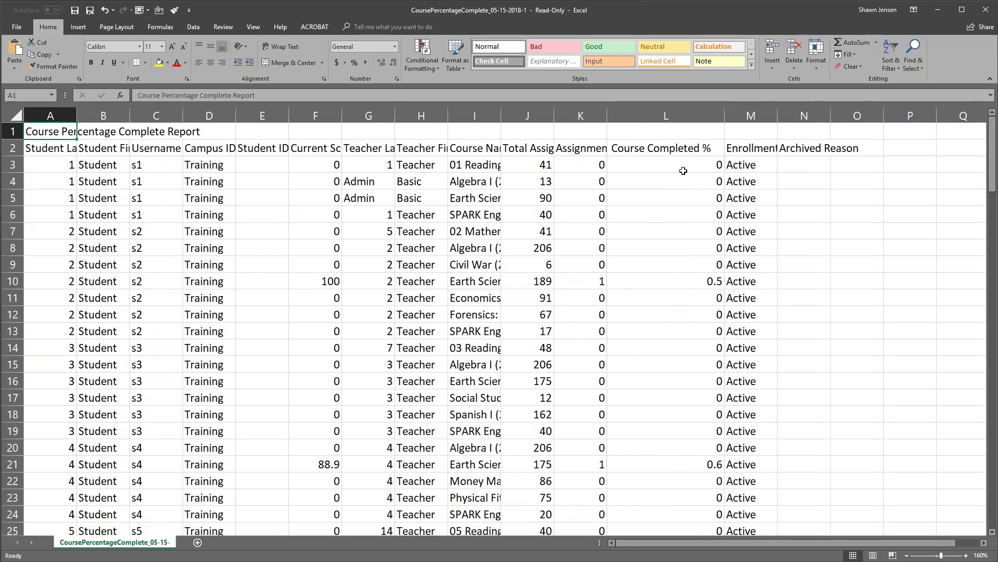
scroll(682, 170, "down", 1)
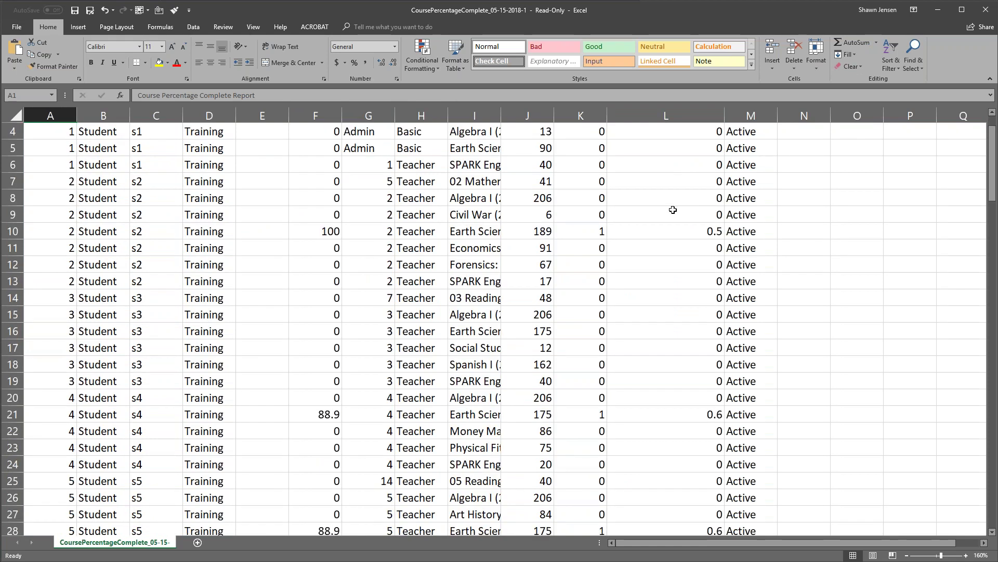
scroll(673, 209, "up", 1)
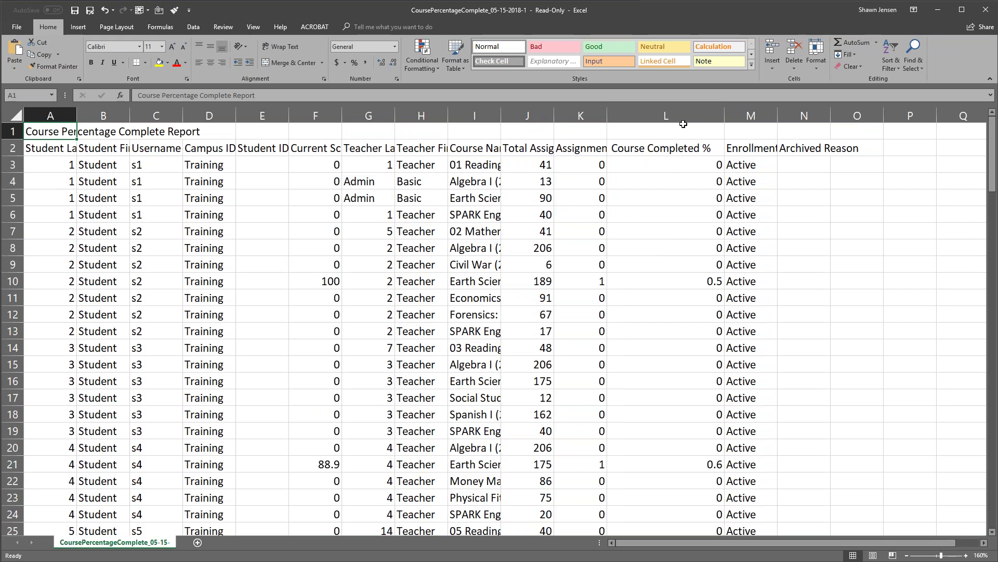
- Sort the report by the Course Completed % column from largest to smallest, expanding the selection to the adjacent data
left_click(683, 124)
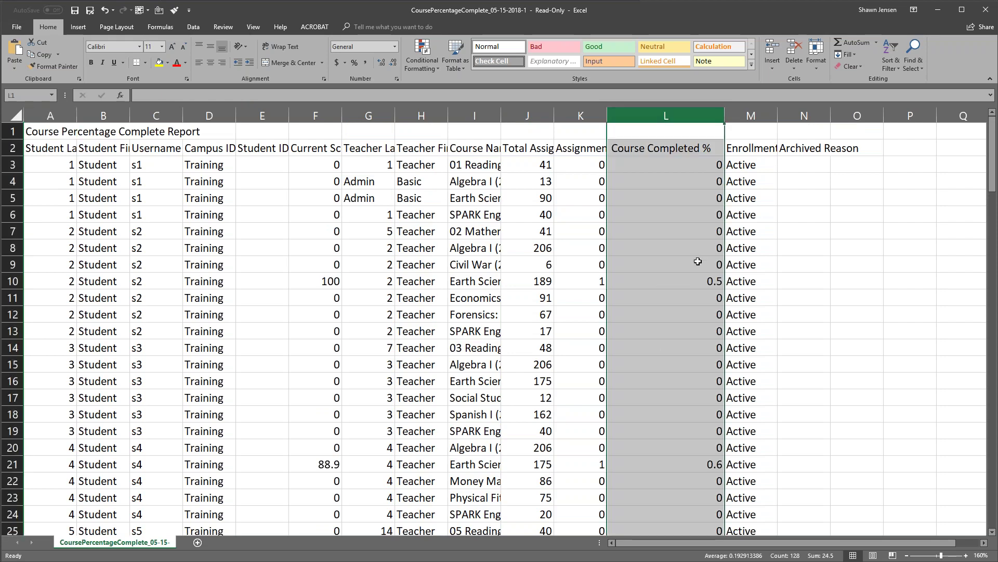
left_click(897, 67)
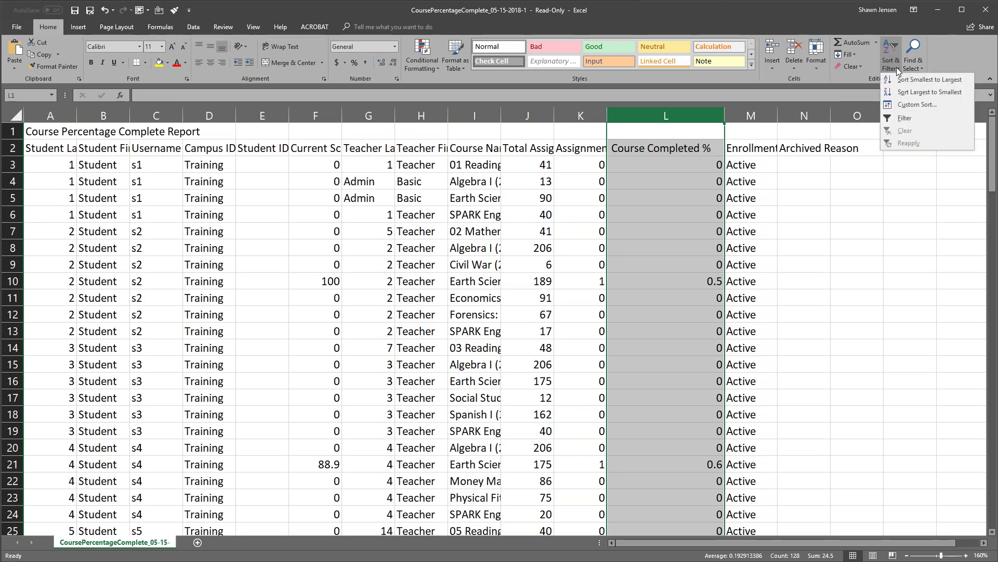
left_click(904, 93)
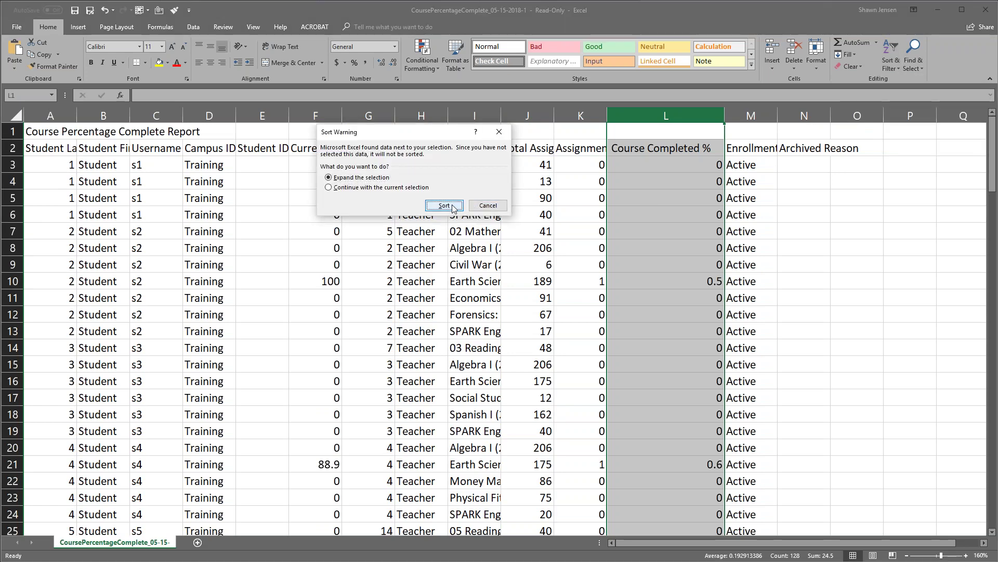
left_click(445, 206)
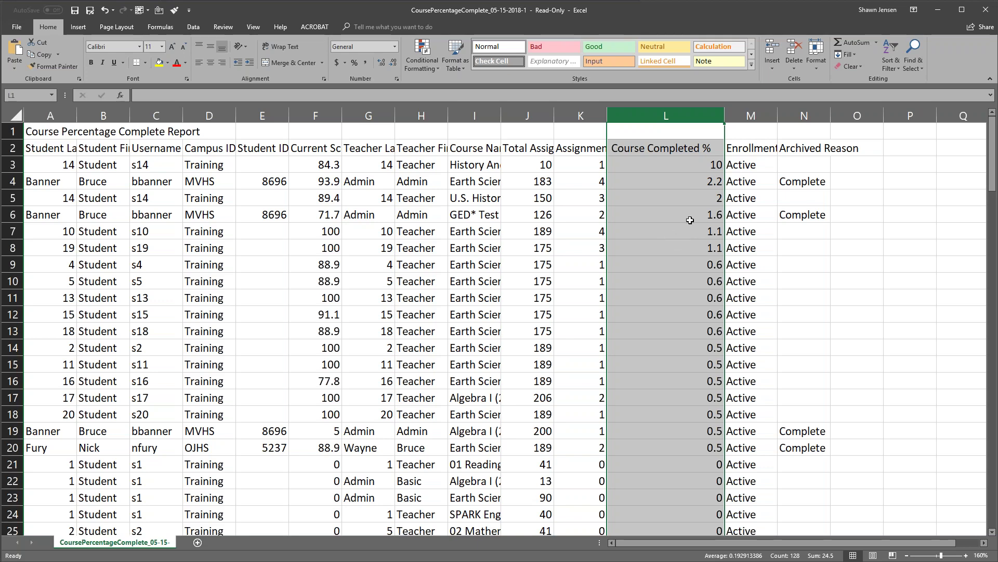
- Examine the sorted Course Completed % values, especially the lowest ones, to judge which enrollments need archiving
scroll(690, 220, "down", 2)
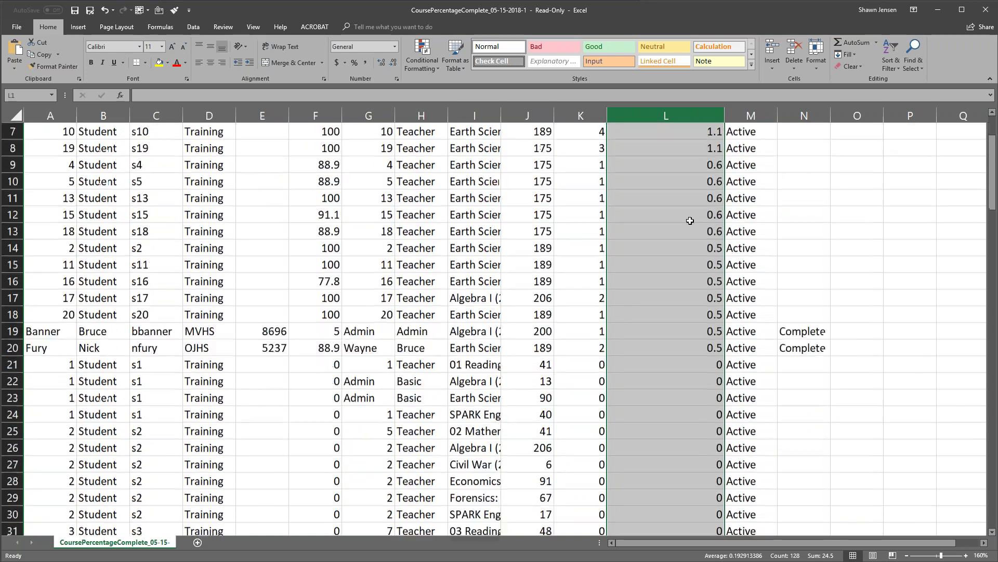
scroll(690, 220, "down", 4)
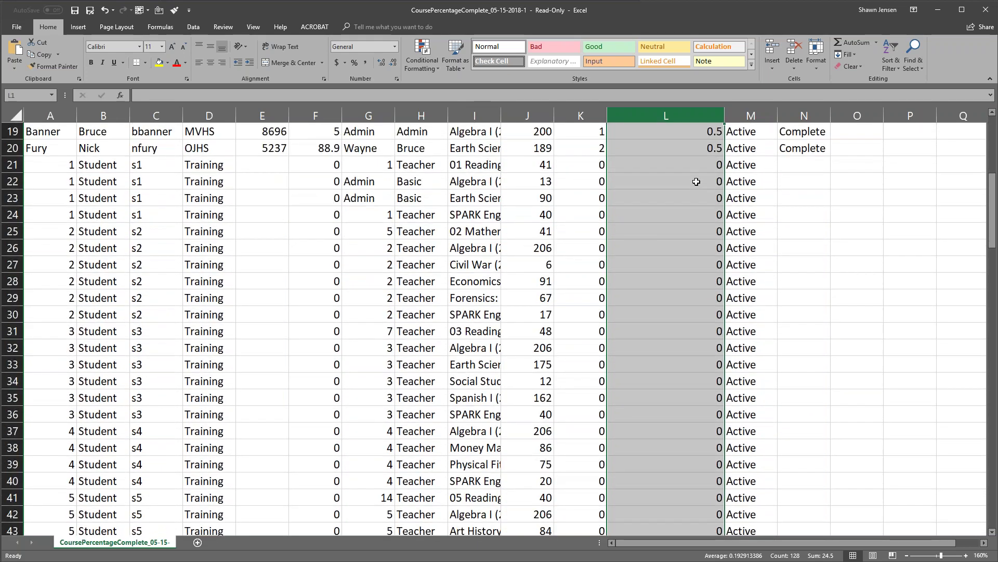
left_click(698, 167)
left_click_drag(698, 167, 687, 381)
scroll(687, 312, "up", 3)
left_click_drag(687, 211, 683, 349)
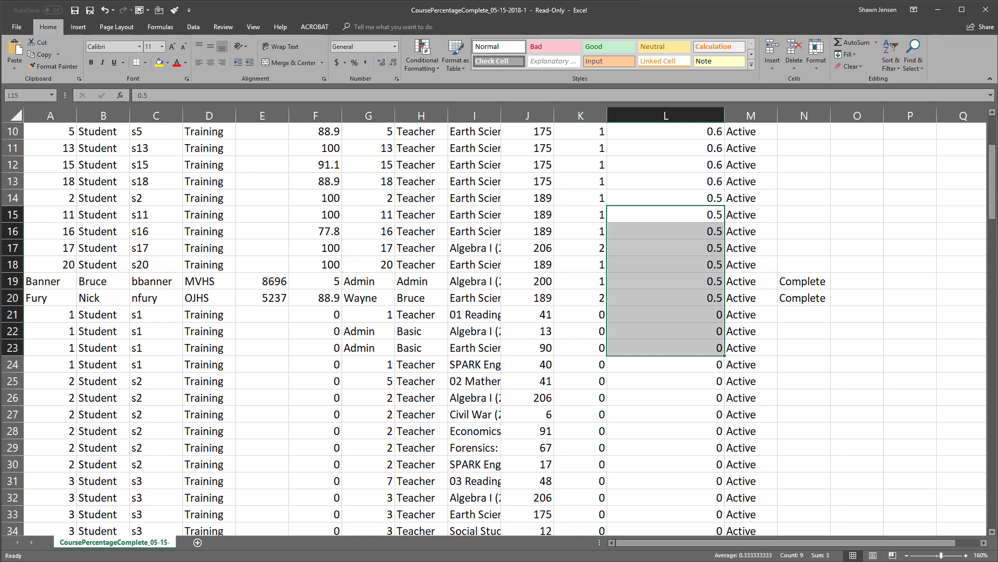
scroll(683, 349, "up", 1)
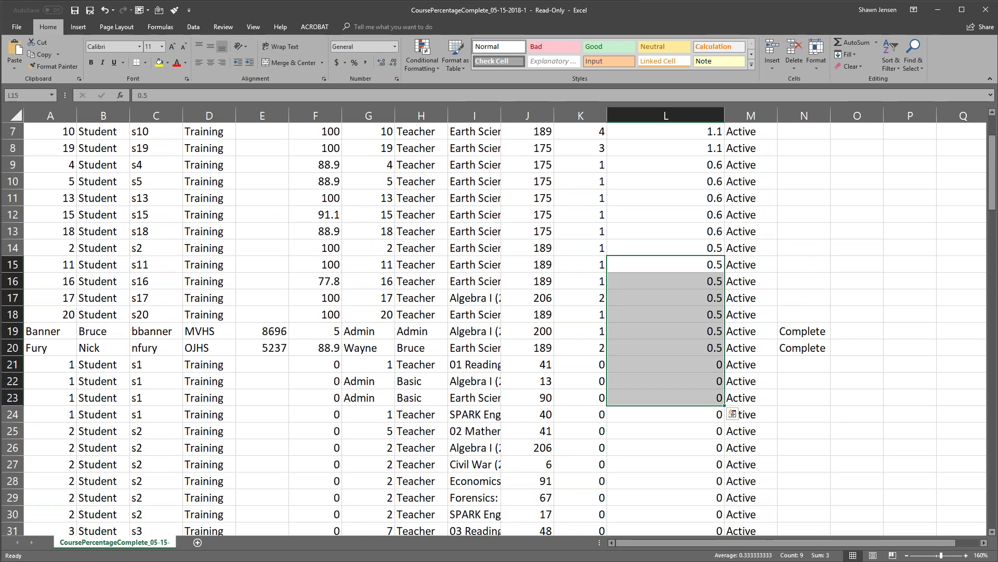
scroll(635, 368, "down", 3)
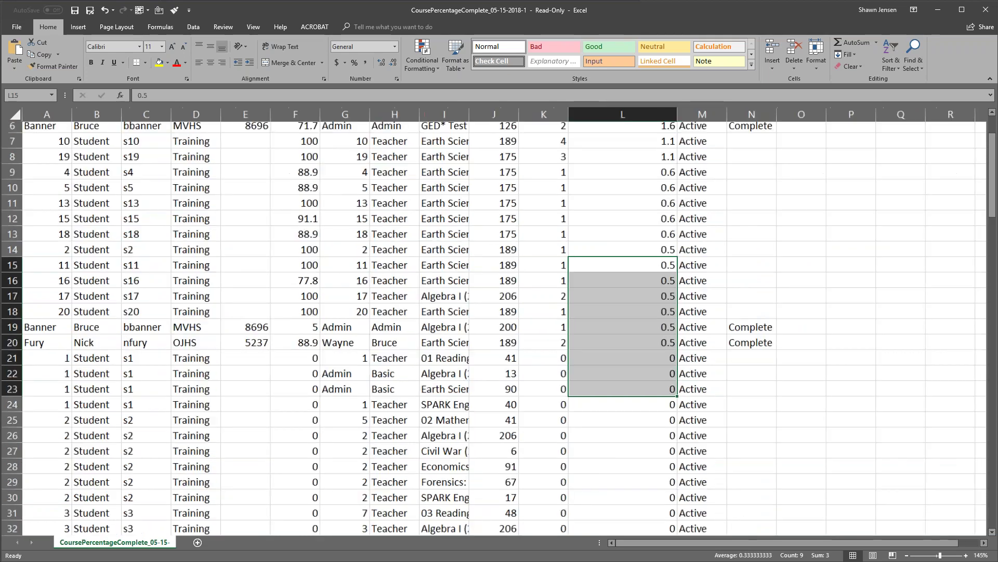
scroll(635, 368, "down", 2)
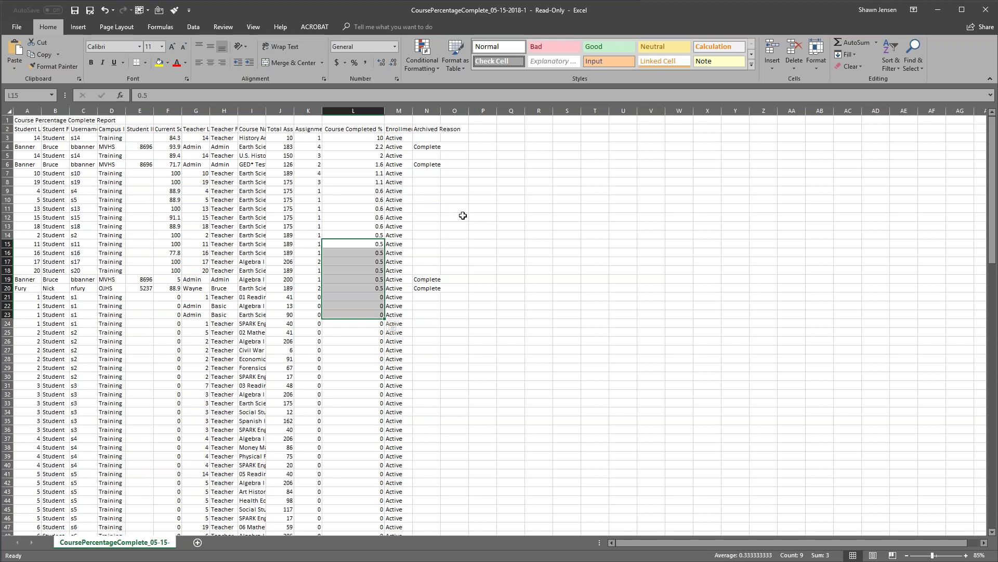
- Minimize both report workbooks and highlight the "Course Enrollment tab" heading in the Year End Procedures guide
left_click(939, 11)
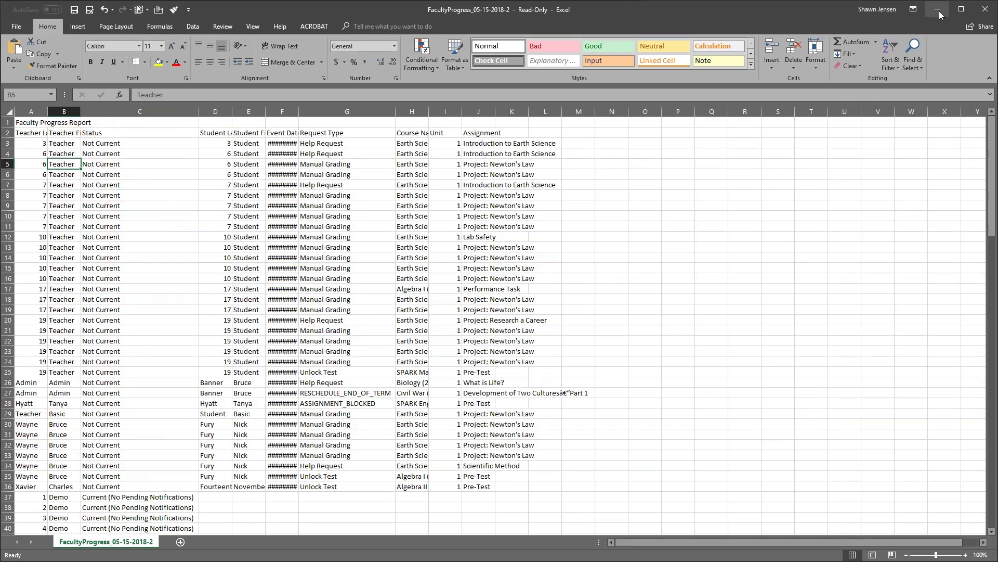
left_click(939, 11)
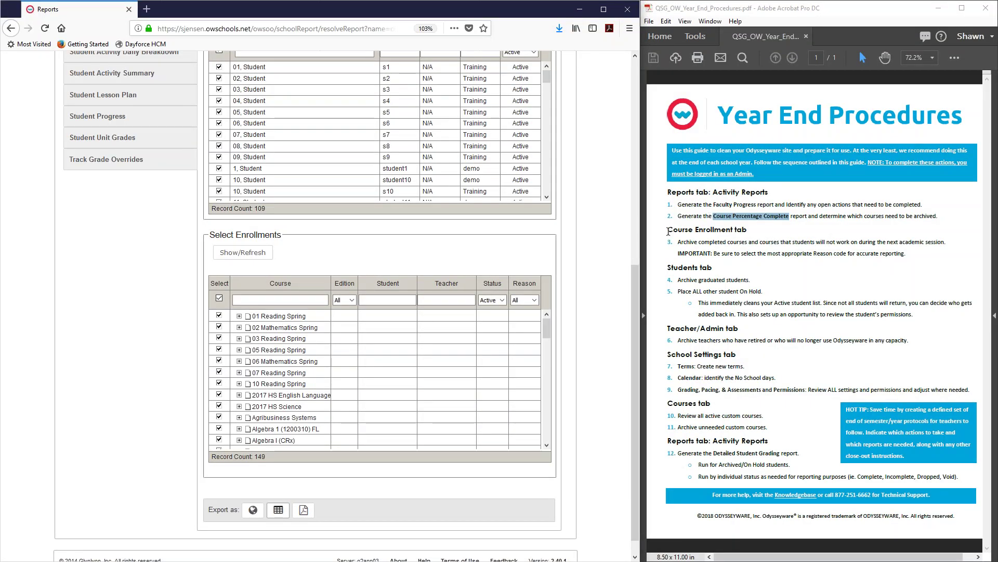
left_click_drag(669, 231, 747, 231)
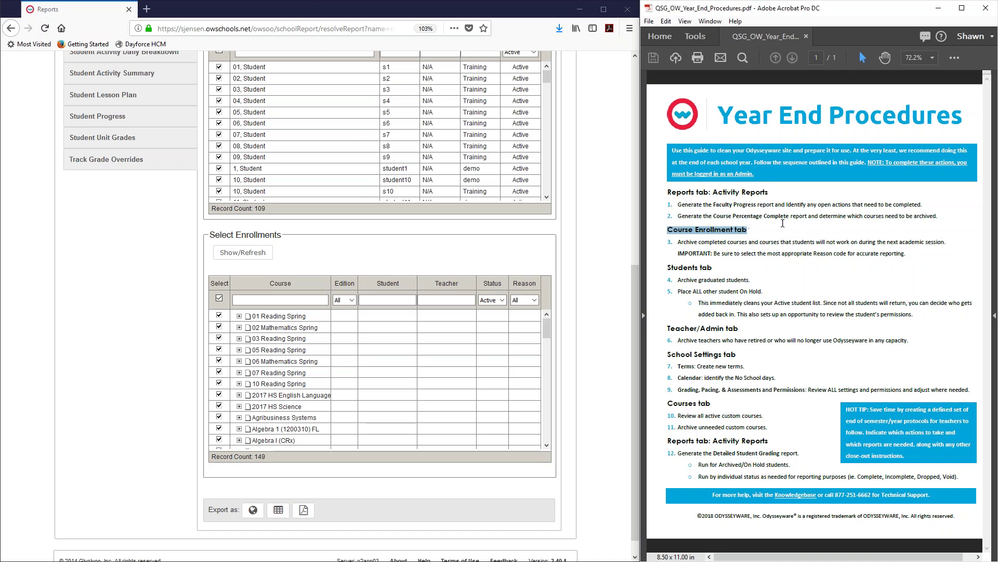
- Return to the Odysseyware site and open its Course Enrollment search page
left_click(609, 219)
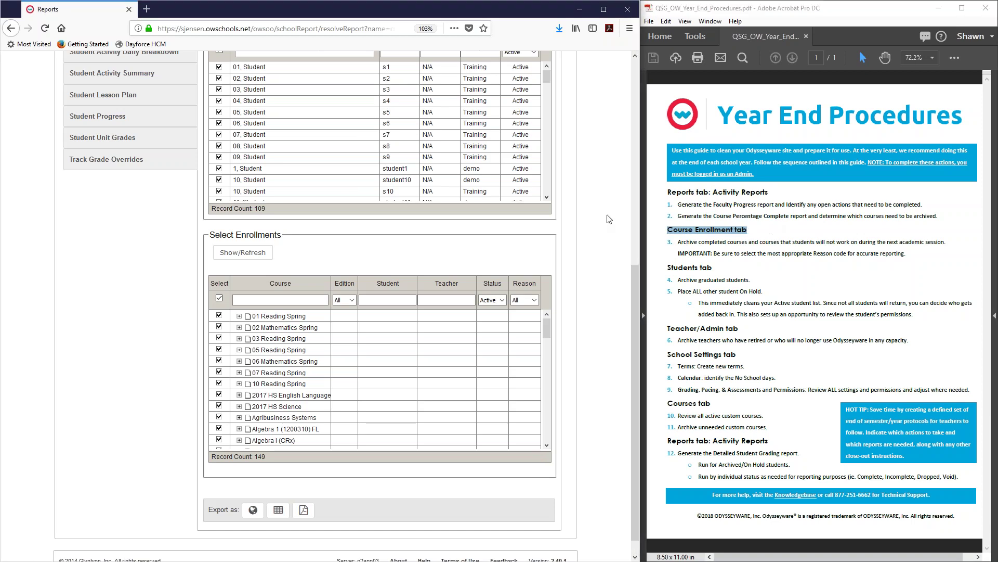
scroll(609, 219, "up", 7)
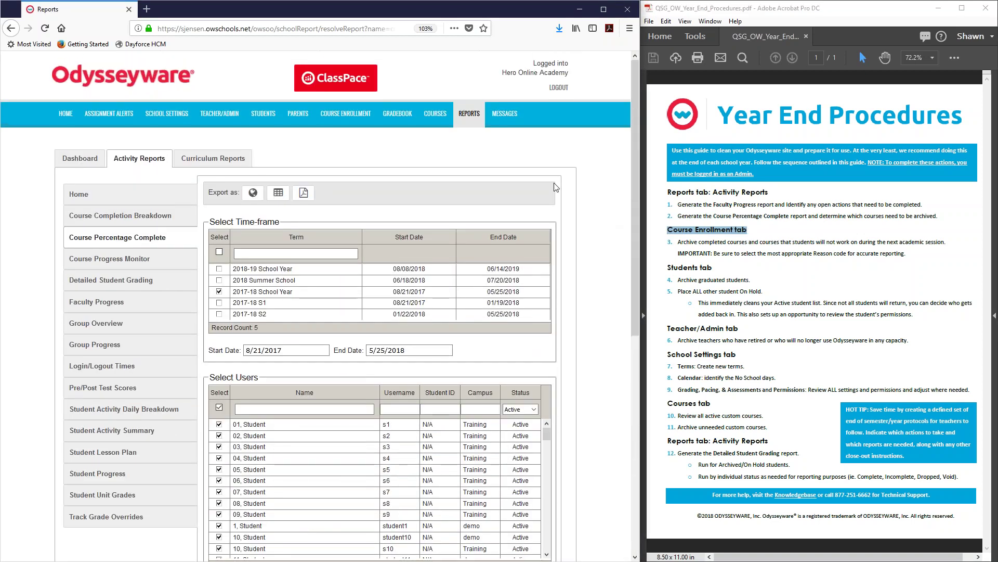
left_click(347, 117)
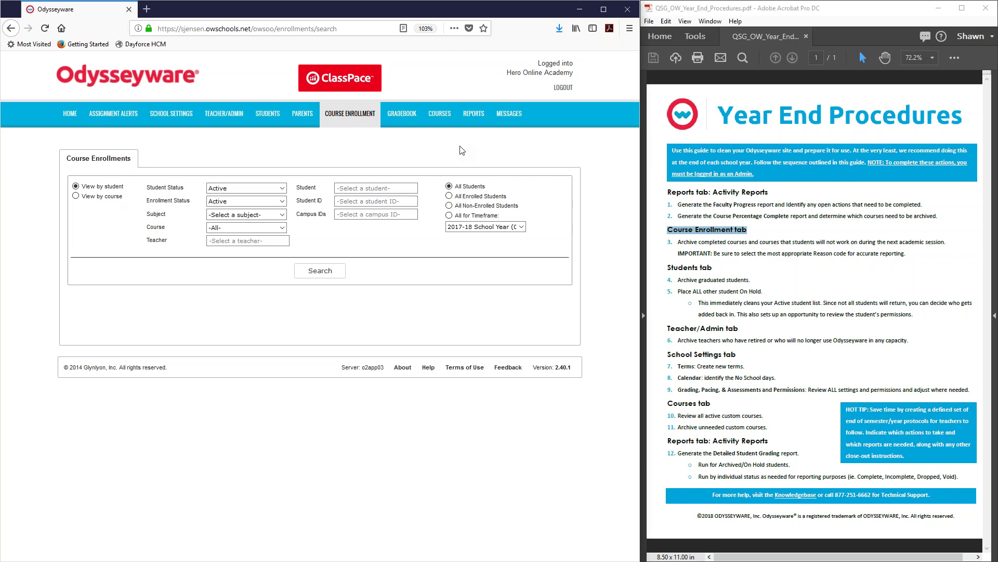
- Look up the student by first name in the enrollment search's Student filter and accept the matching suggestion
left_click(357, 188)
type("jean")
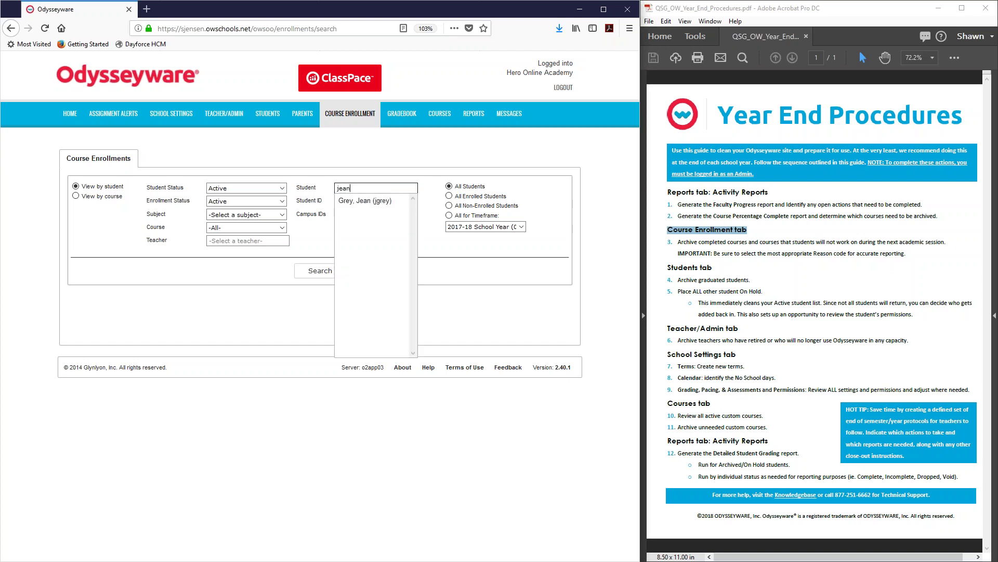
key("Down")
key("Return")
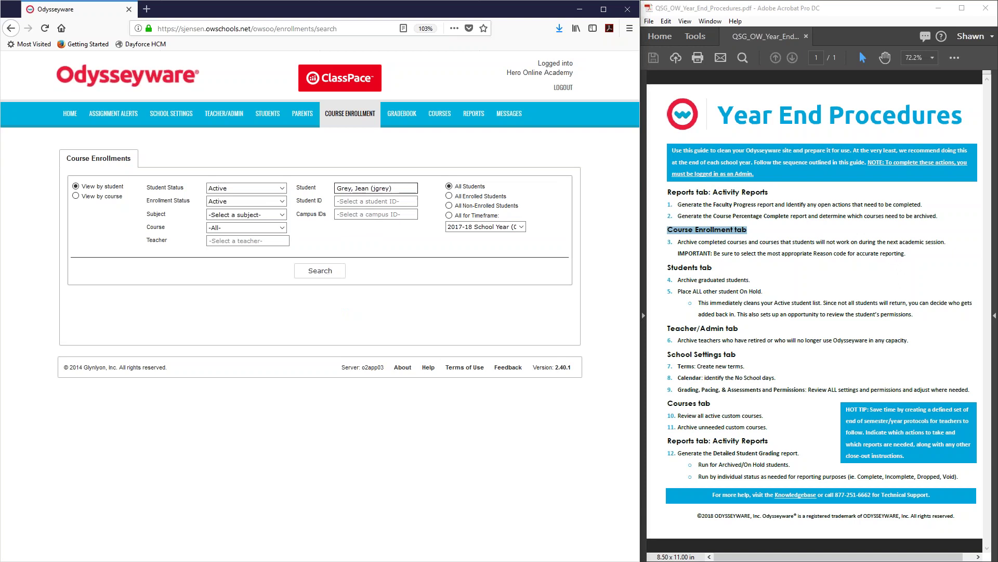
- Run the enrollment search for the chosen student and review the listed course enrollments
left_click(320, 270)
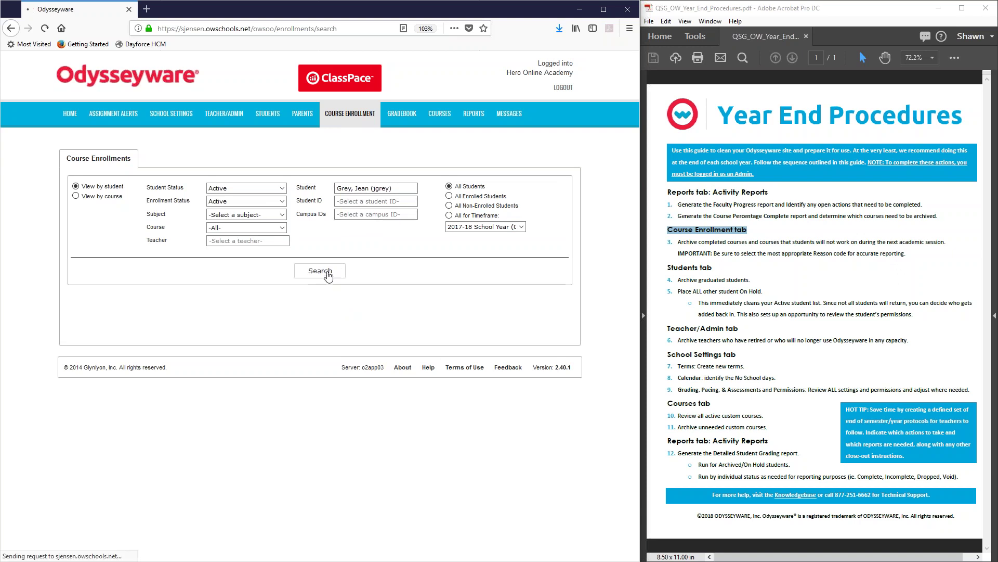
scroll(523, 330, "down", 3)
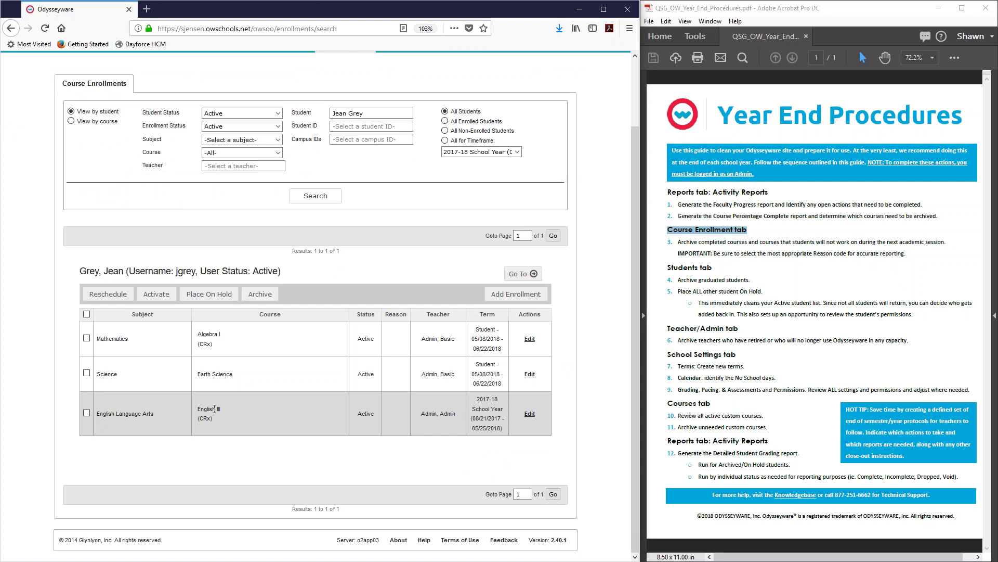
- Switch the enrollment search to view by course and clear the Student filter
left_click(71, 121)
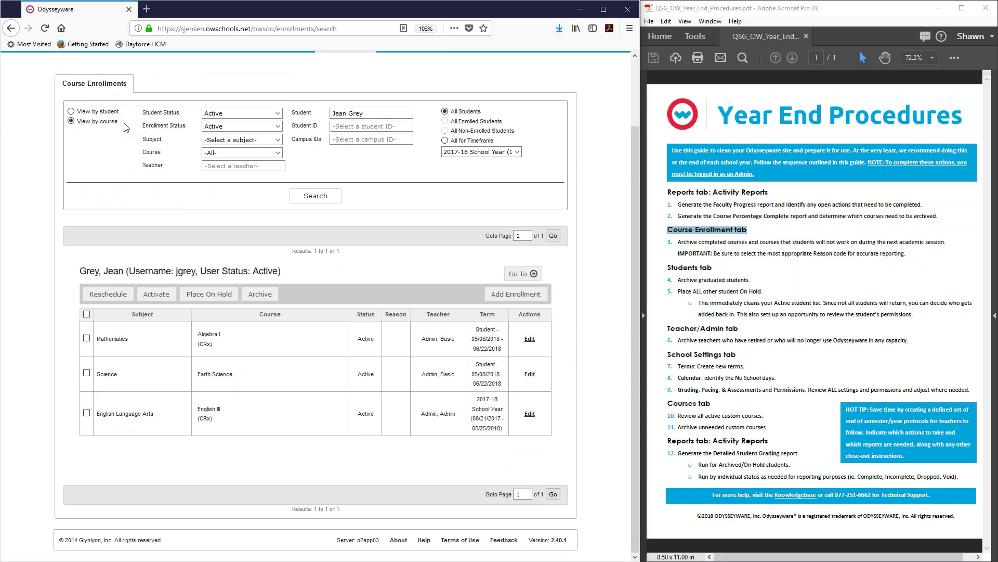
left_click_drag(364, 113, 311, 115)
key("BackSpace")
key("BackSpace")
key("BackSpace")
- Set the Course filter to Earth Science and run the enrollment search
left_click(230, 153)
key("e")
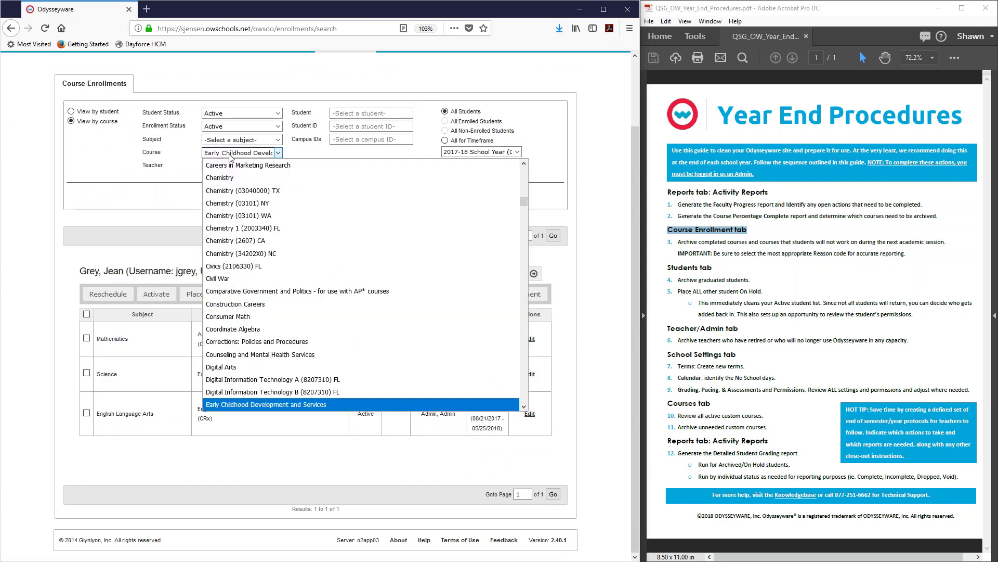
key("Down")
key("Return")
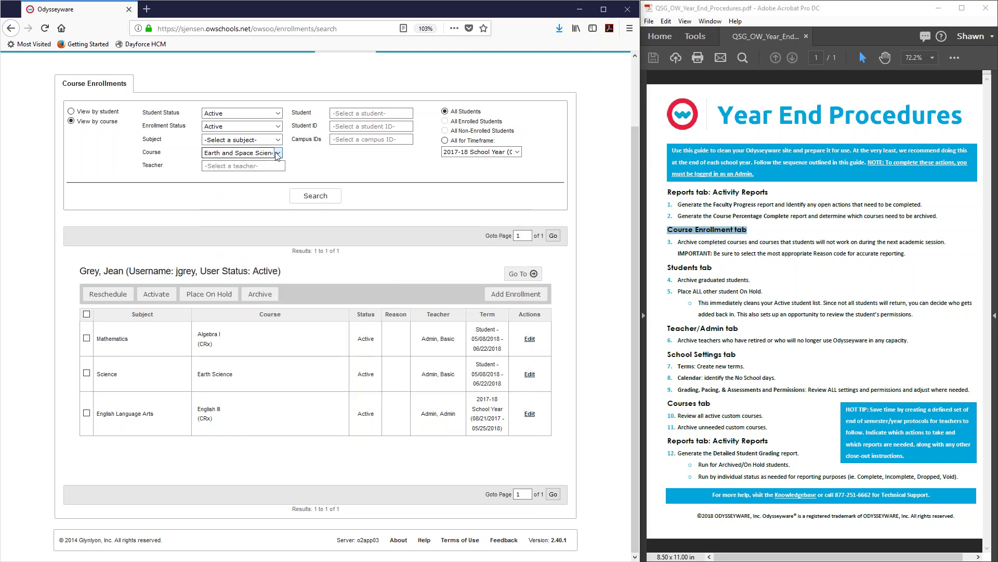
left_click(232, 153)
scroll(247, 255, "down", 3)
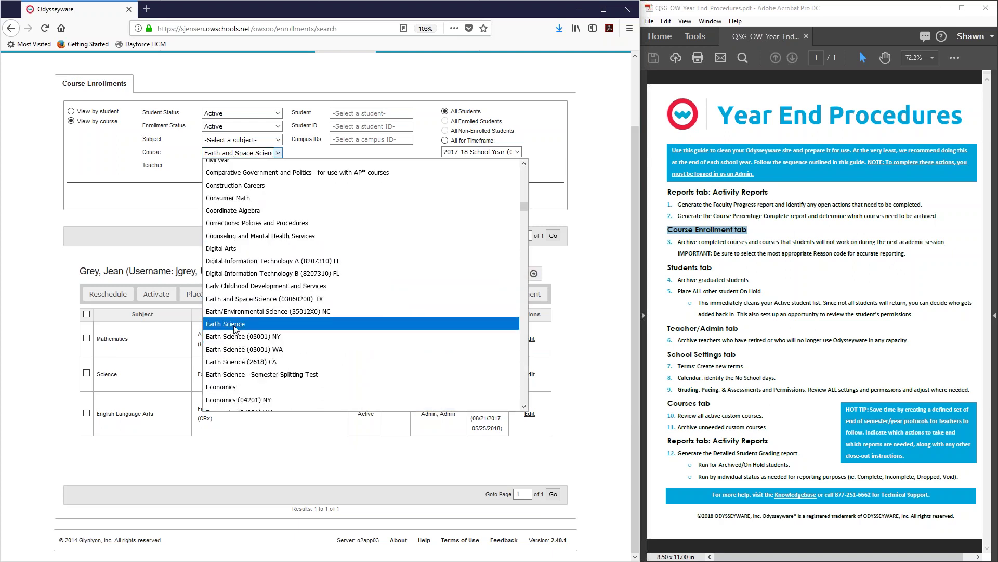
left_click(235, 325)
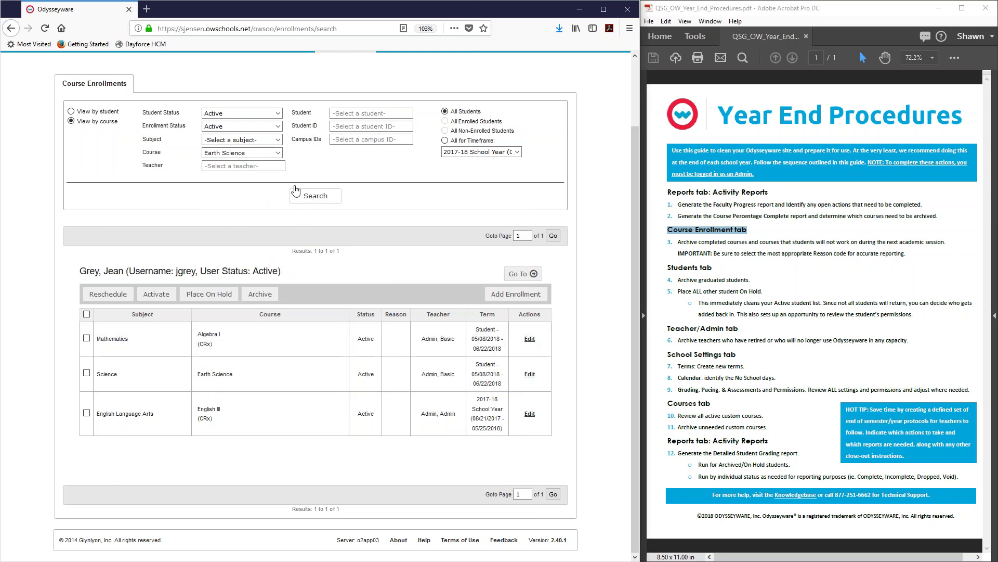
left_click(304, 203)
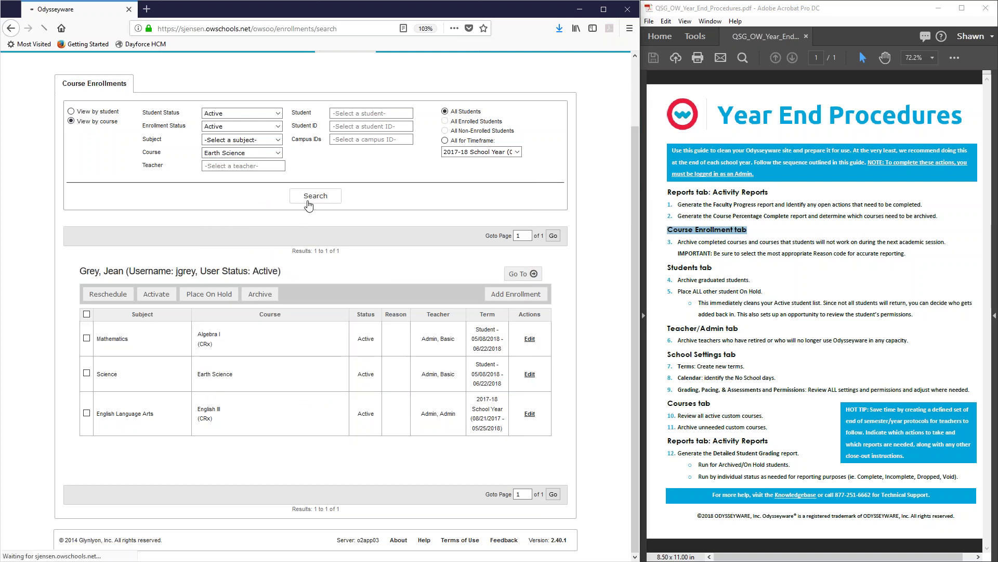
- Archive the first three listed Earth Science enrollments with the reason Complete and acknowledge the notice
scroll(290, 285, "down", 3)
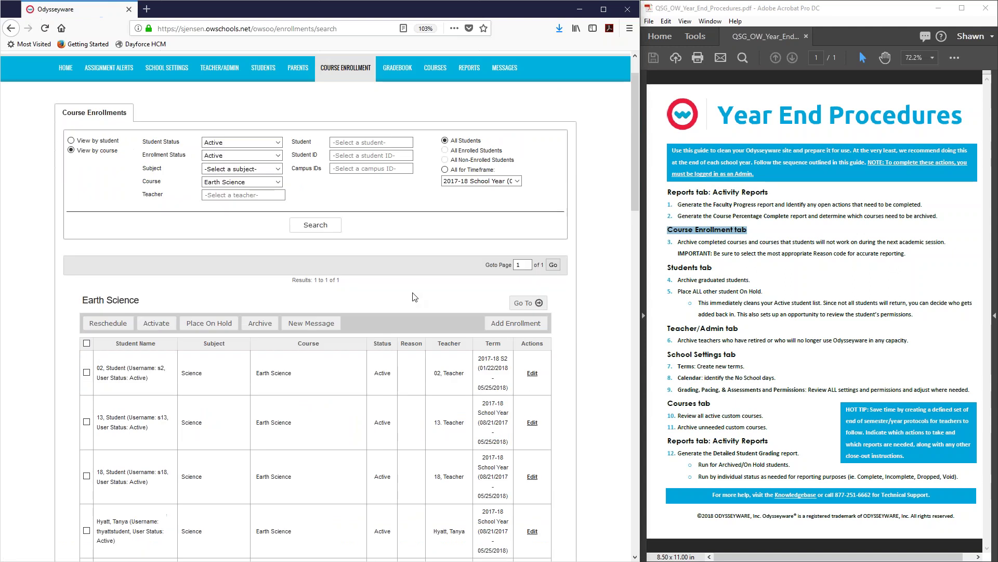
scroll(290, 285, "down", 2)
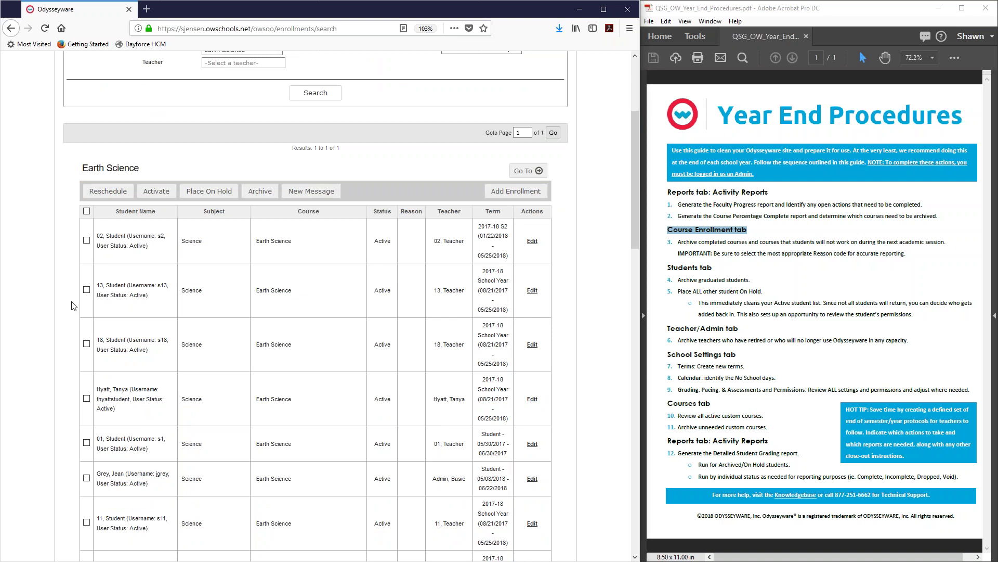
scroll(73, 306, "up", 6)
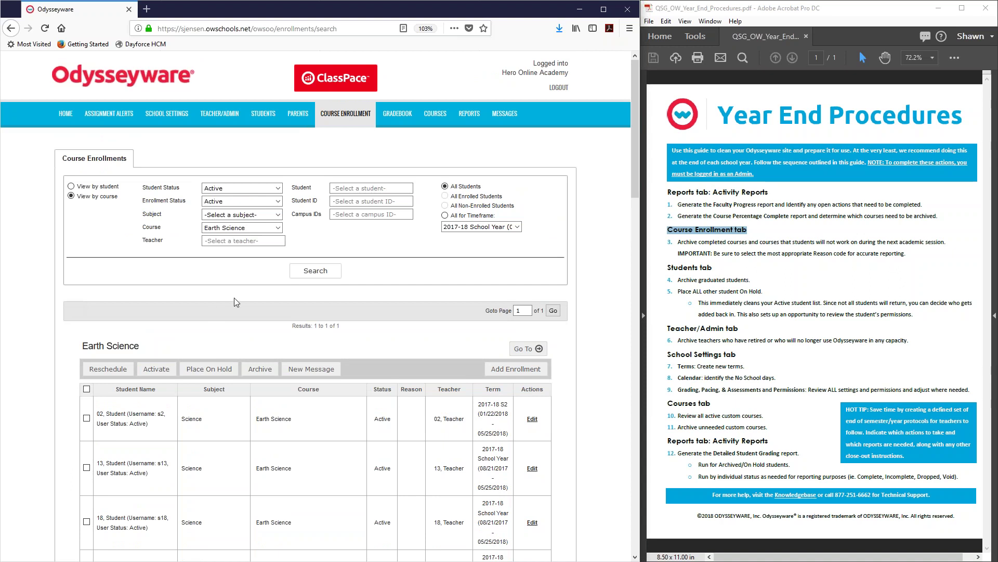
scroll(248, 300, "down", 2)
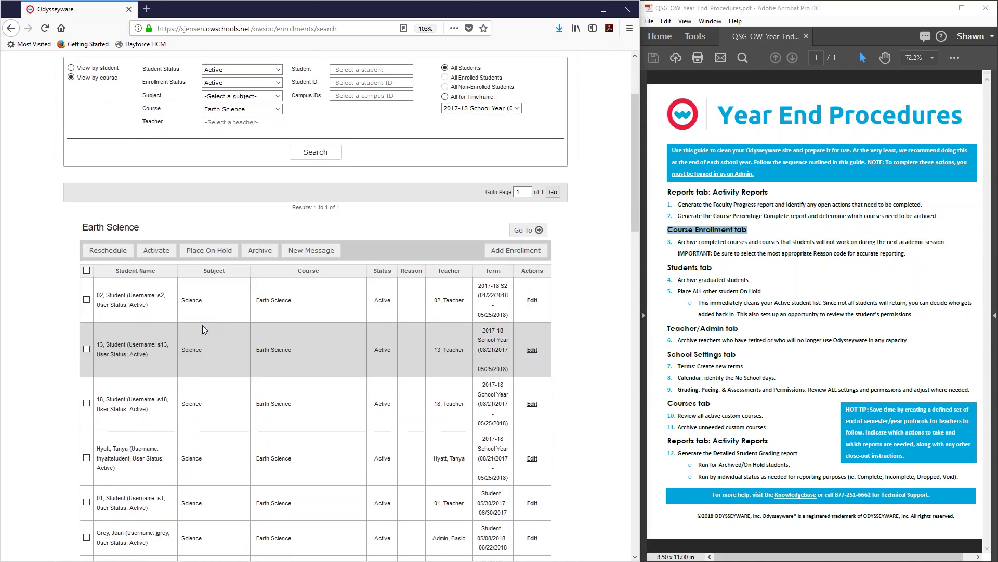
left_click(86, 300)
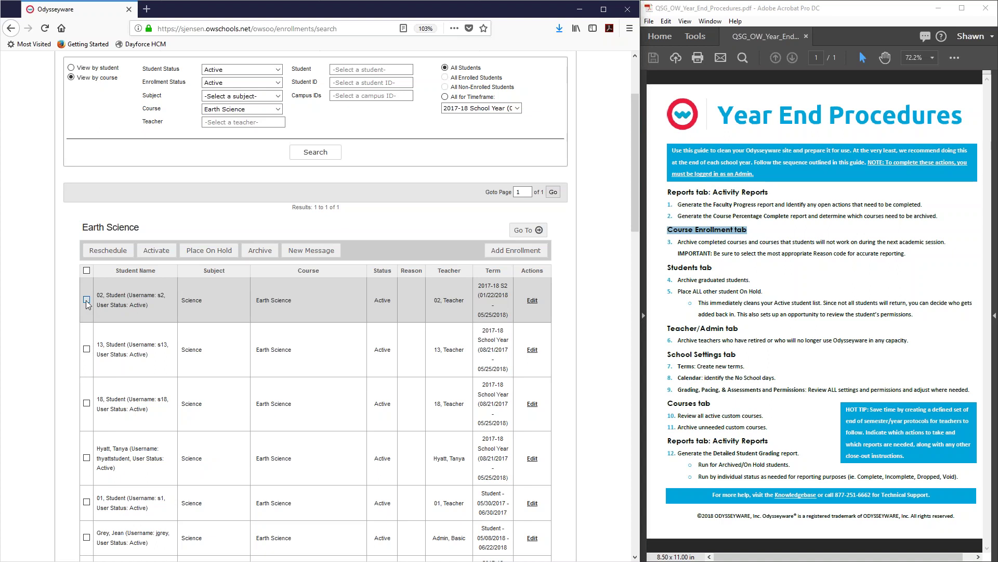
left_click(87, 349)
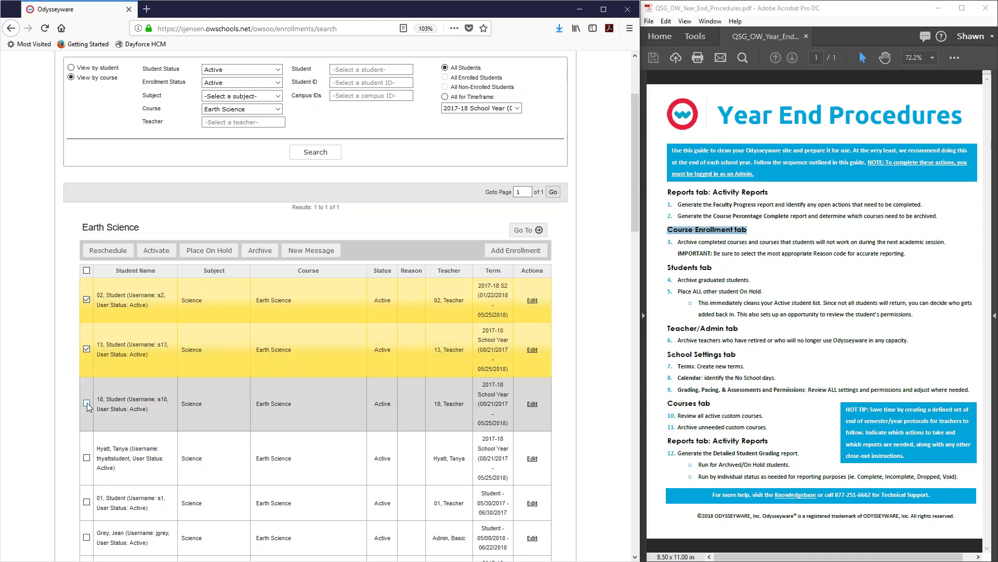
left_click(86, 403)
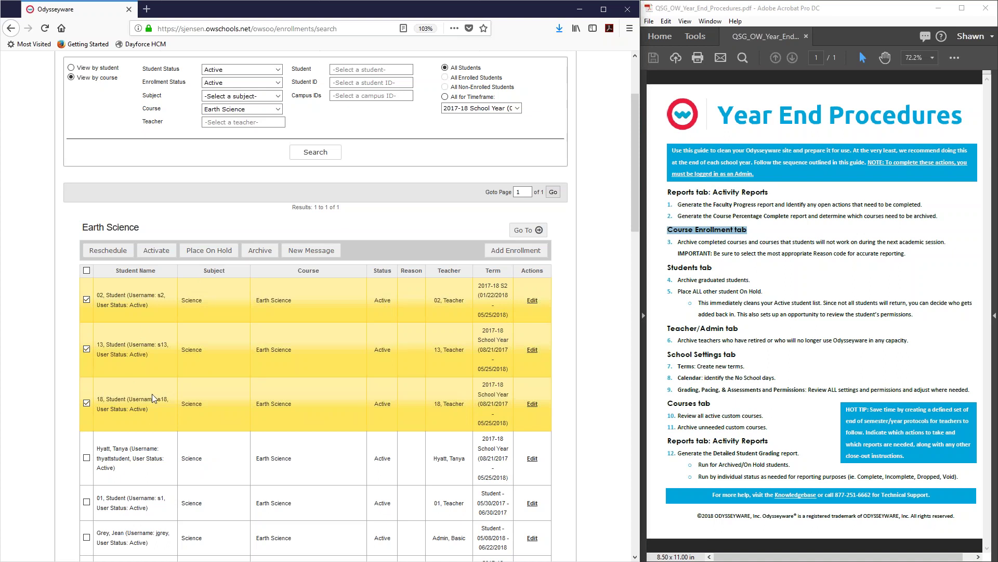
left_click(261, 252)
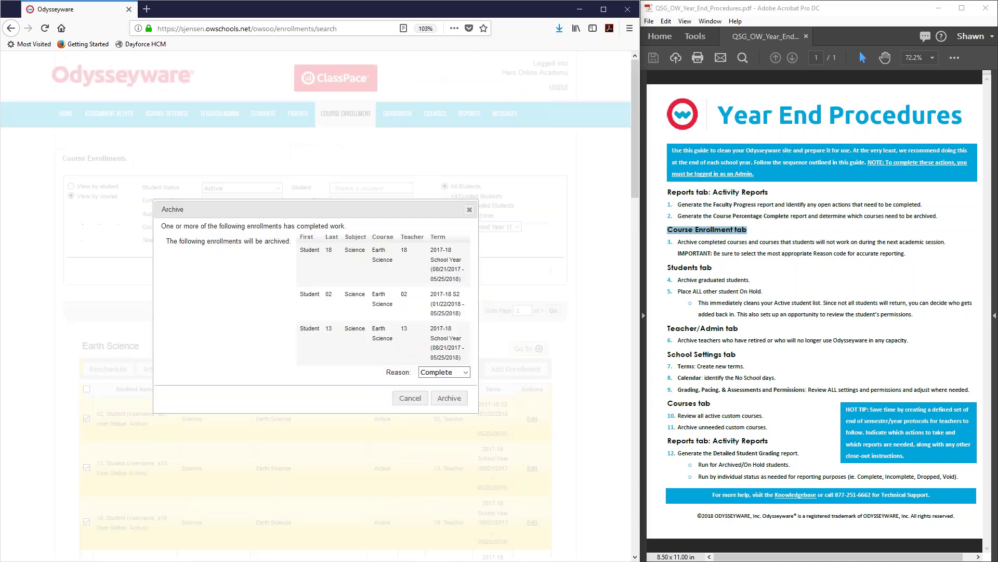
left_click(467, 372)
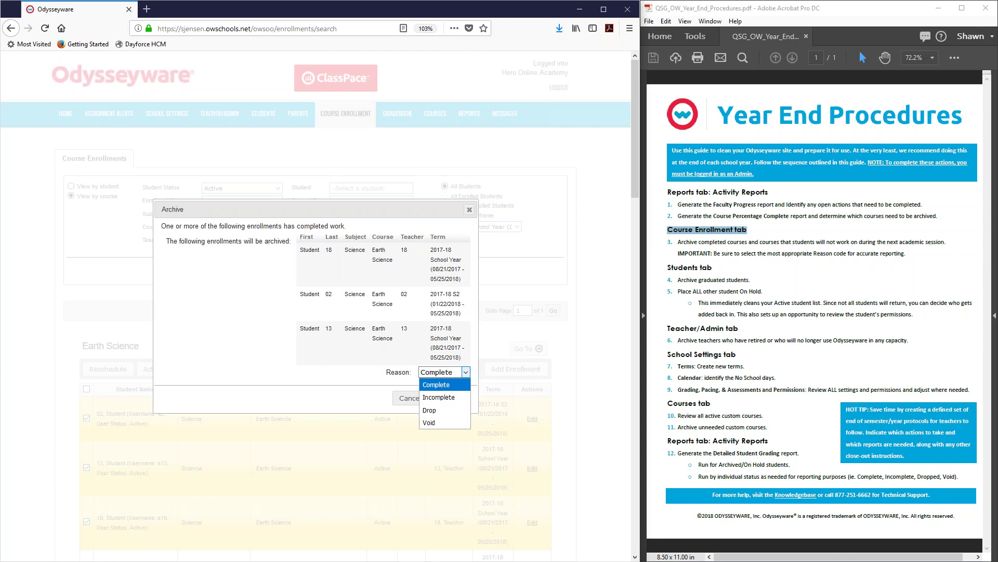
left_click(437, 386)
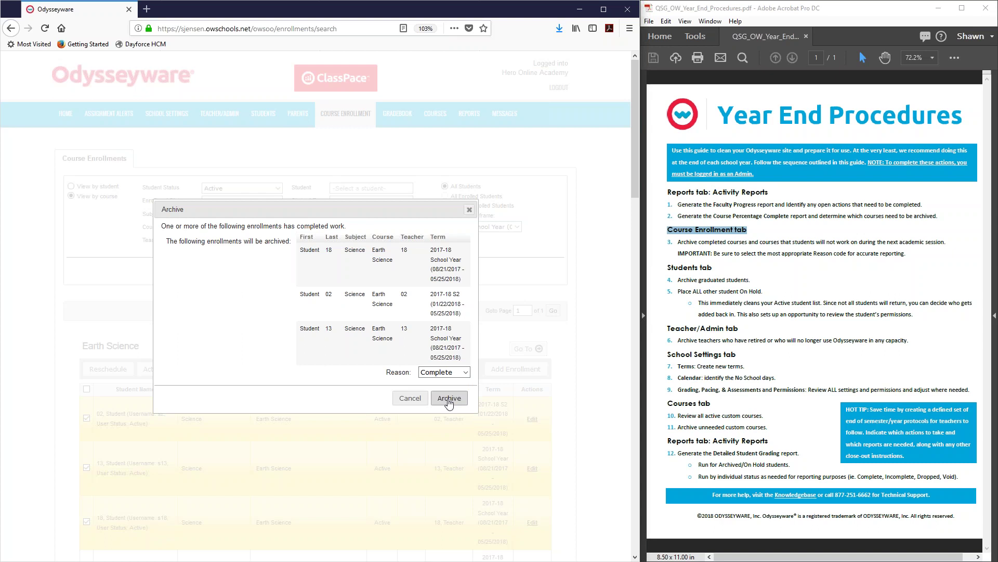
left_click(448, 399)
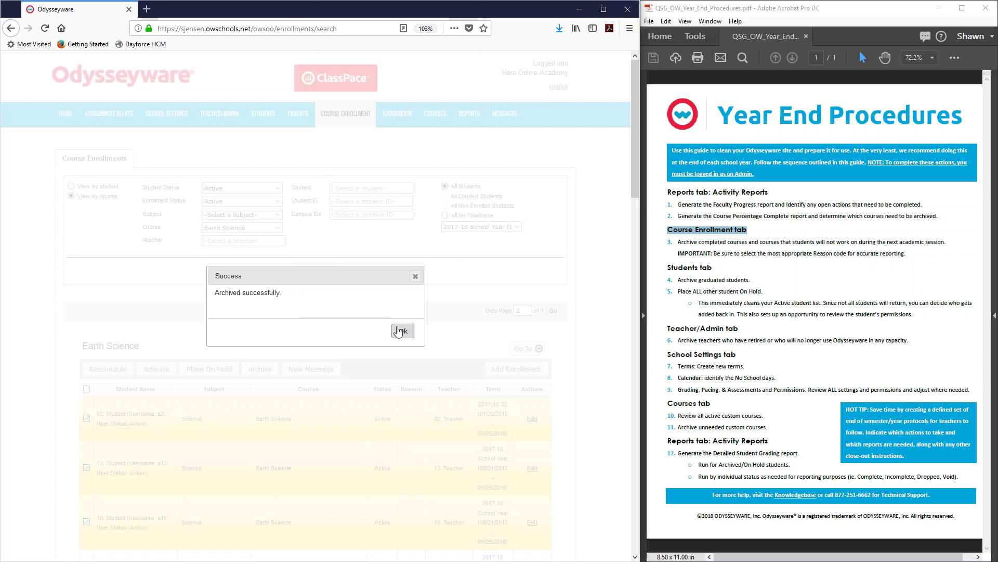
left_click(398, 330)
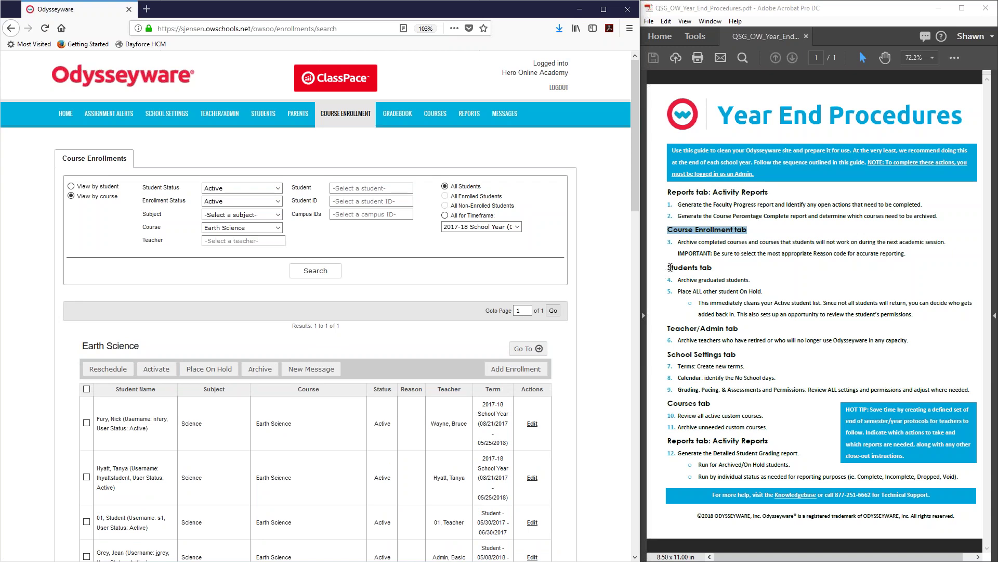
- Highlight the "Students tab" heading in the Year End Procedures guide and open the Odysseyware Students page
left_click_drag(670, 267, 716, 266)
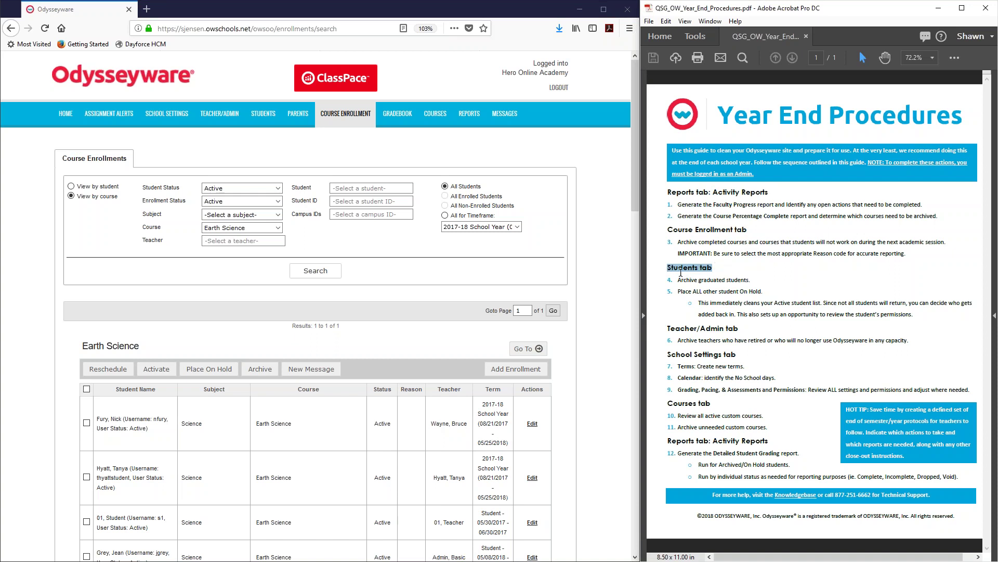
left_click(261, 117)
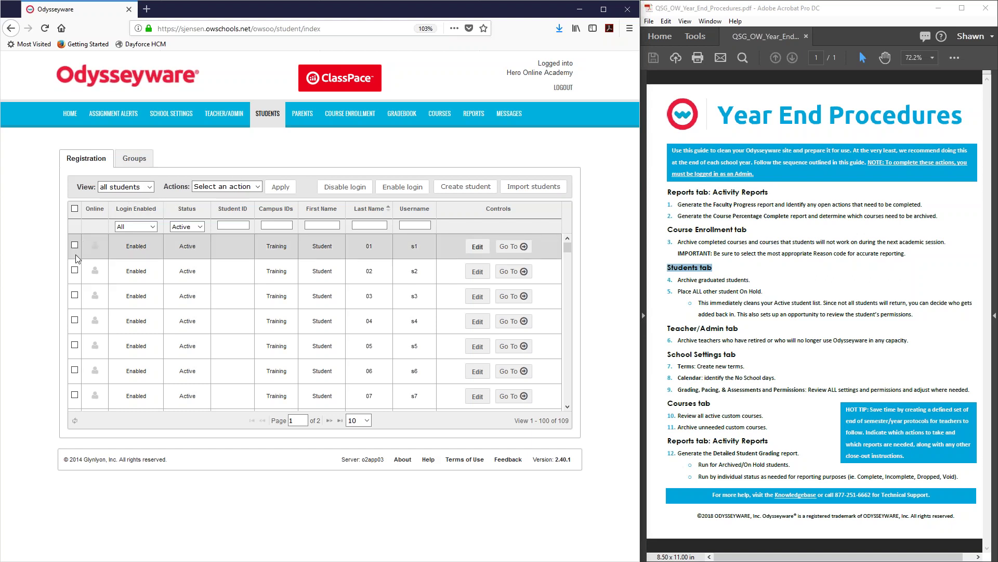
- Select several active students, including usernames s3, student1 and s11, and choose the Archived action for them
left_click(74, 295)
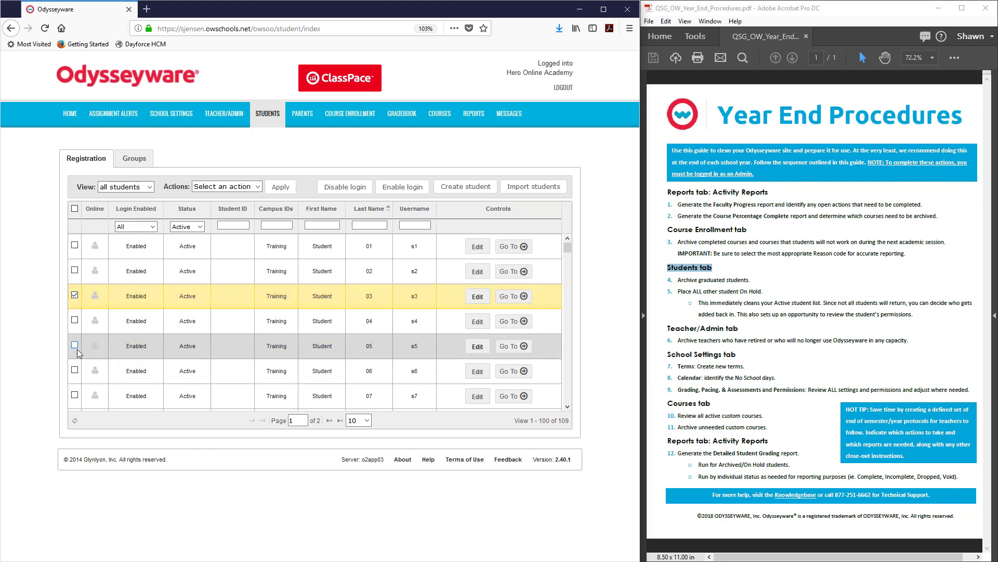
left_click(74, 370)
scroll(171, 335, "down", 2)
scroll(171, 335, "down", 3)
left_click(75, 295)
left_click(75, 367)
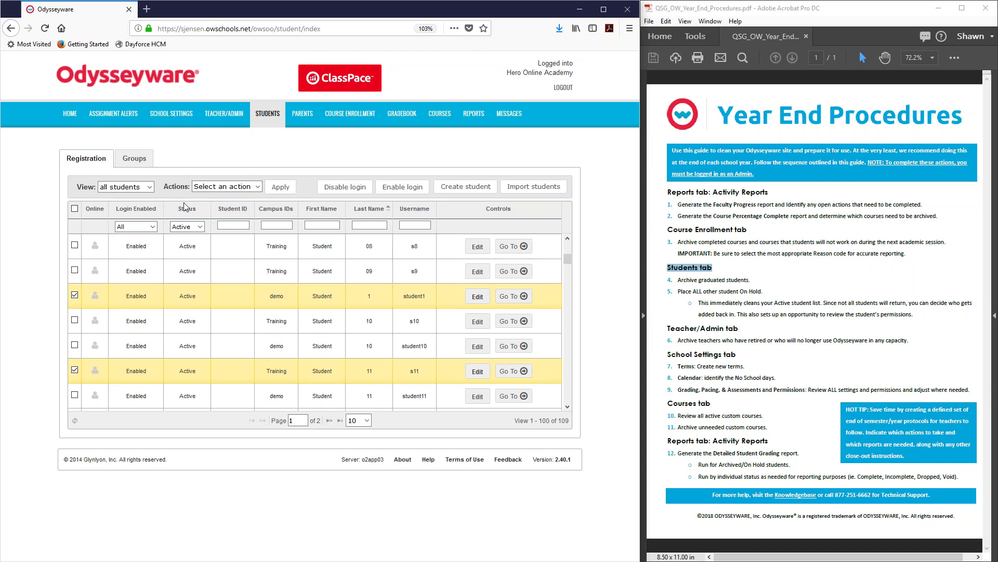
left_click(258, 186)
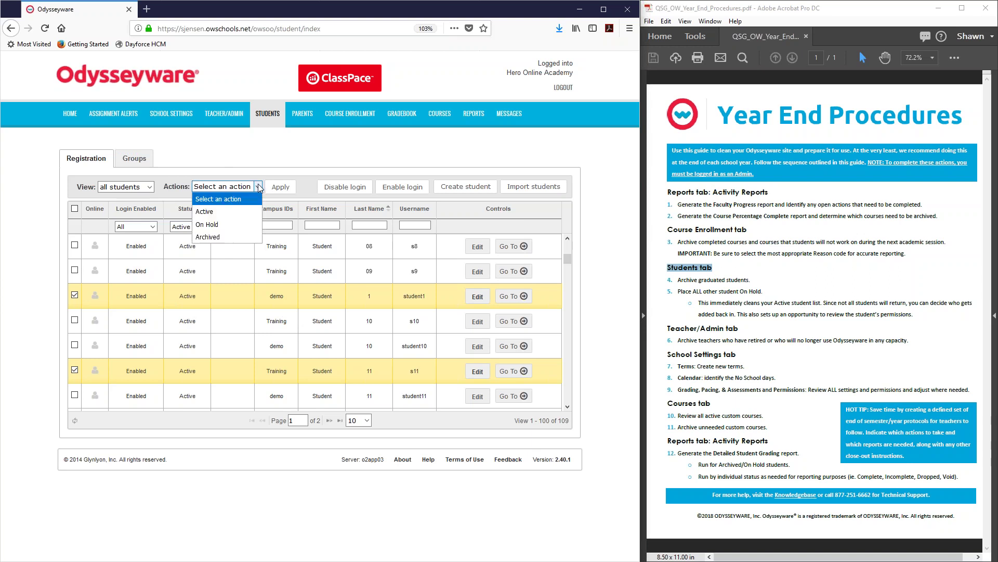
left_click(243, 238)
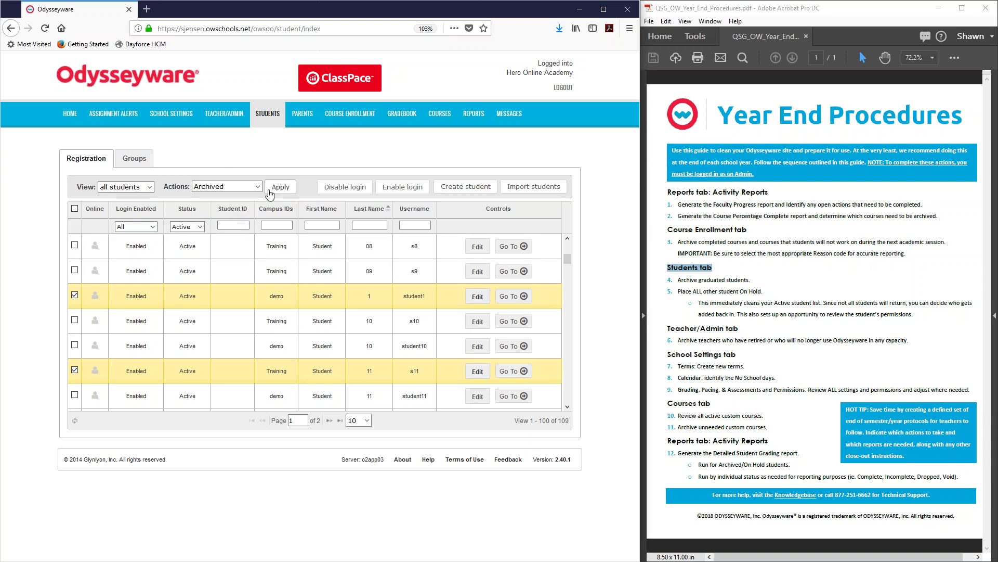
left_click(285, 192)
- Select all students in the list and choose the On Hold action, highlighting "Place ALL other student On Hold." in the guide
left_click(74, 209)
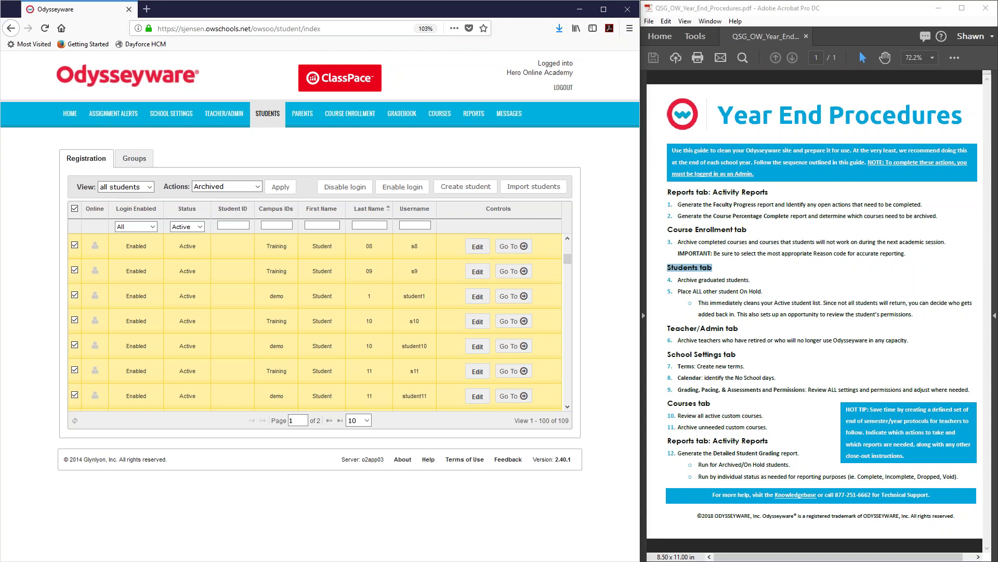
left_click_drag(678, 291, 762, 293)
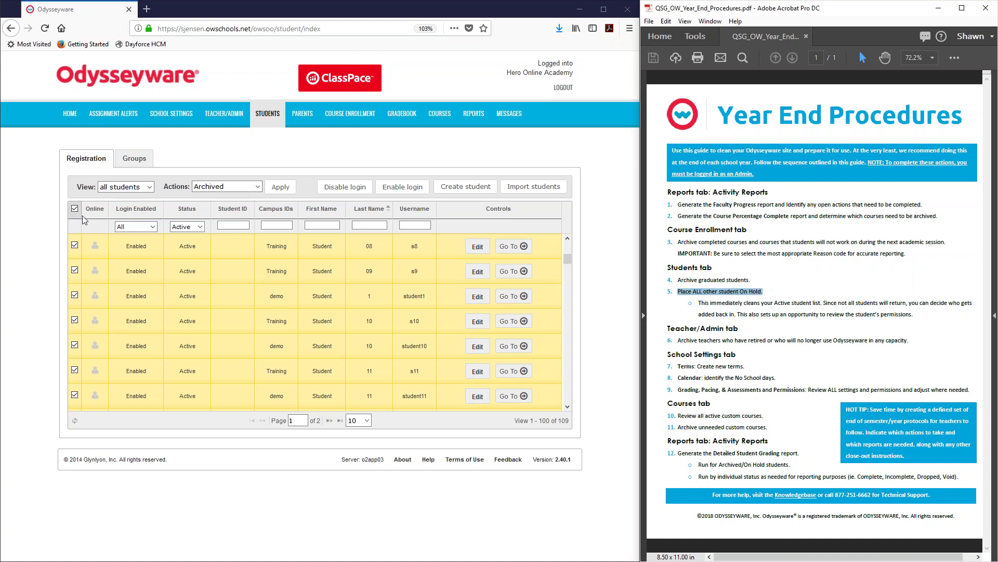
left_click(257, 186)
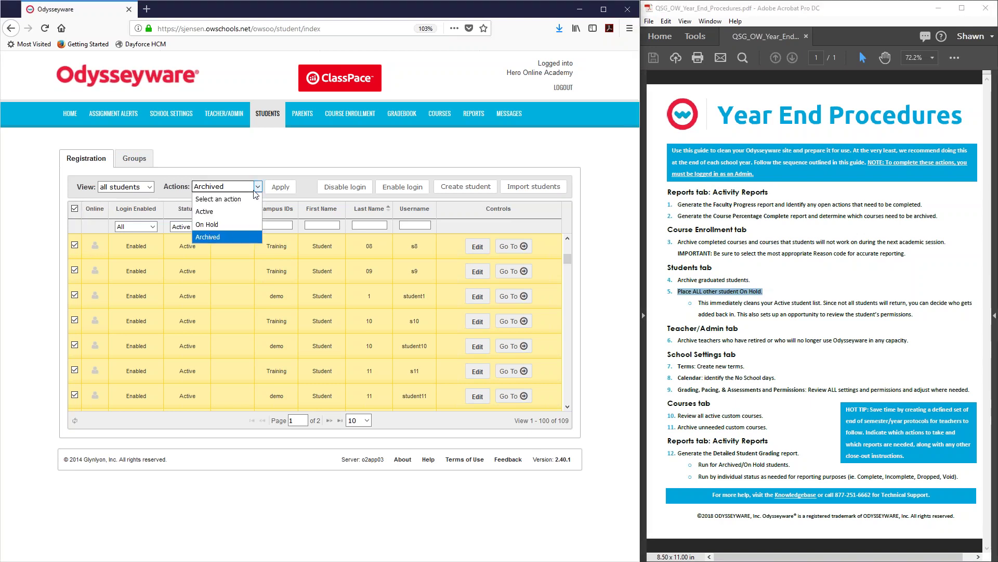
left_click(212, 226)
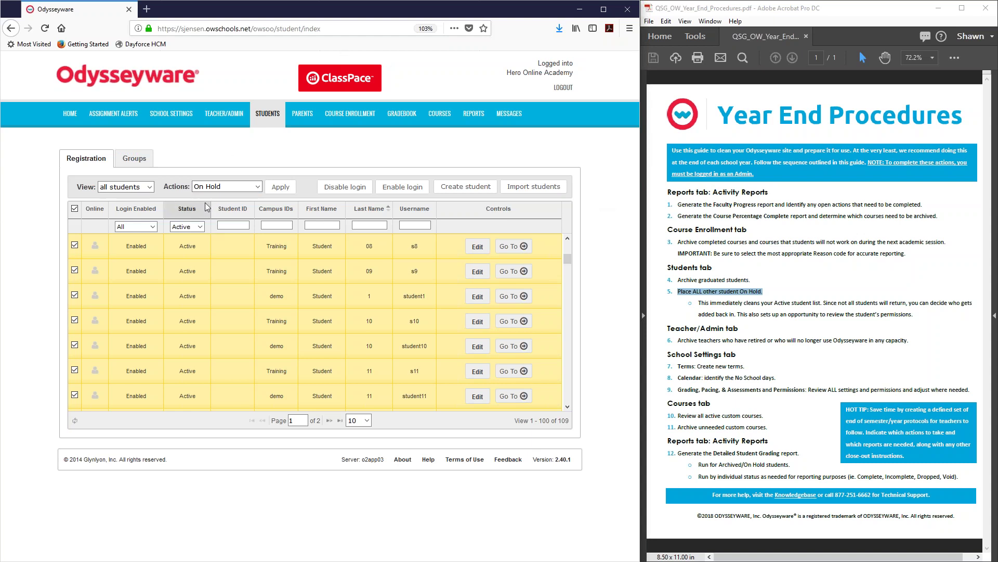
- Filter the students by On Hold status, select usernames CPstudent14 through CPstudent17, and choose the Active action for them
left_click(200, 227)
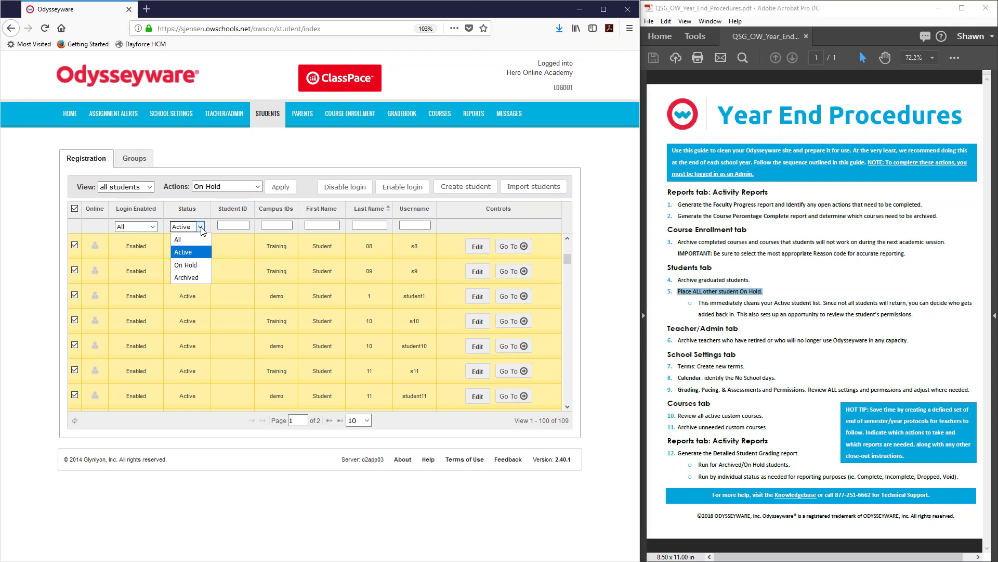
left_click(195, 265)
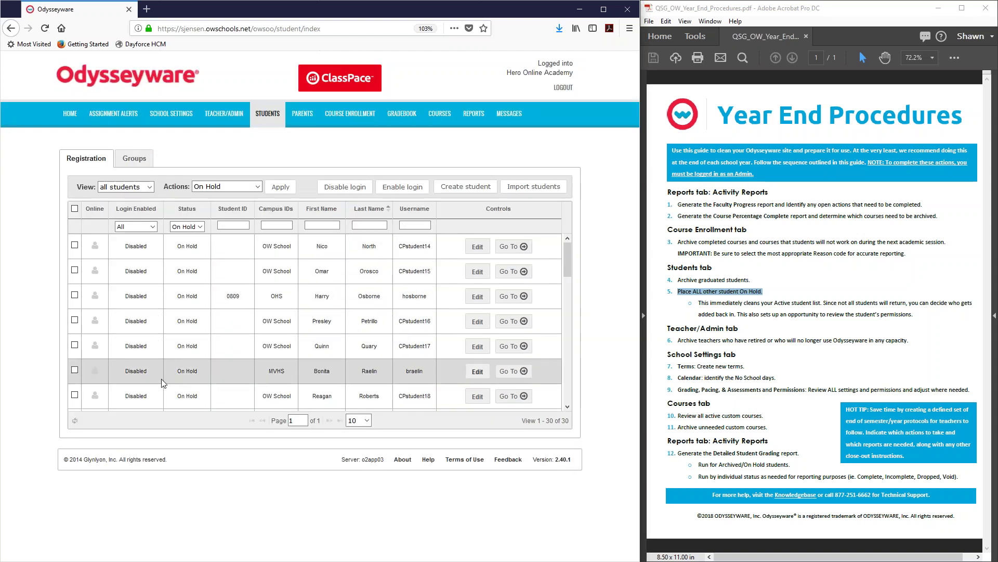
left_click(75, 245)
left_click(75, 270)
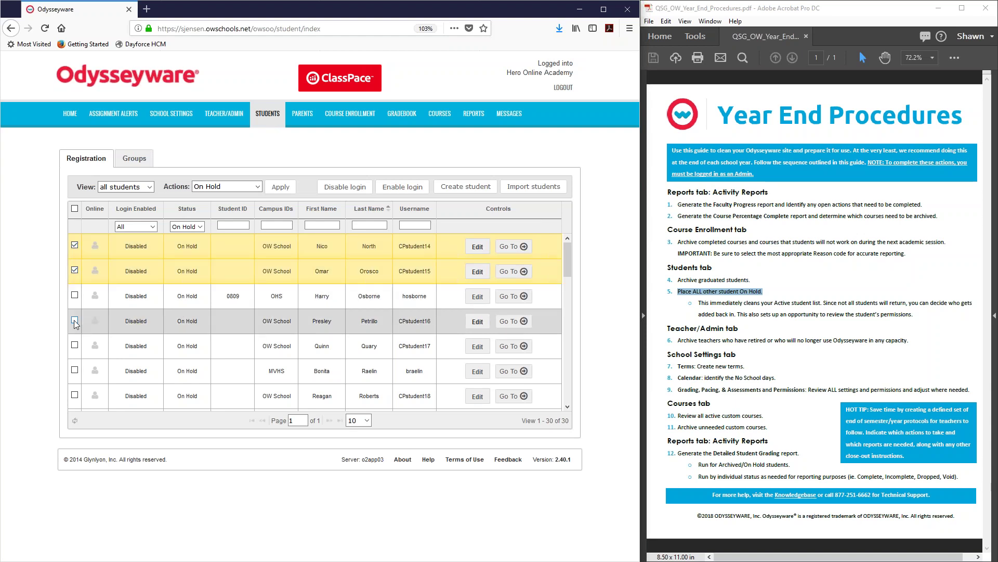
left_click(74, 320)
left_click(75, 344)
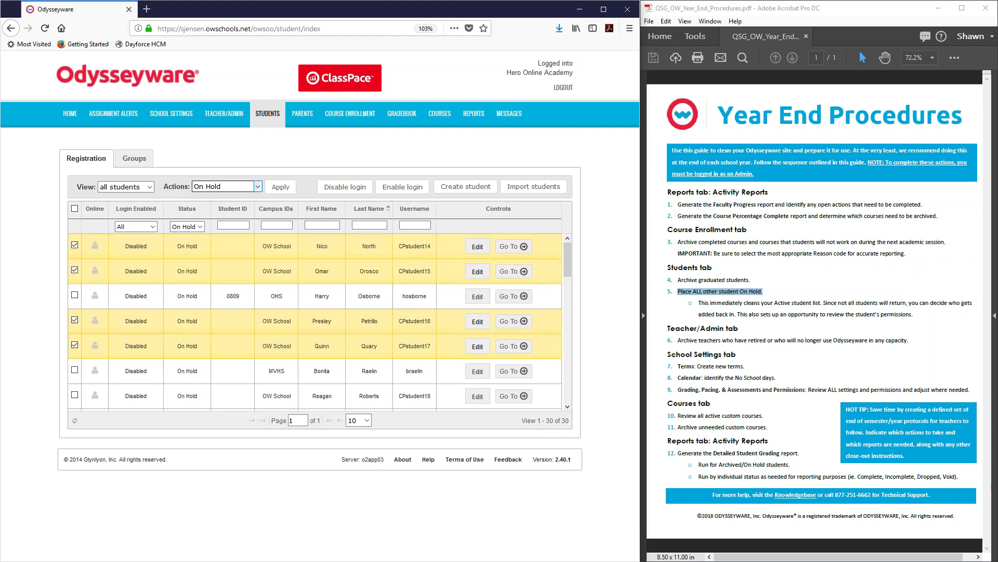
left_click(226, 186)
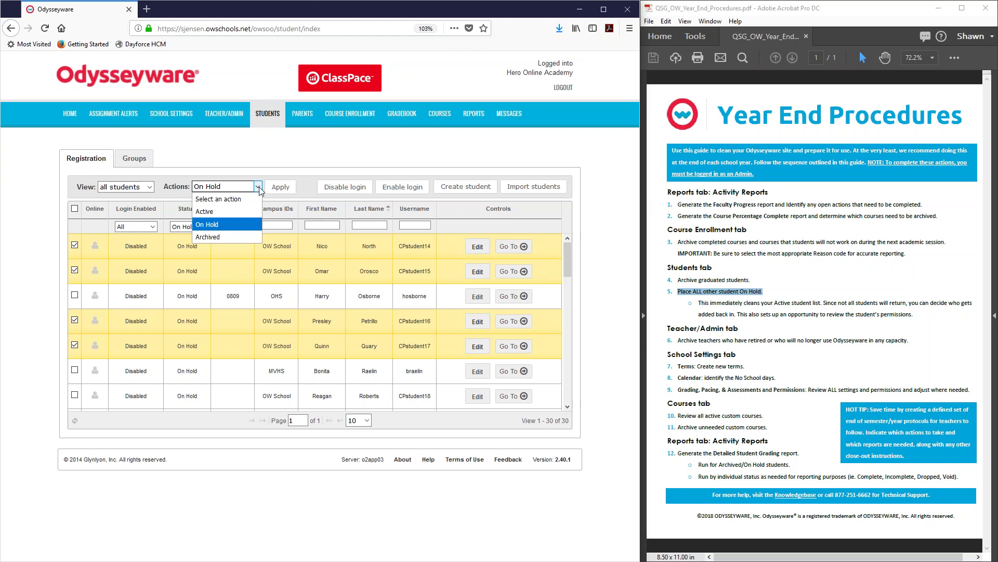
left_click(226, 212)
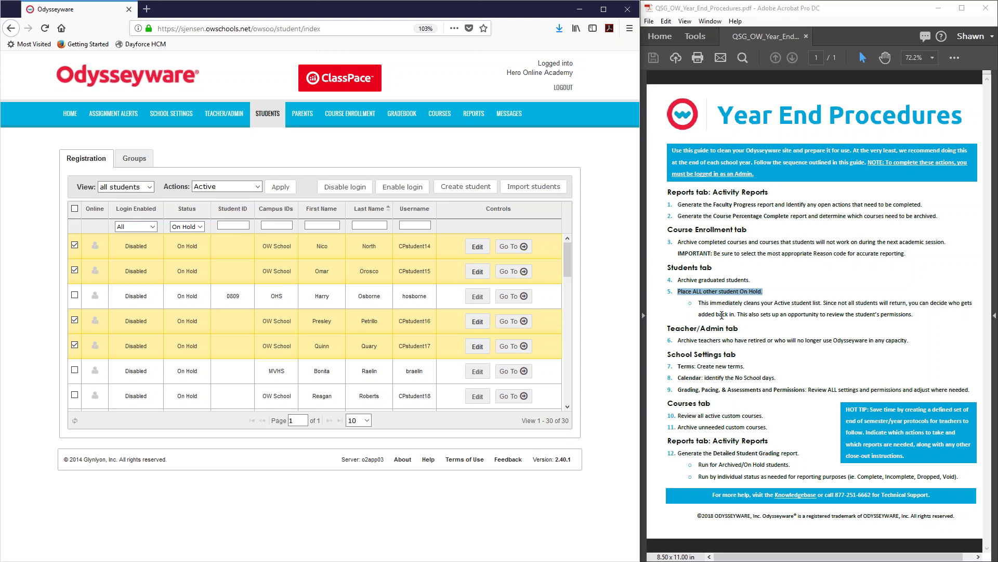
left_click_drag(667, 328, 739, 329)
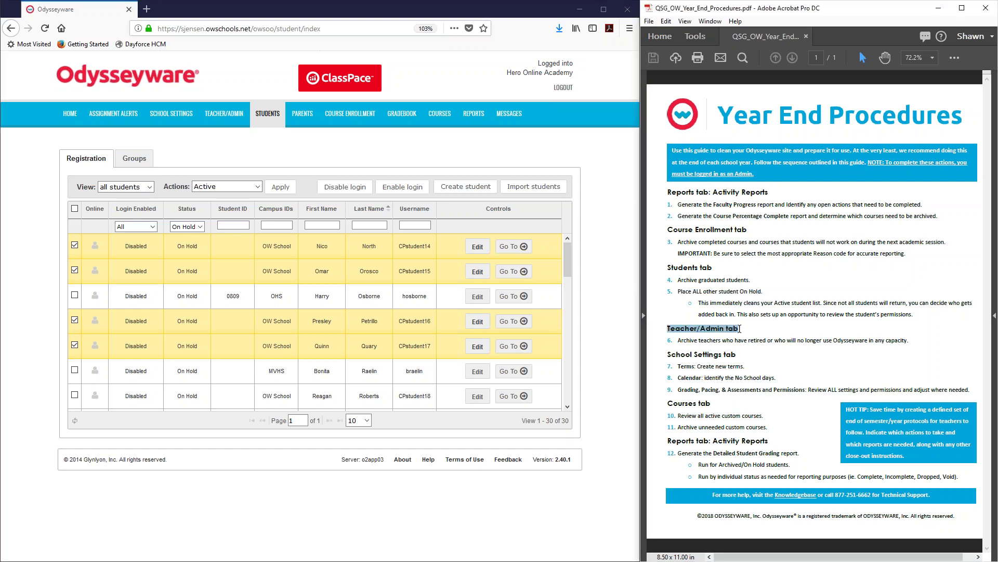
left_click(232, 119)
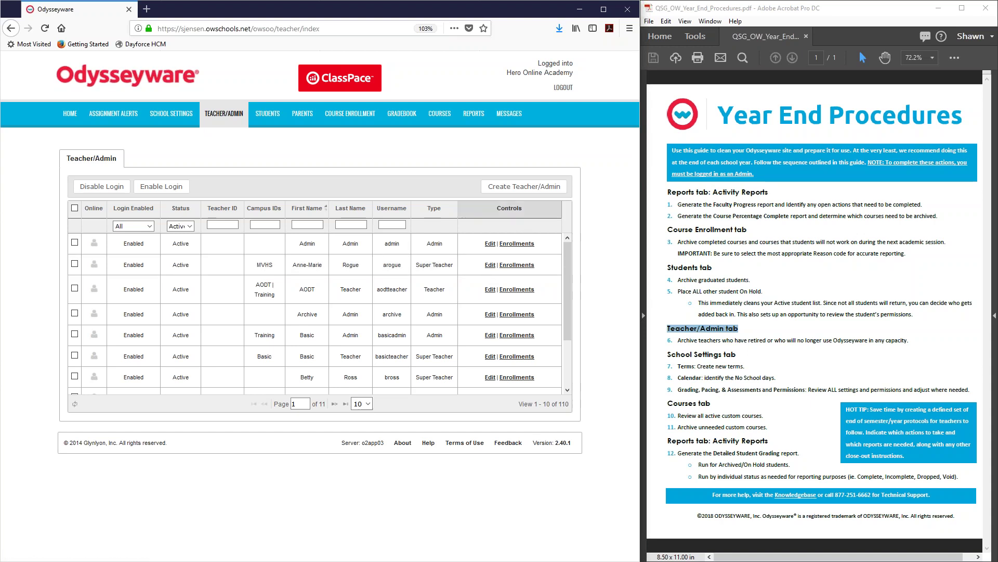
left_click(490, 265)
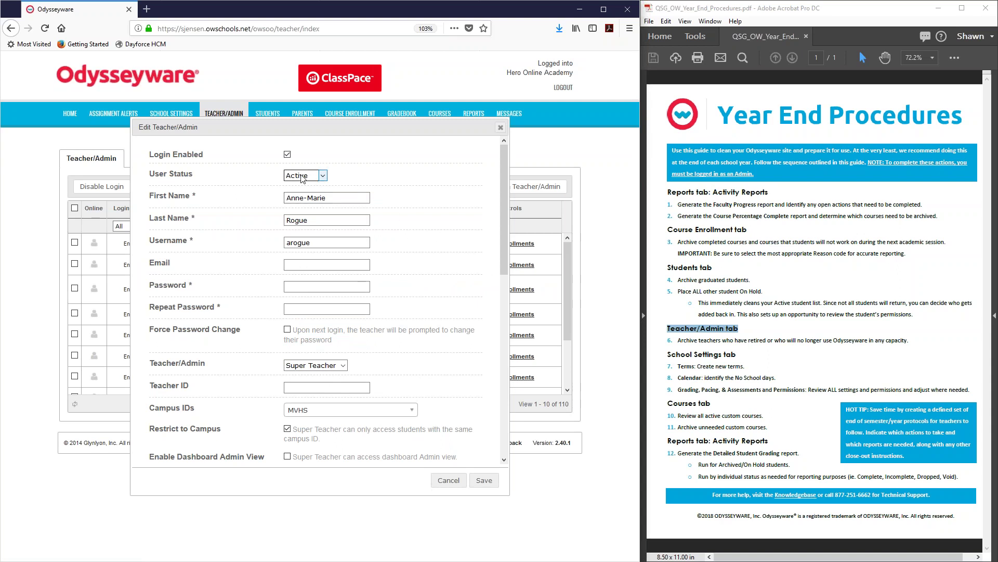
left_click(324, 178)
left_click(500, 128)
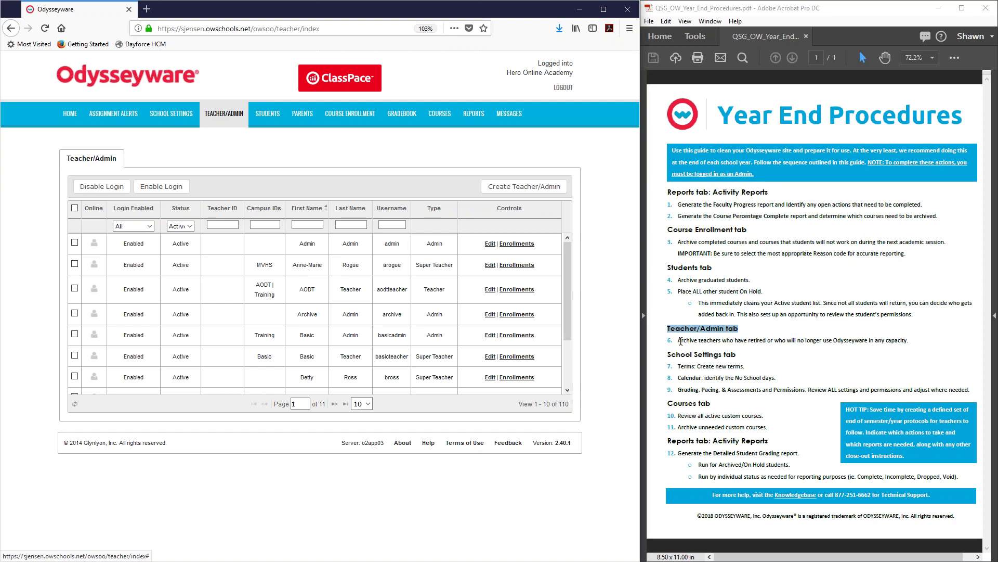
- Highlight the "School Settings tab" heading in the guide and open the school's Terms settings
left_click_drag(668, 356, 738, 357)
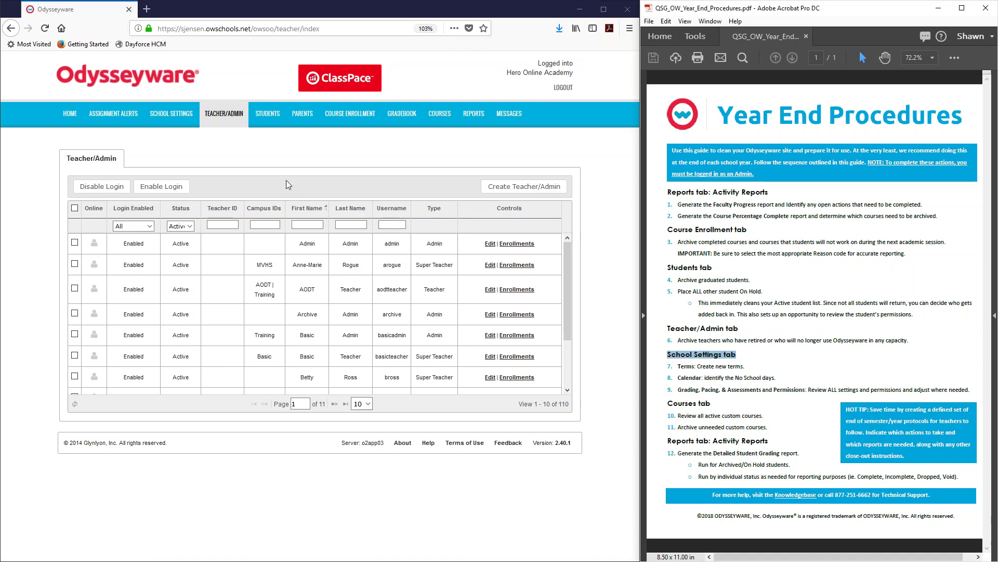
left_click(173, 116)
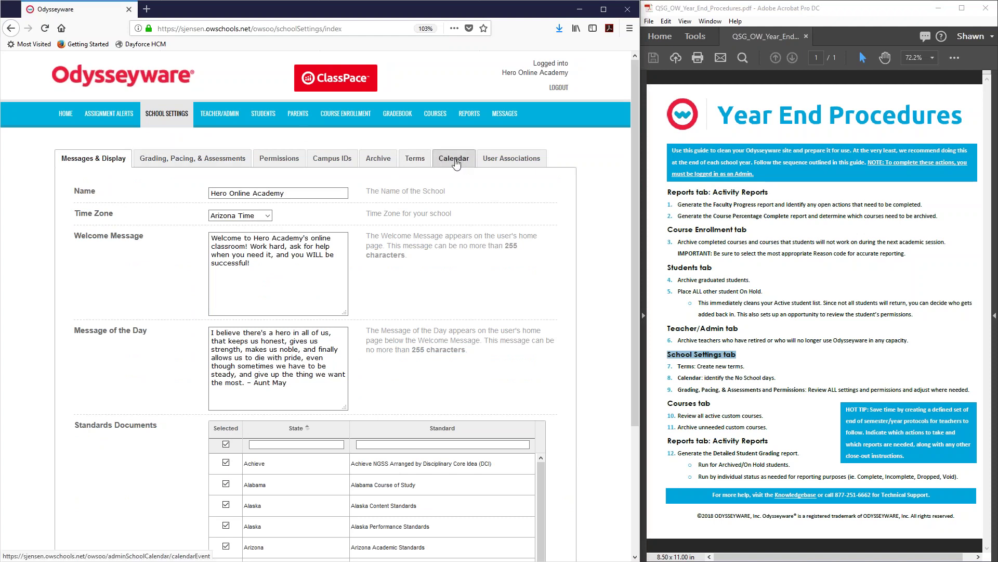
left_click(413, 161)
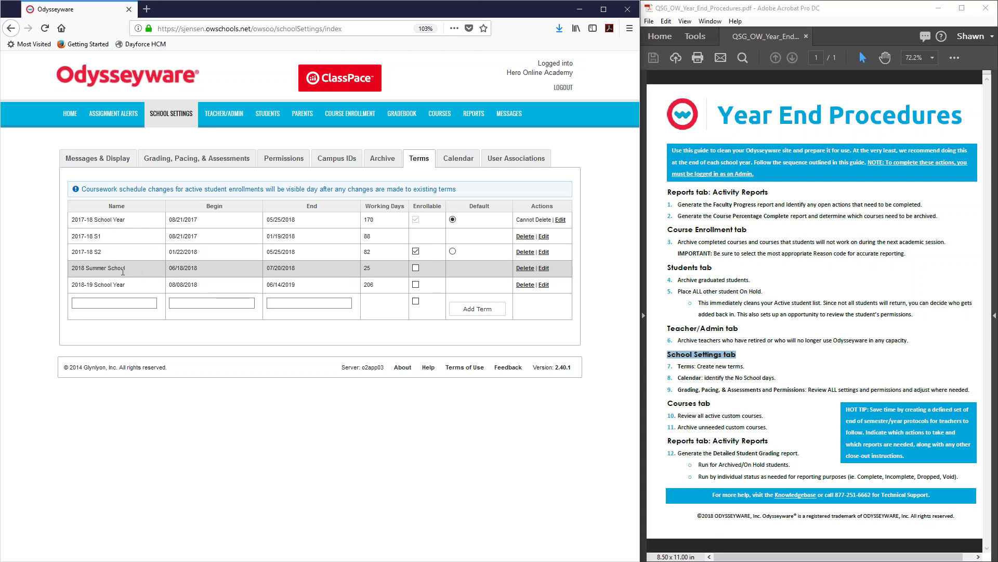
- Enter "2018-19 S1" as the name of a new term and clear it without adding the term
left_click(94, 303)
type("2018-")
type("19")
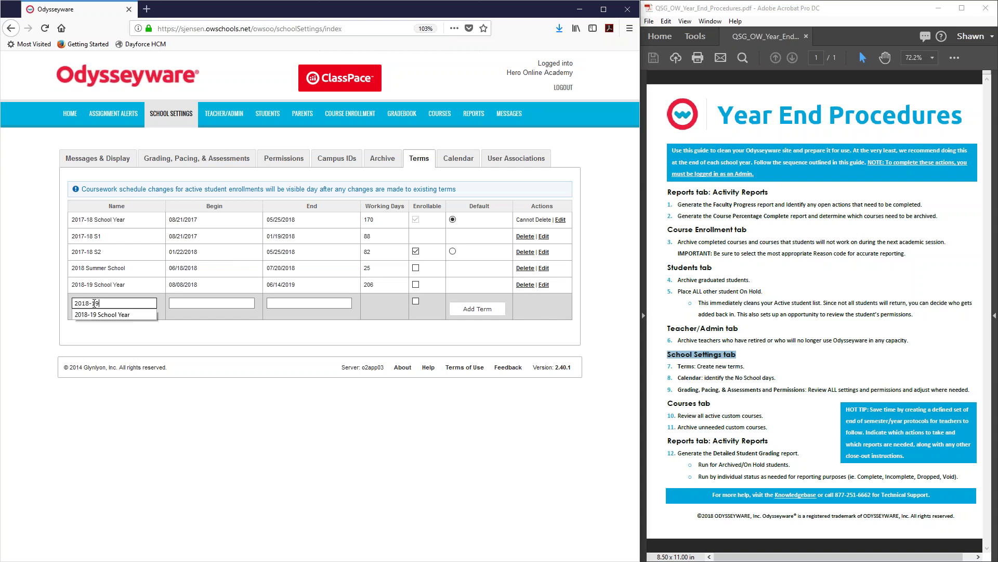
type(" S1")
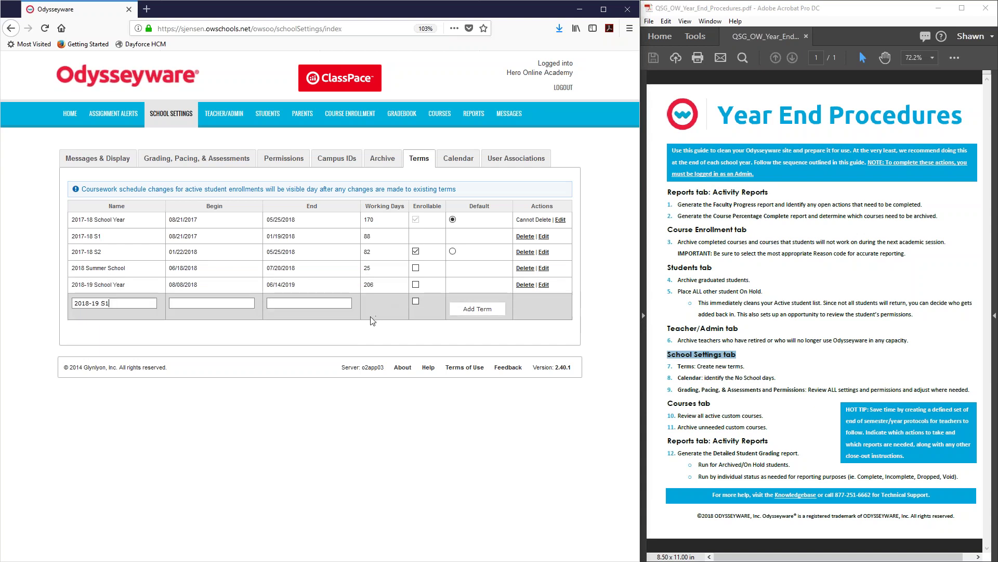
left_click_drag(111, 303, 70, 305)
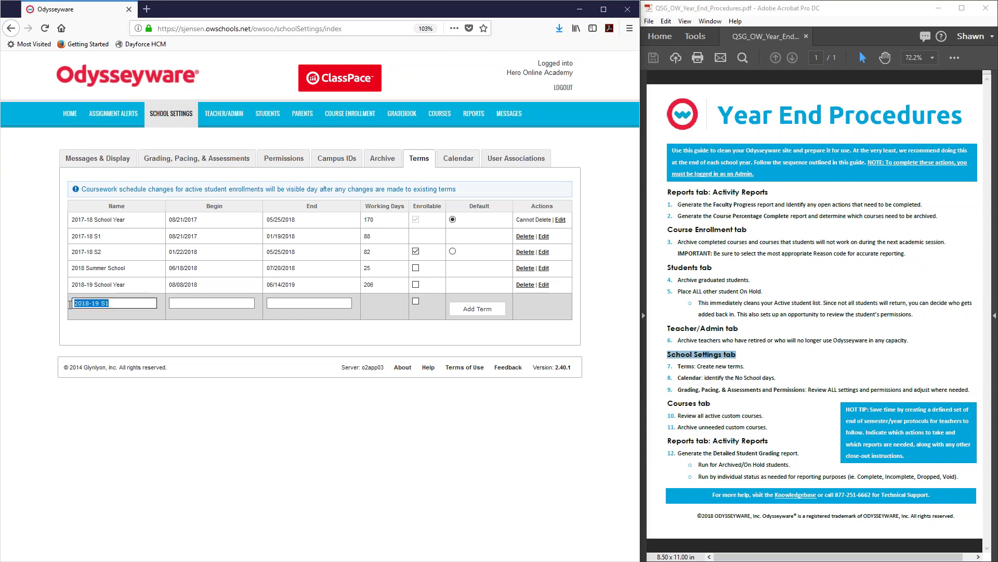
key("BackSpace")
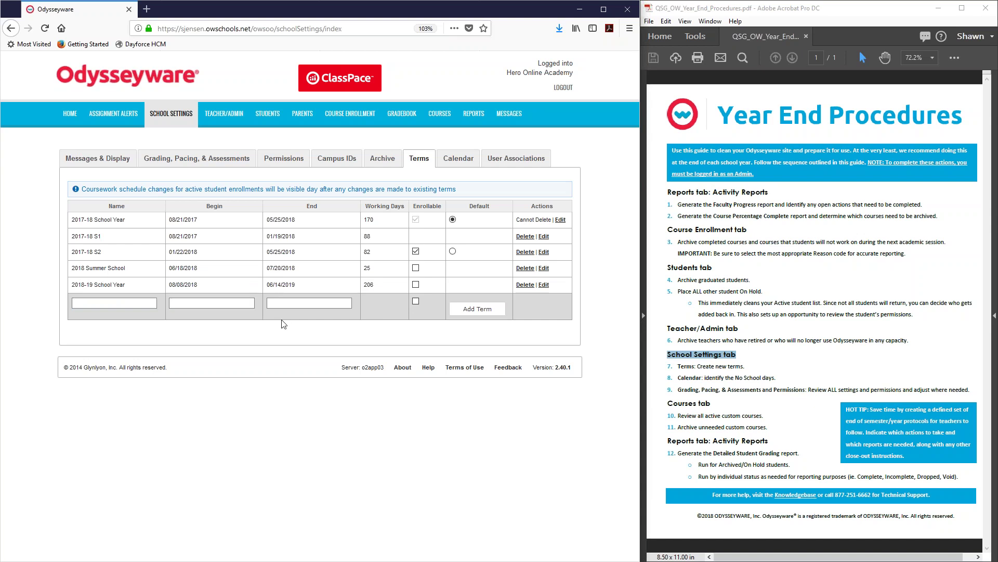
- Mark May 24 and 25, 2018 as No School days in the school calendar and return to the Terms list
left_click(460, 161)
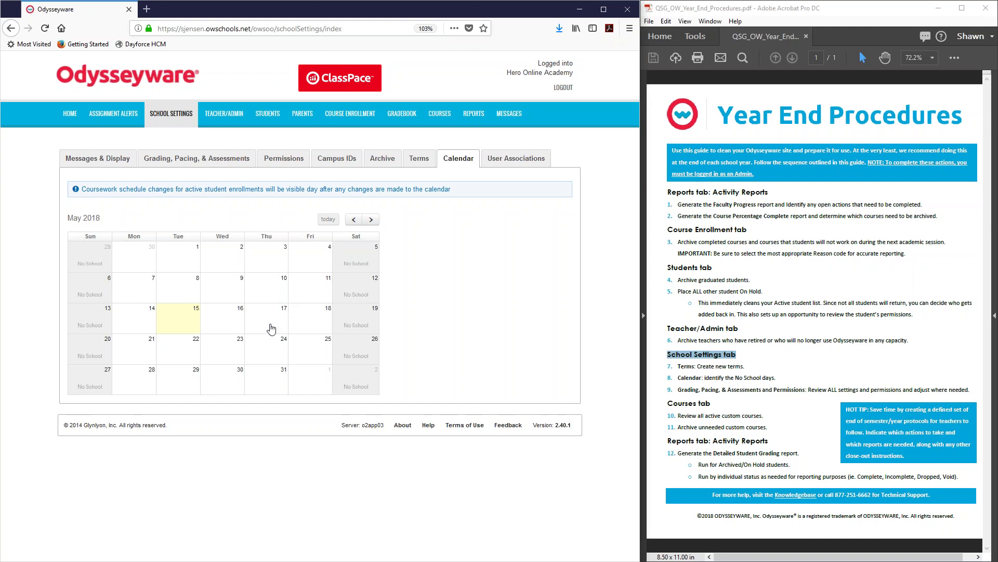
left_click(271, 352)
left_click(312, 359)
left_click(419, 158)
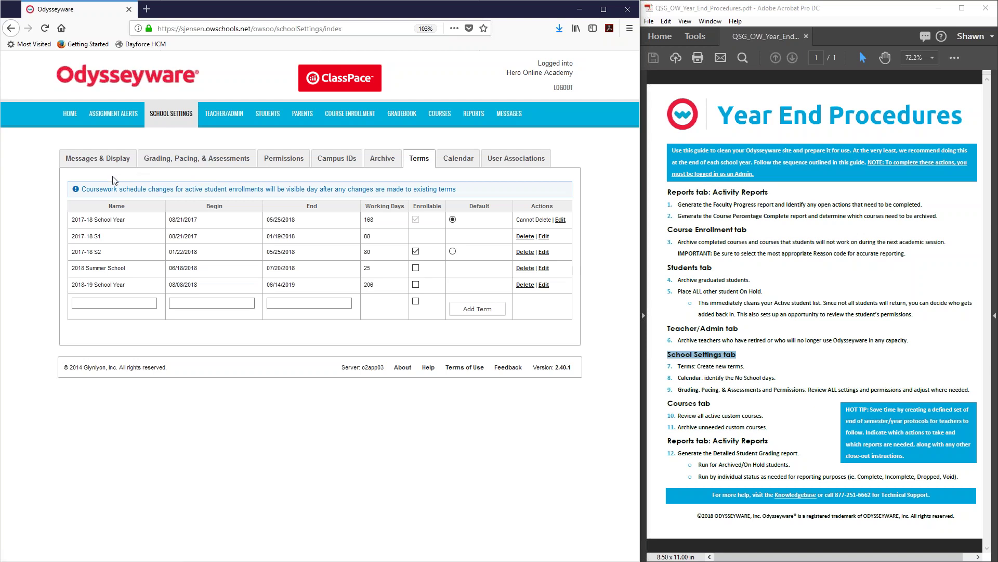
- Review the school's Grading, Pacing, & Assessments settings, from the pass thresholds through monitored assessments to the weighting
left_click(136, 168)
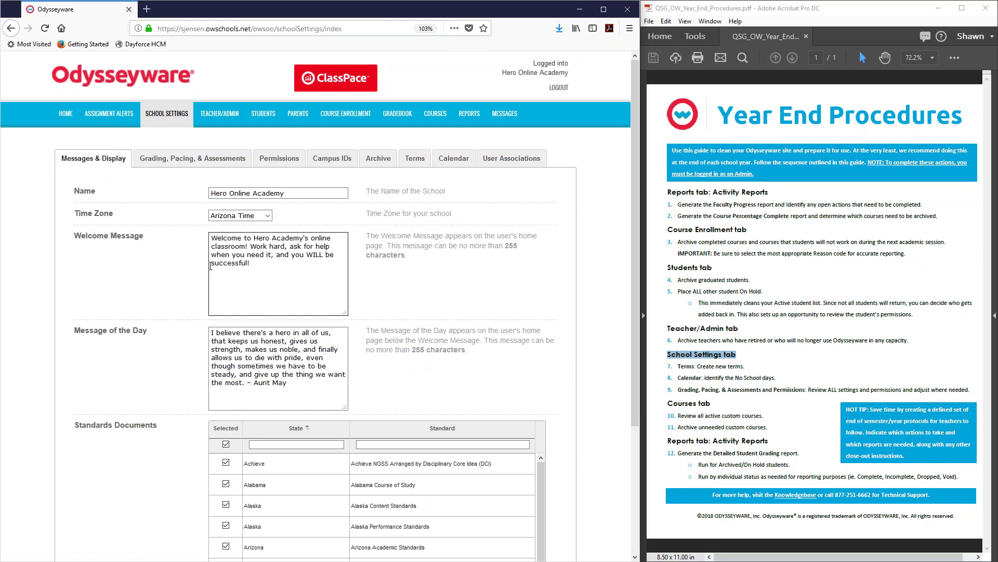
left_click(198, 167)
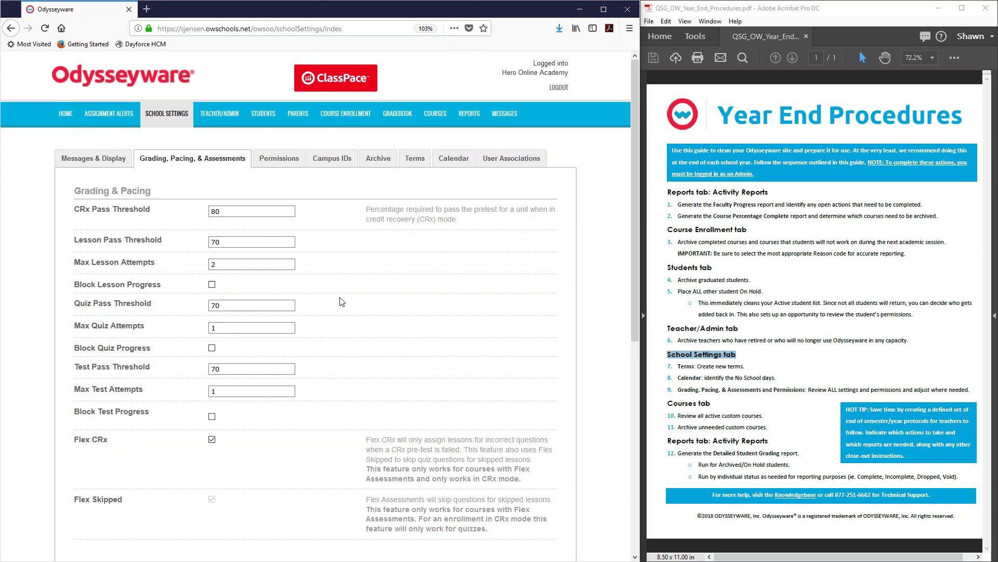
scroll(343, 302, "down", 2)
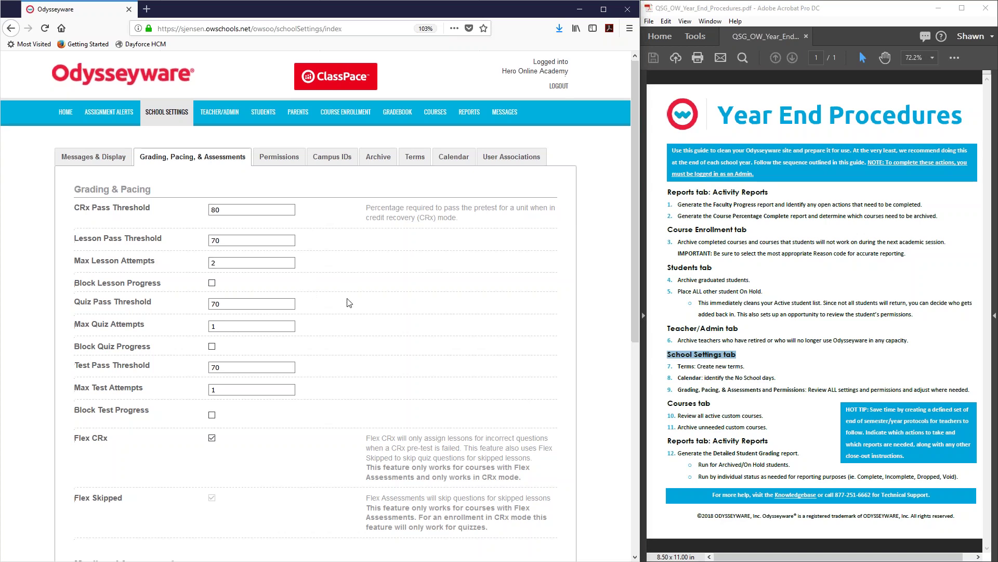
scroll(346, 307, "down", 4)
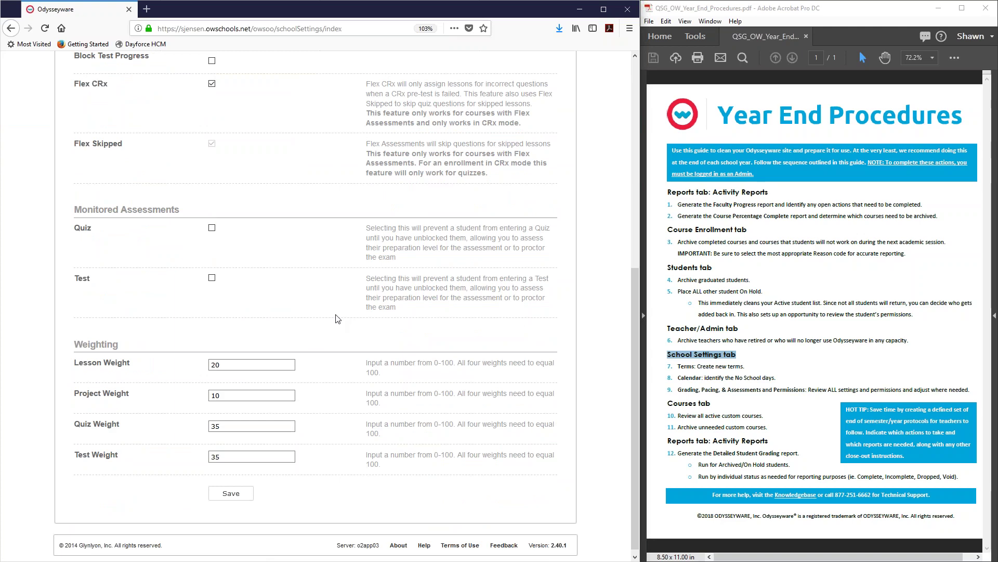
scroll(336, 318, "up", 5)
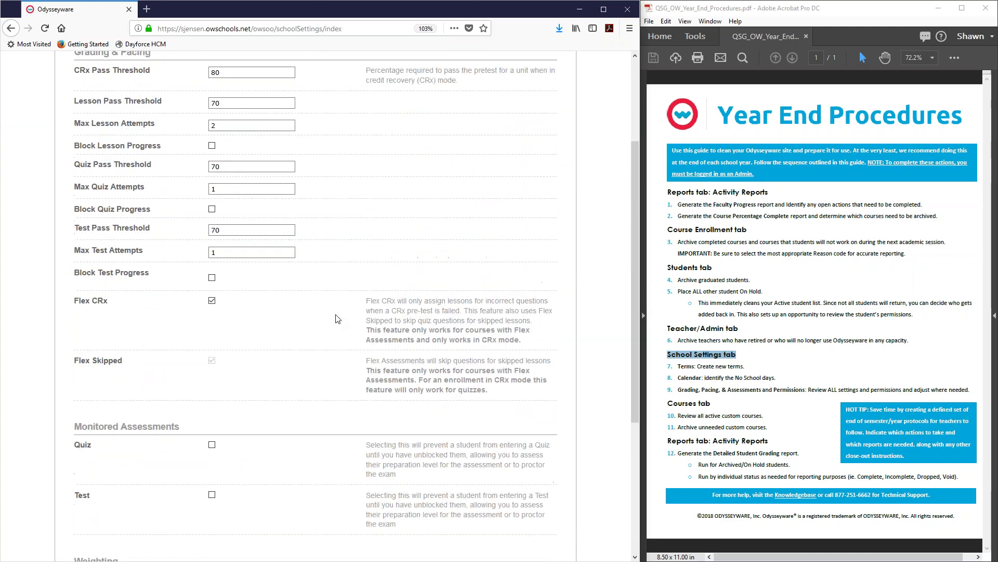
scroll(335, 319, "up", 1)
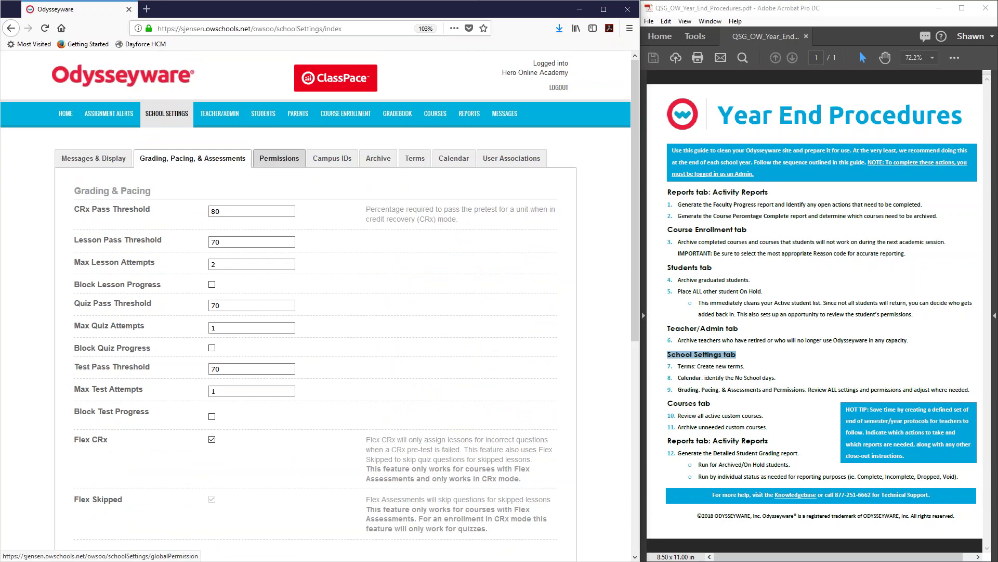
- Review the school's global, grading, teacher, student and Writer permissions
left_click(280, 158)
scroll(420, 260, "down", 2)
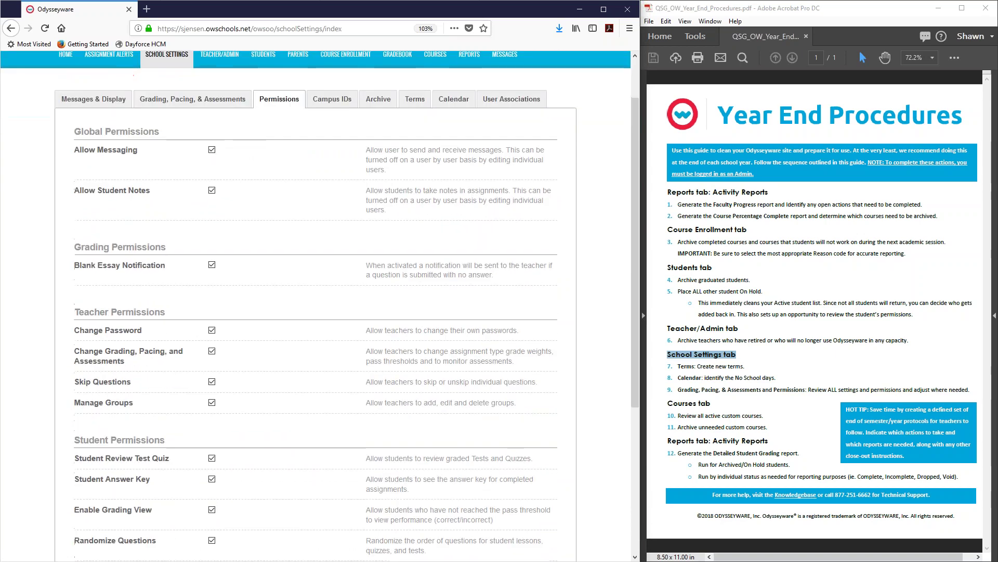
scroll(316, 310, "down", 1)
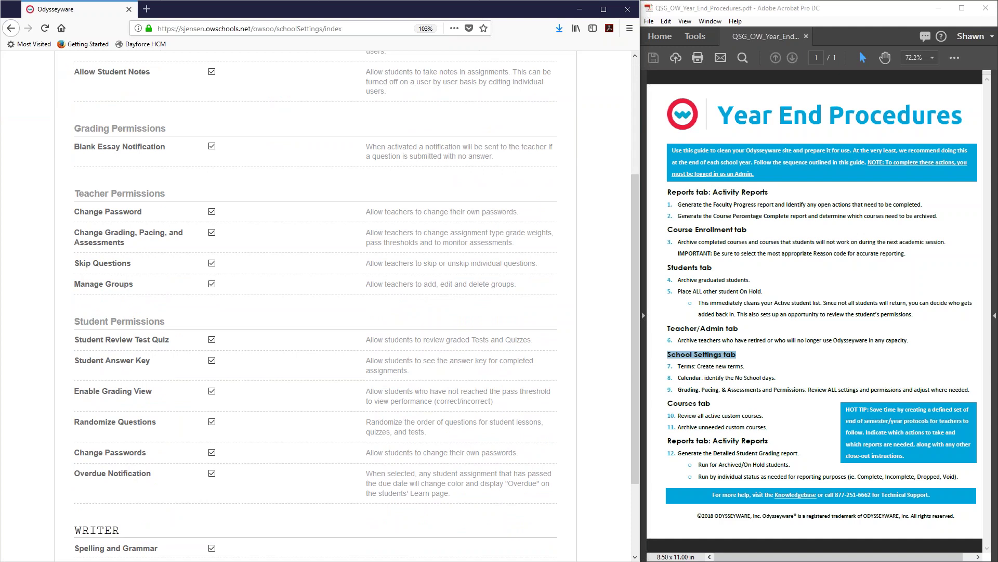
scroll(316, 309, "down", 1)
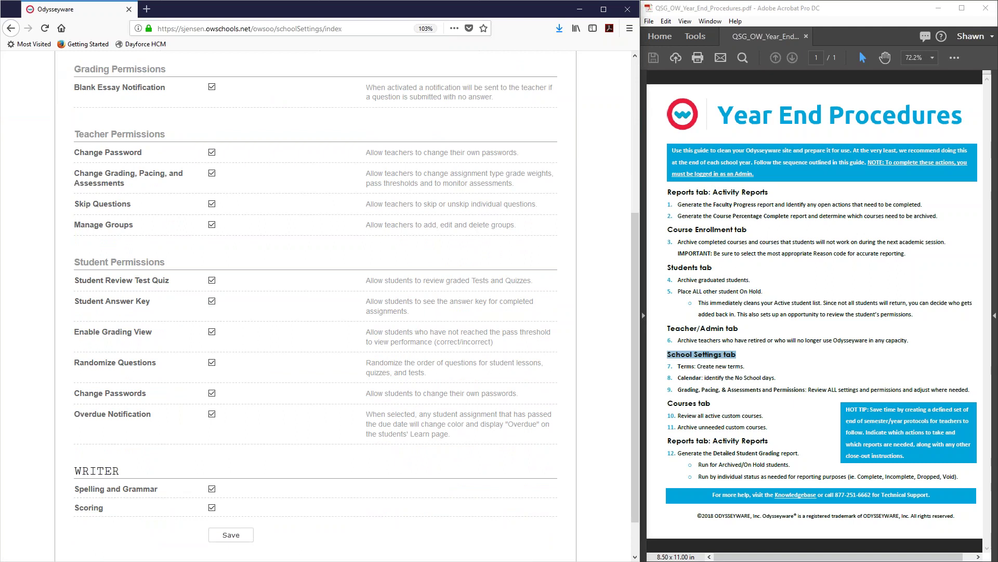
scroll(316, 306, "up", 3)
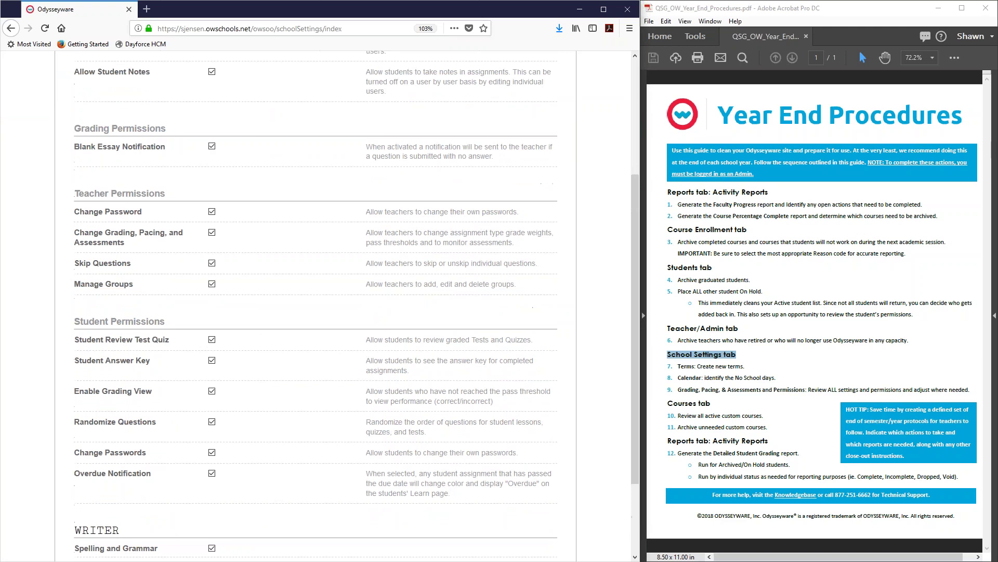
scroll(316, 307, "up", 2)
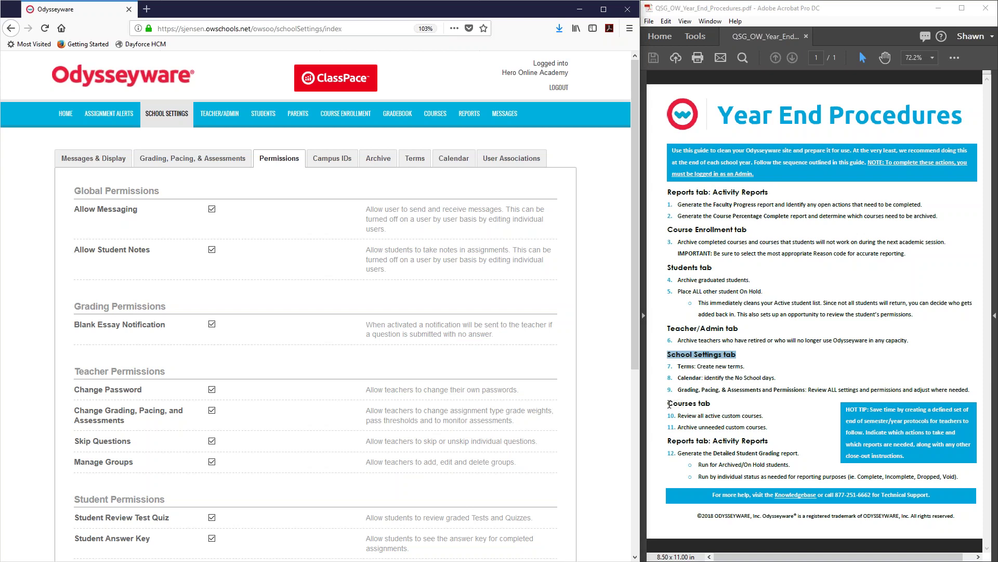
- Highlight the guide's "Courses tab" heading and archive the custom QA course "Earth Science - Semester Splitting Test"
left_click_drag(669, 403, 716, 400)
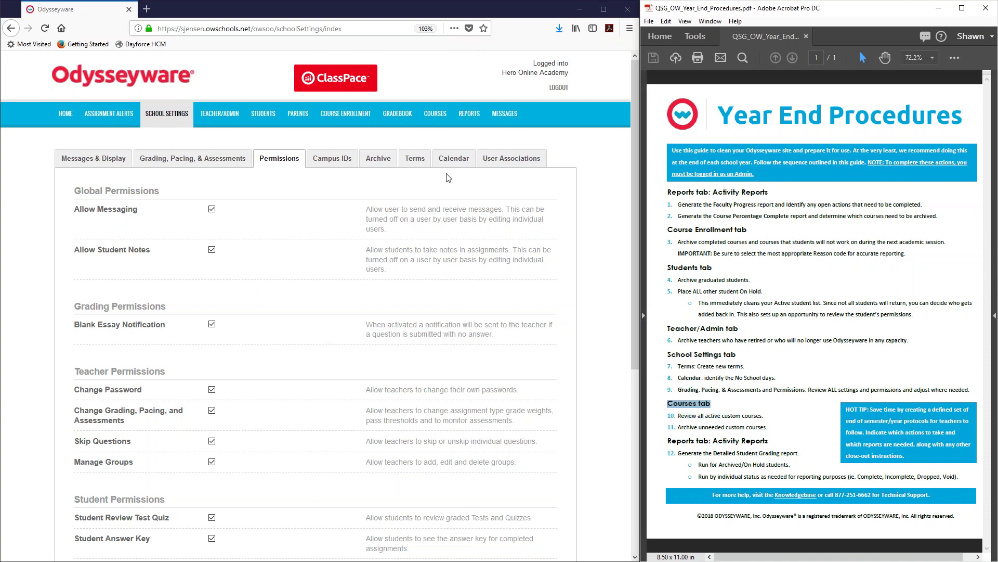
left_click(435, 120)
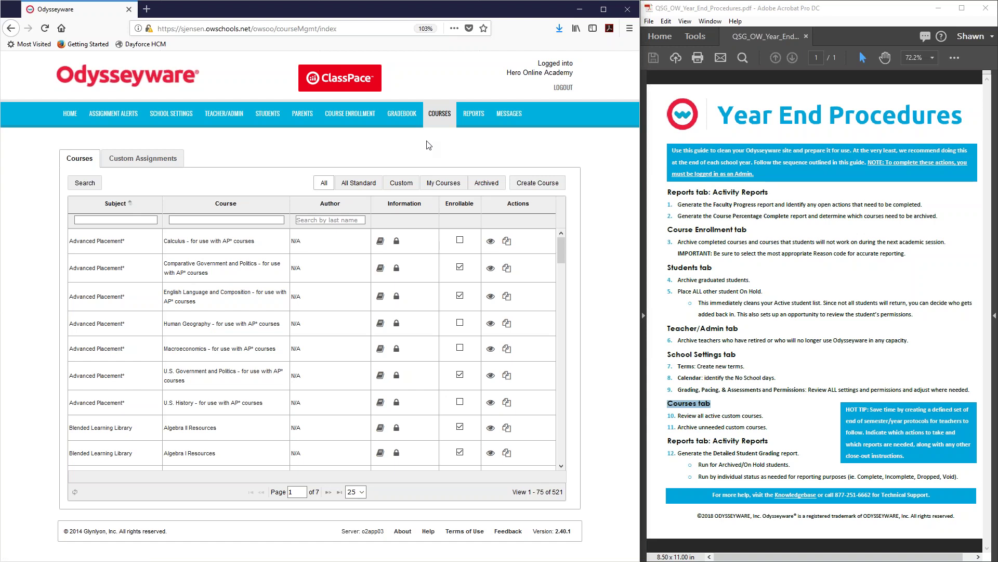
left_click(401, 183)
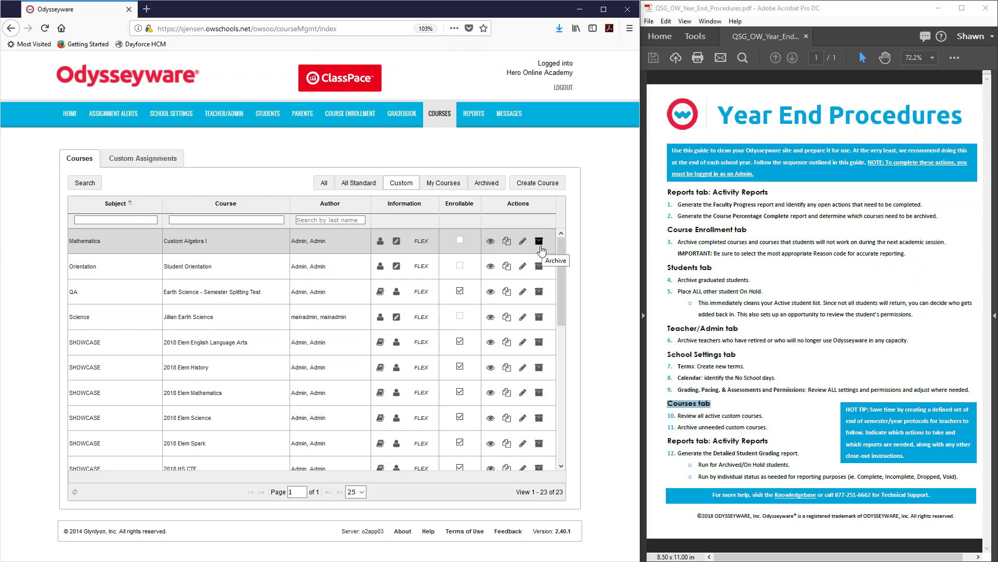
left_click(540, 292)
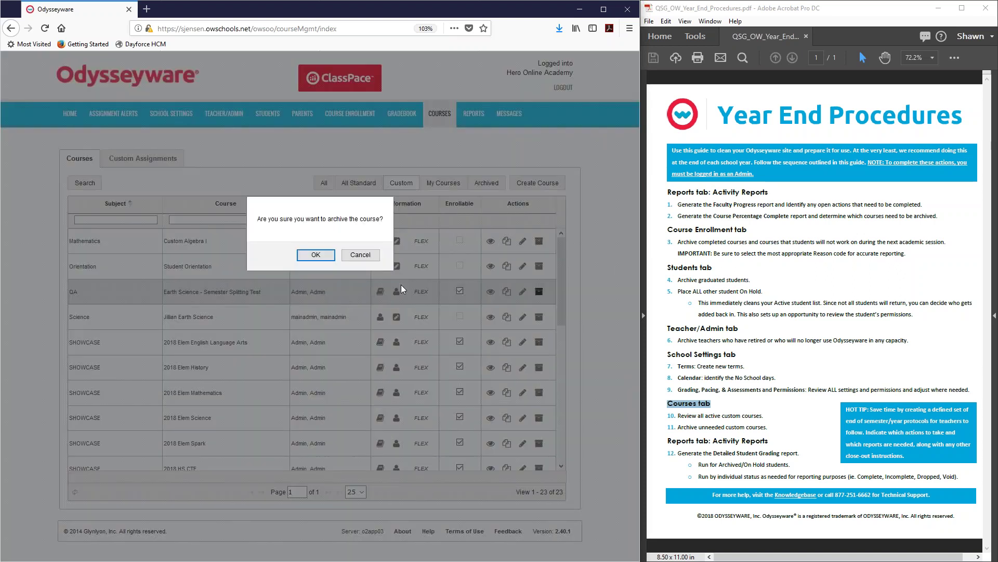
left_click(315, 255)
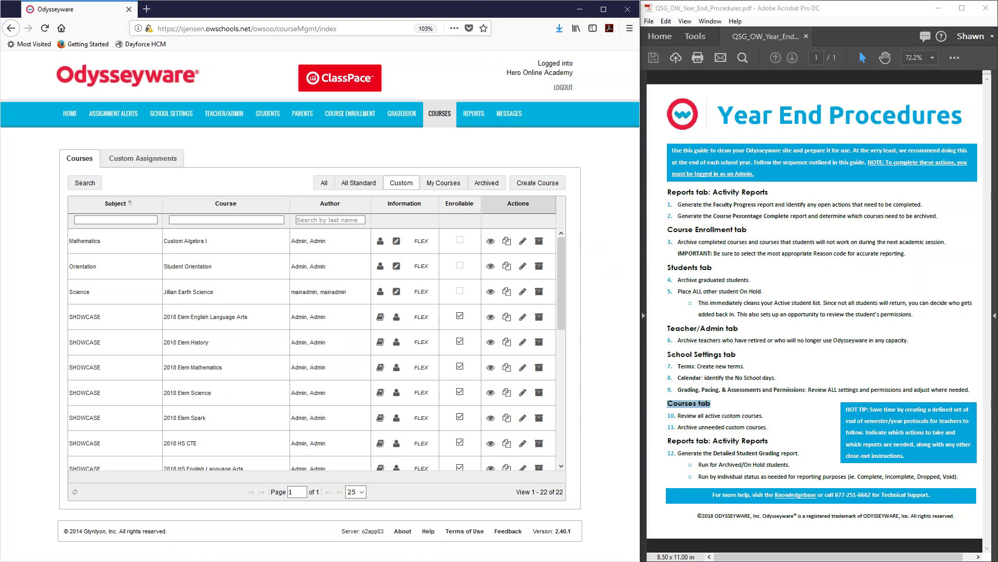
- Check the list of archived courses and return to the custom courses
left_click(488, 185)
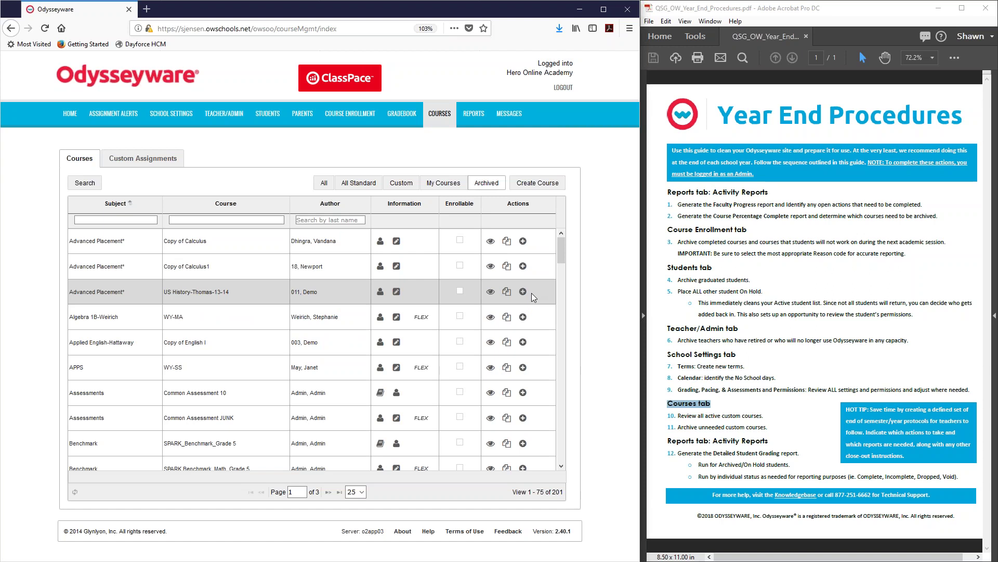
left_click(406, 183)
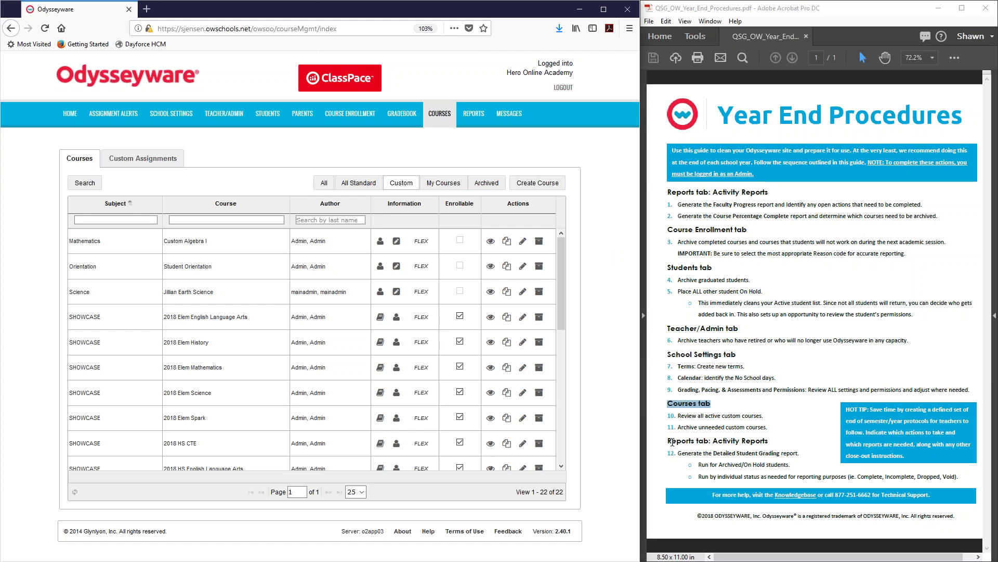
- Highlight the guide's last "Reports tab: Activity Reports" heading and open the Detailed Student Grading activity report
left_click_drag(668, 442, 770, 440)
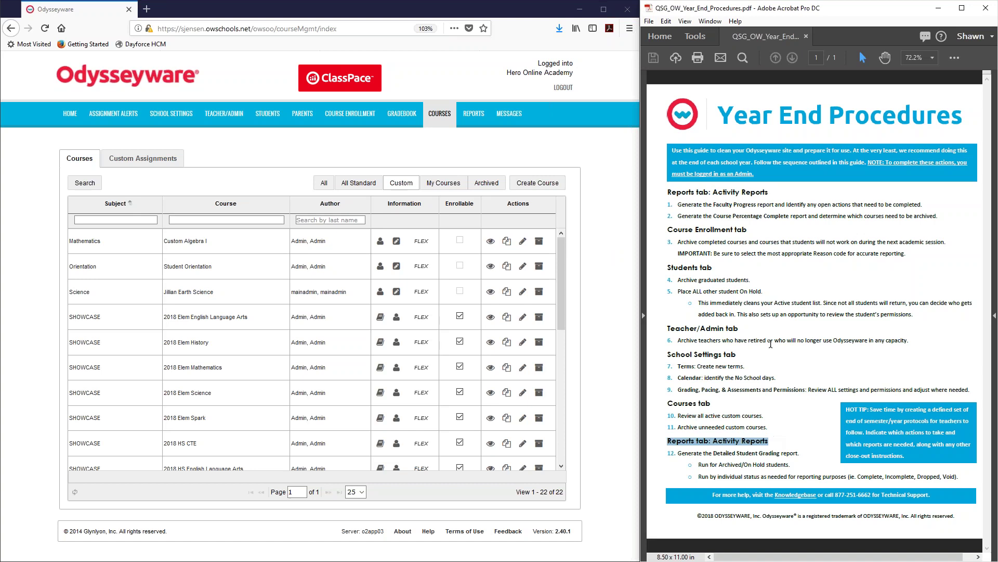
left_click(475, 117)
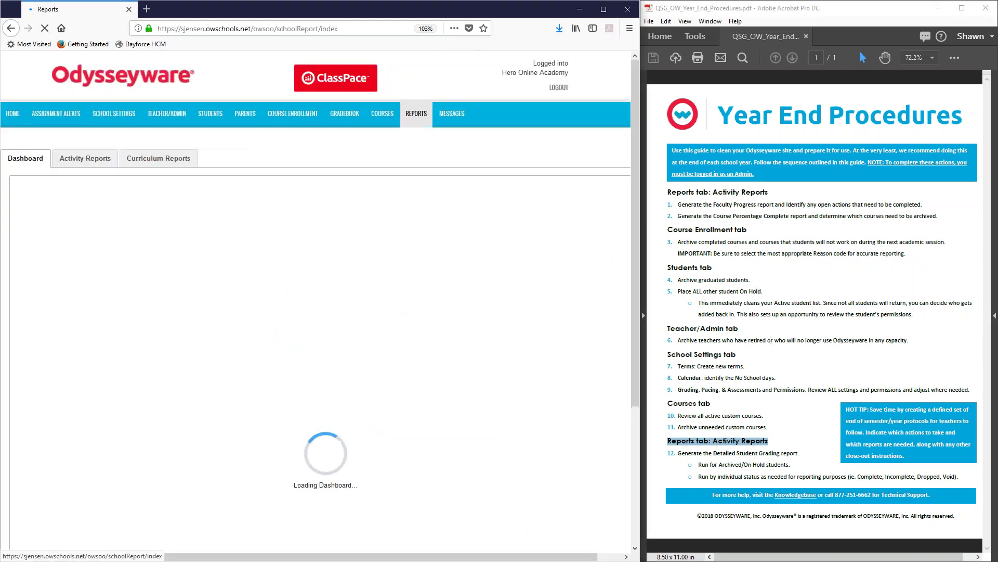
left_click(85, 161)
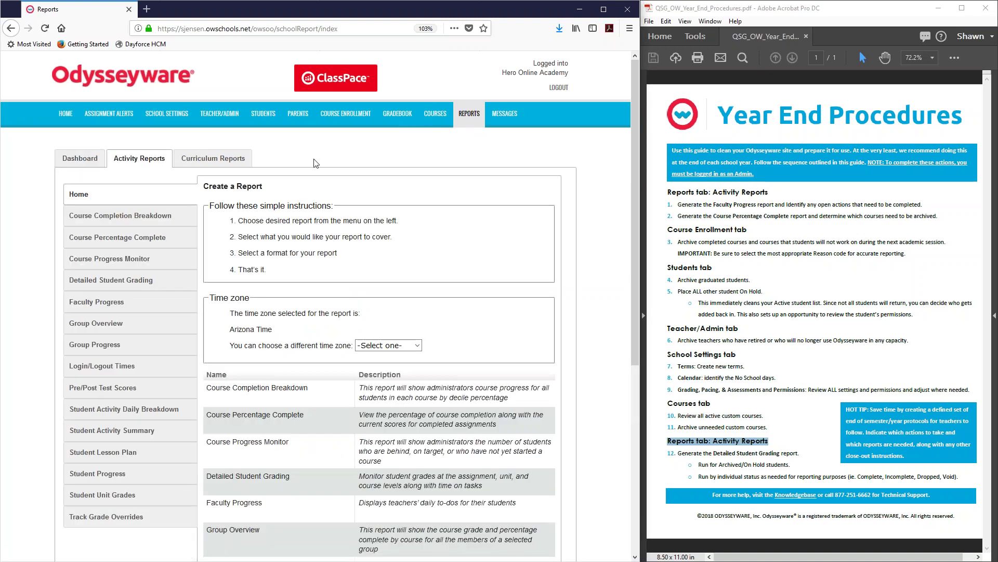
left_click(151, 284)
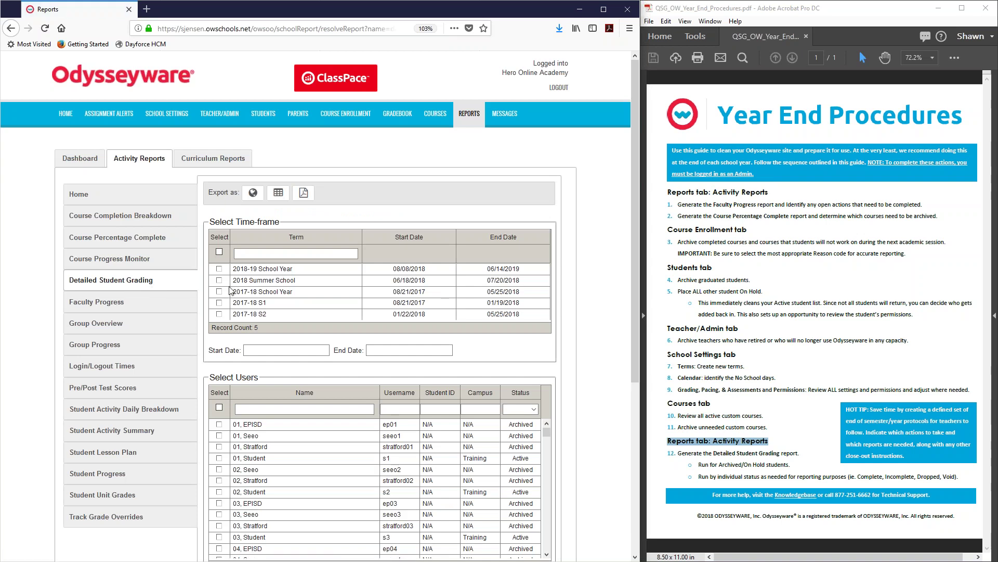
- Set the report's time-frame to the 2017-18 School Year and select all users with Archived status
left_click(219, 291)
scroll(588, 305, "down", 1)
scroll(588, 304, "down", 3)
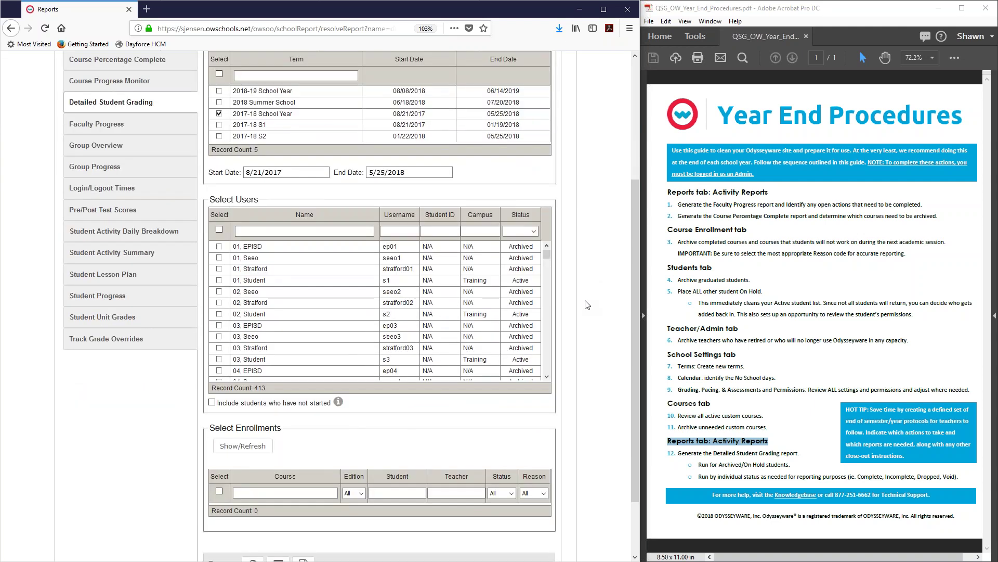
left_click(534, 232)
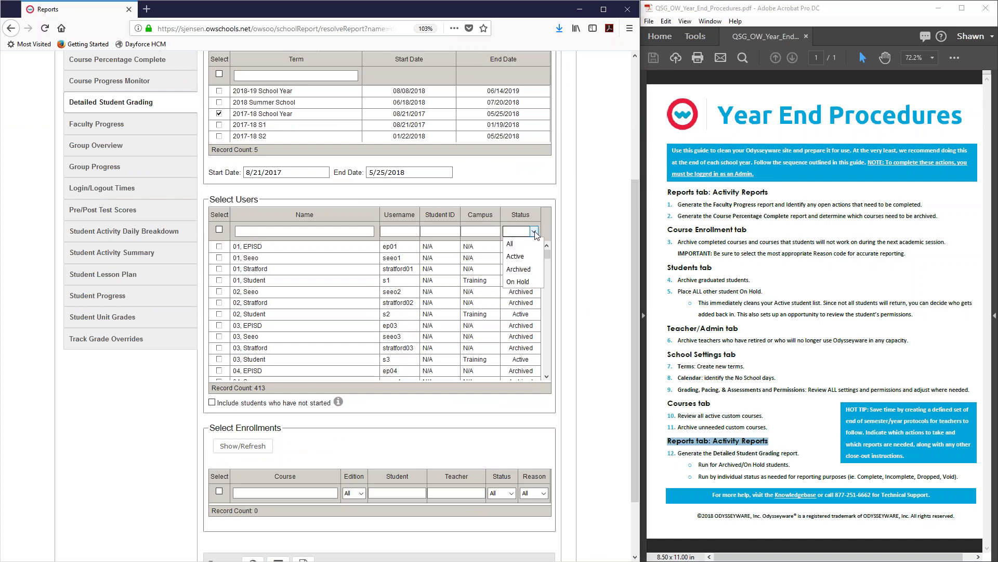
left_click(531, 270)
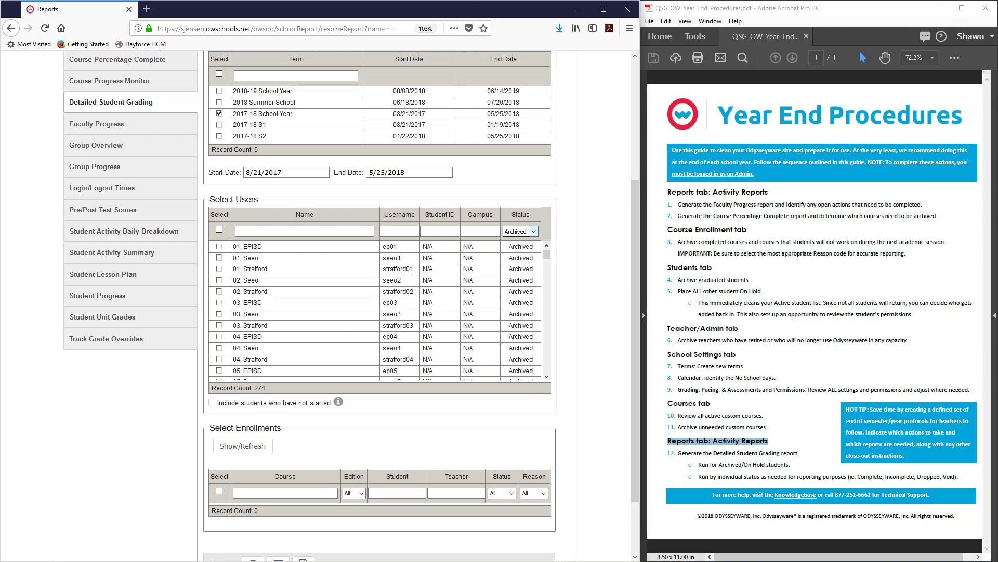
left_click(533, 232)
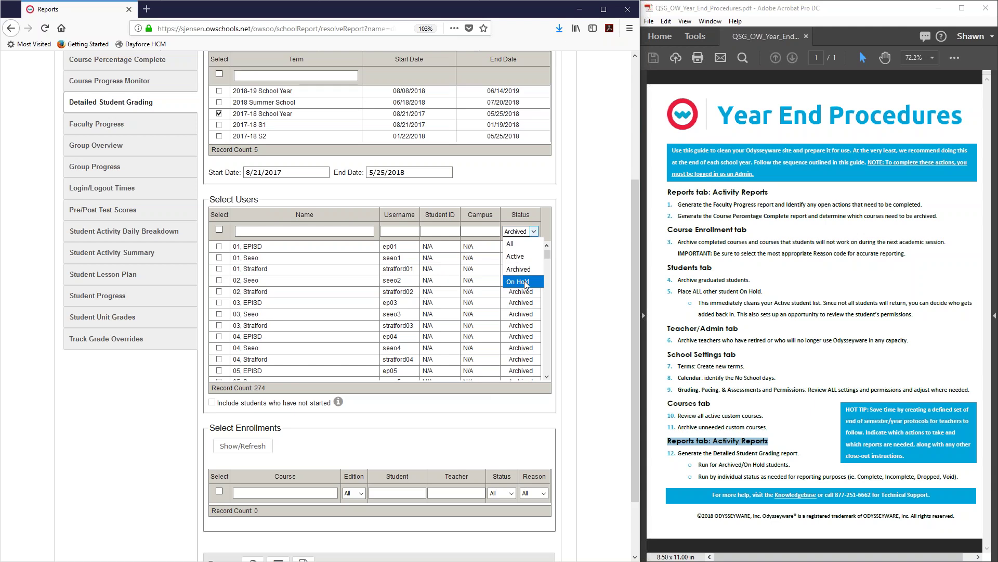
left_click(524, 269)
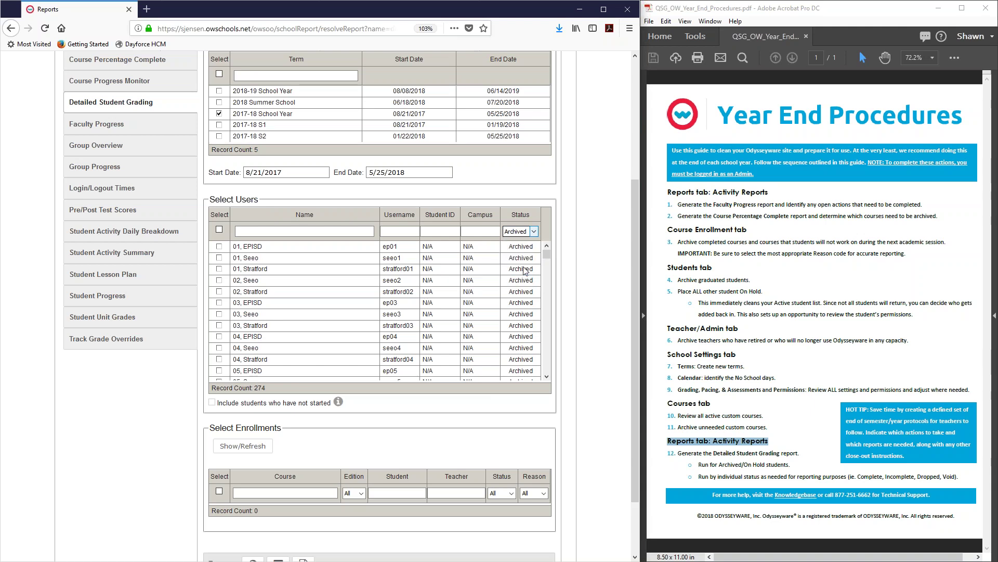
left_click(219, 230)
- Load the selected students' enrollments, select all of them, and export the report as a PDF opened in Acrobat
scroll(581, 266, "down", 3)
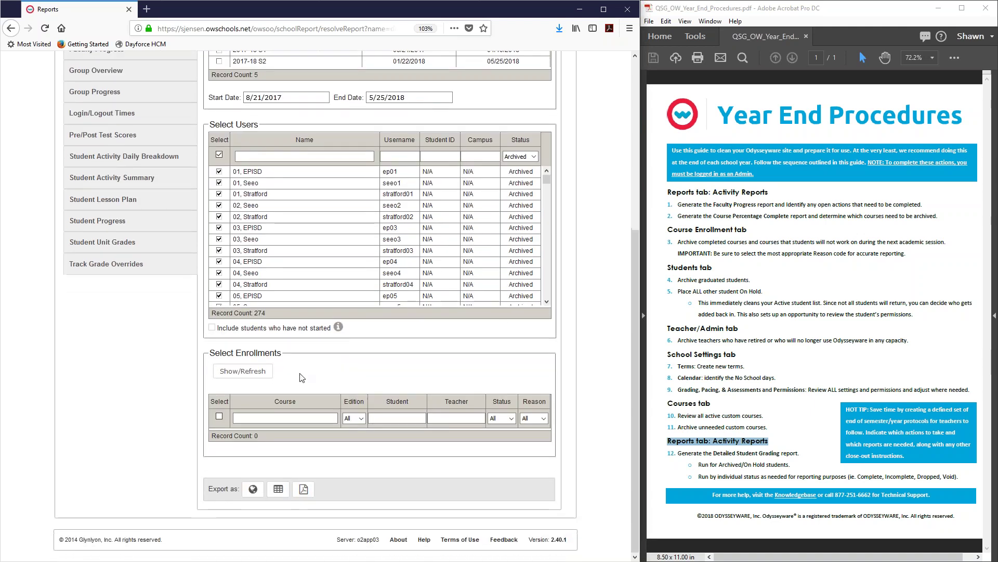
left_click(244, 371)
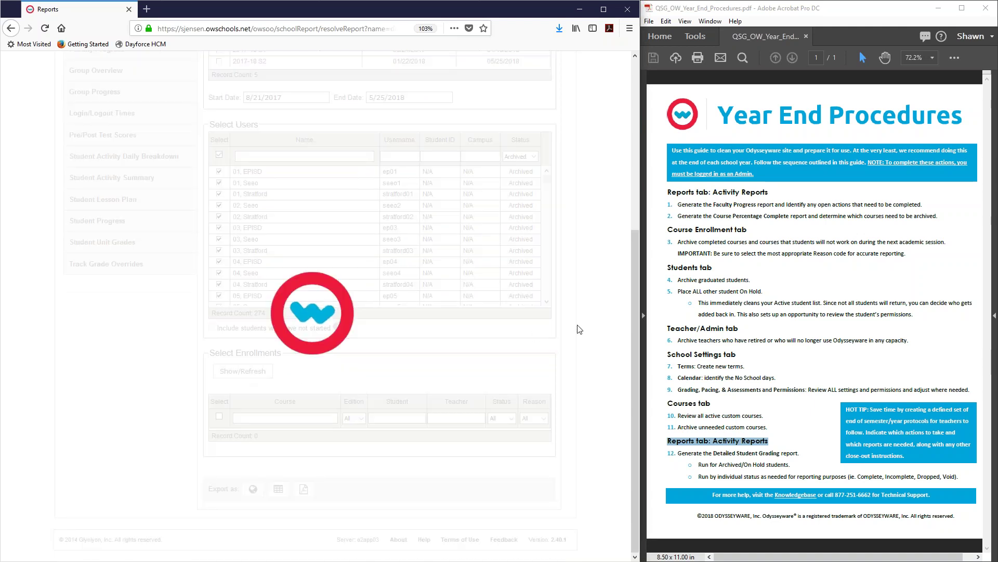
scroll(592, 325, "down", 2)
scroll(593, 326, "down", 3)
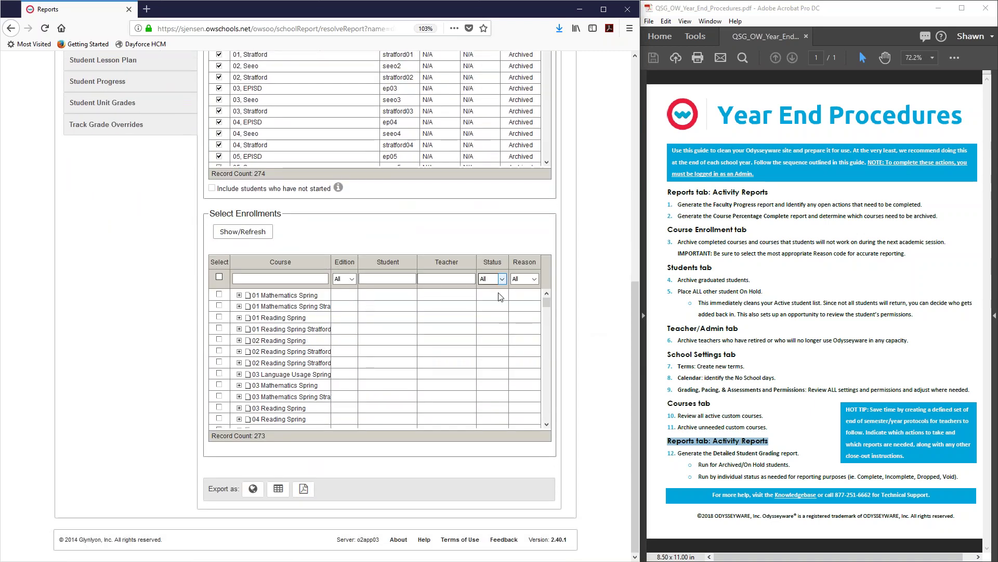
left_click(217, 277)
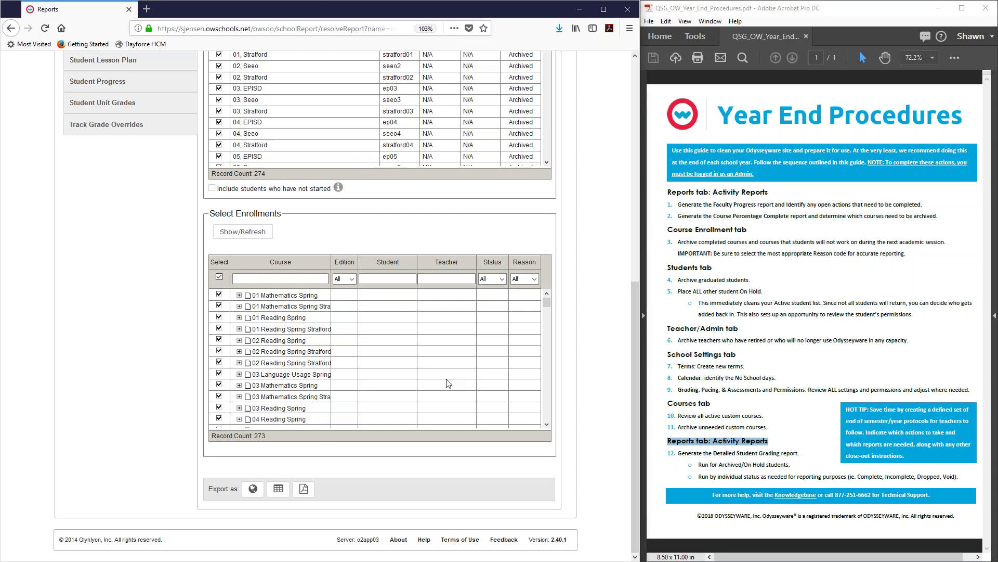
left_click(301, 491)
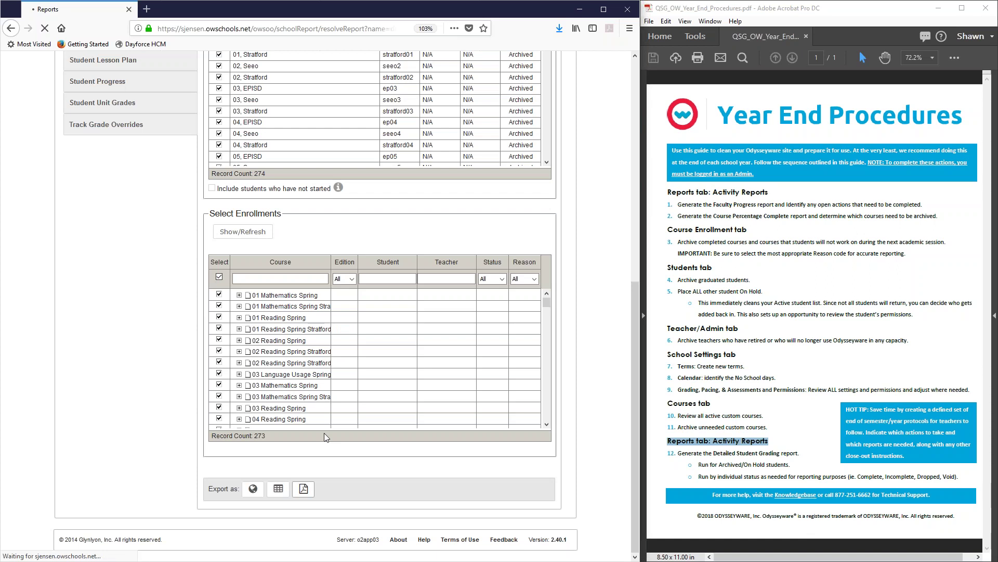
left_click(540, 361)
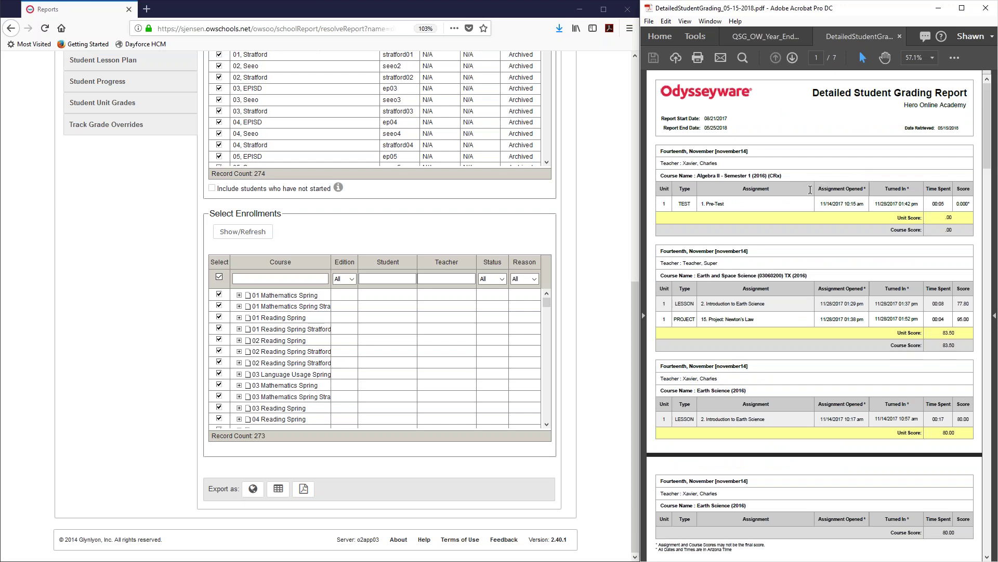
- Look through the exported Detailed Student Grading report and return to the Year End Procedures guide
scroll(810, 190, "down", 3)
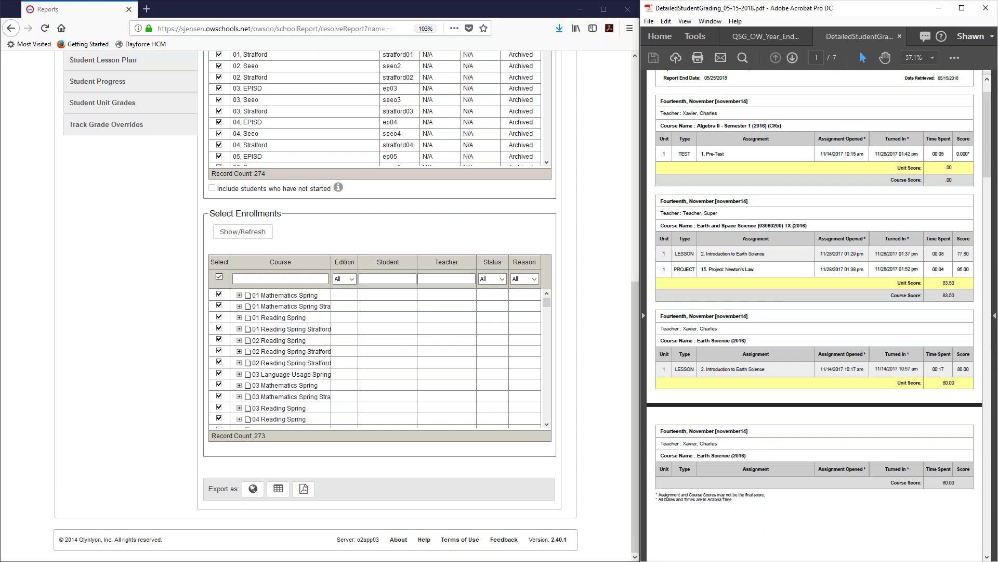
scroll(819, 260, "down", 2)
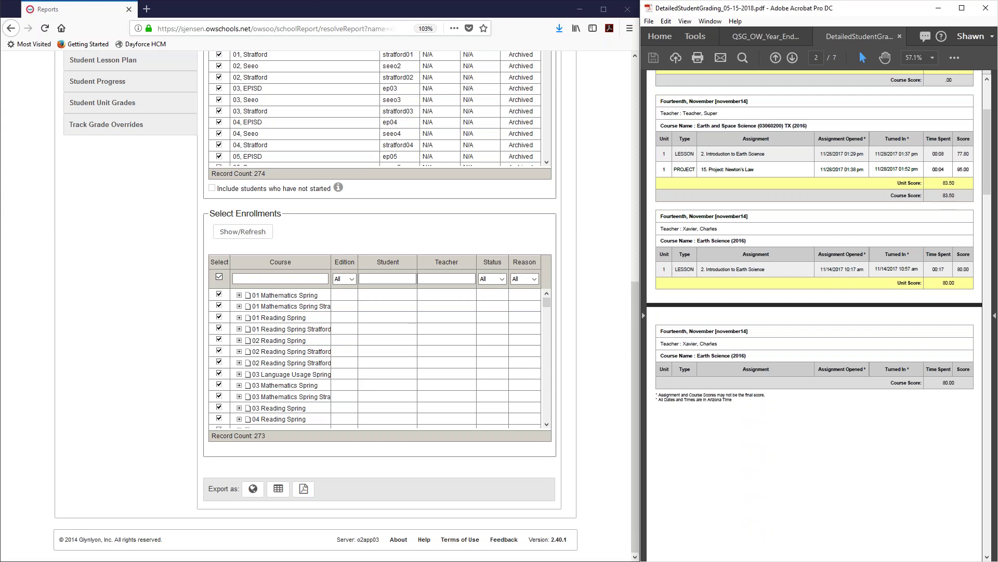
scroll(758, 177, "down", 2)
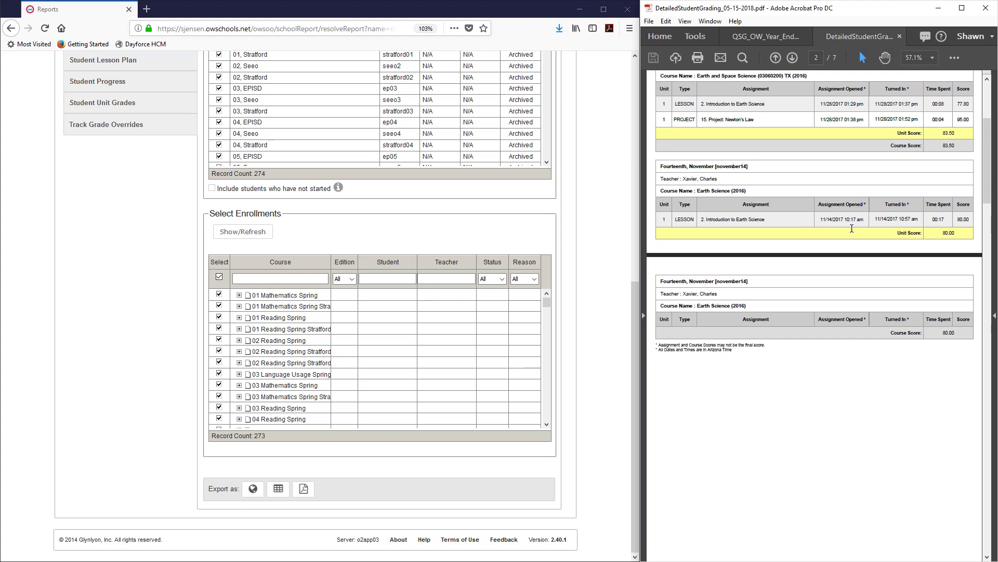
scroll(851, 229, "up", 5)
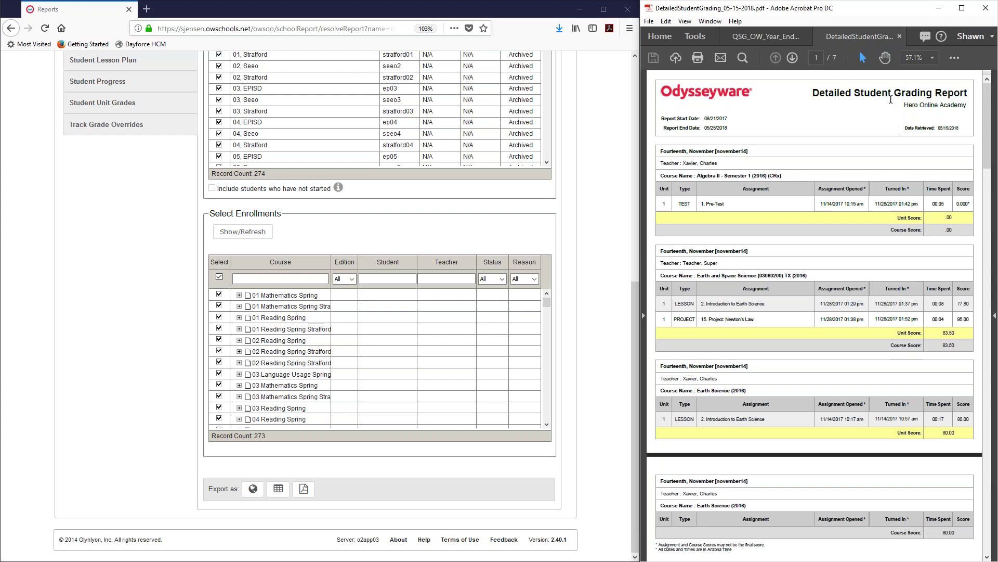
left_click(776, 40)
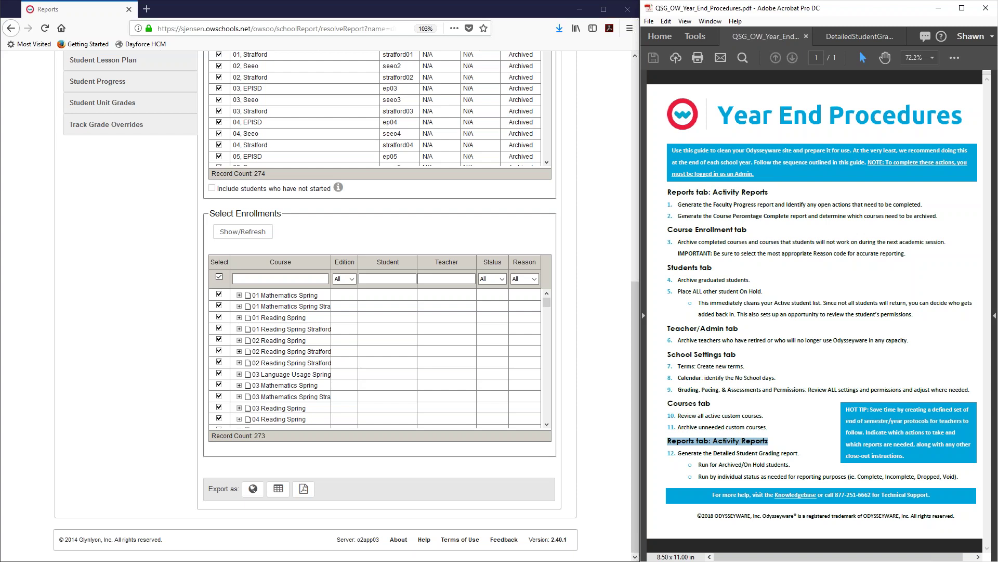
- Review the report's term and start date options, then its user and enrollment selections
left_click(581, 174)
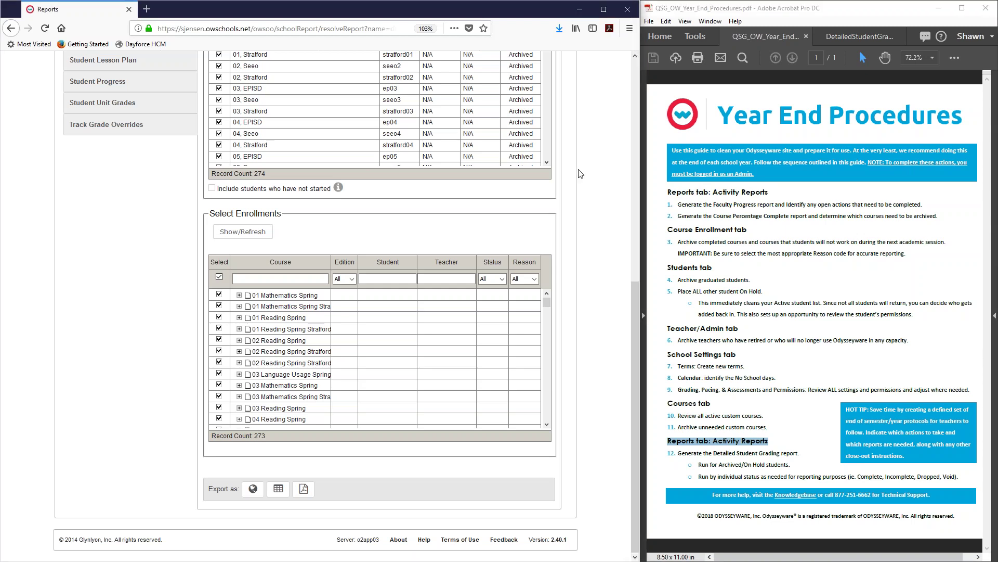
scroll(581, 173, "up", 3)
scroll(581, 174, "up", 4)
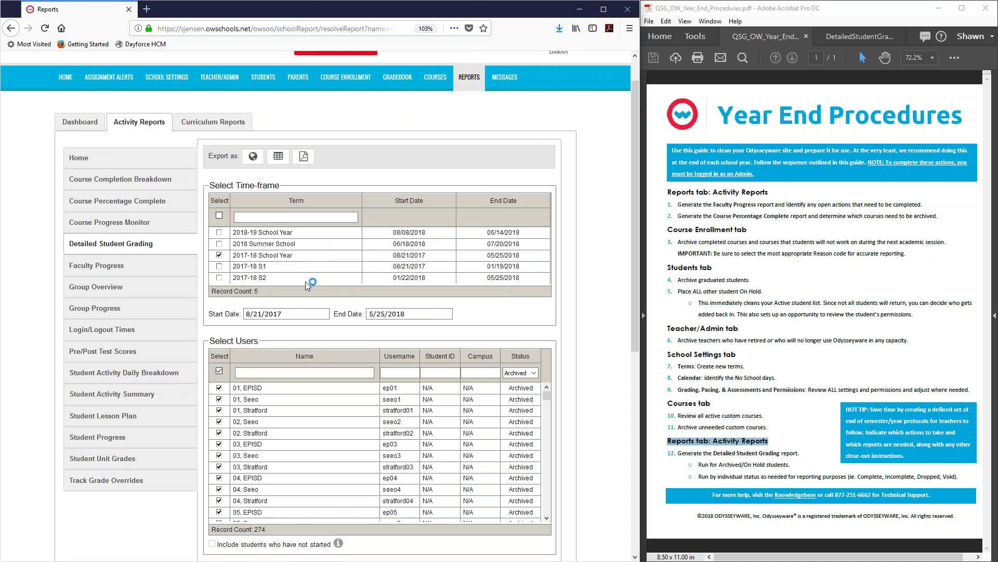
left_click(285, 314)
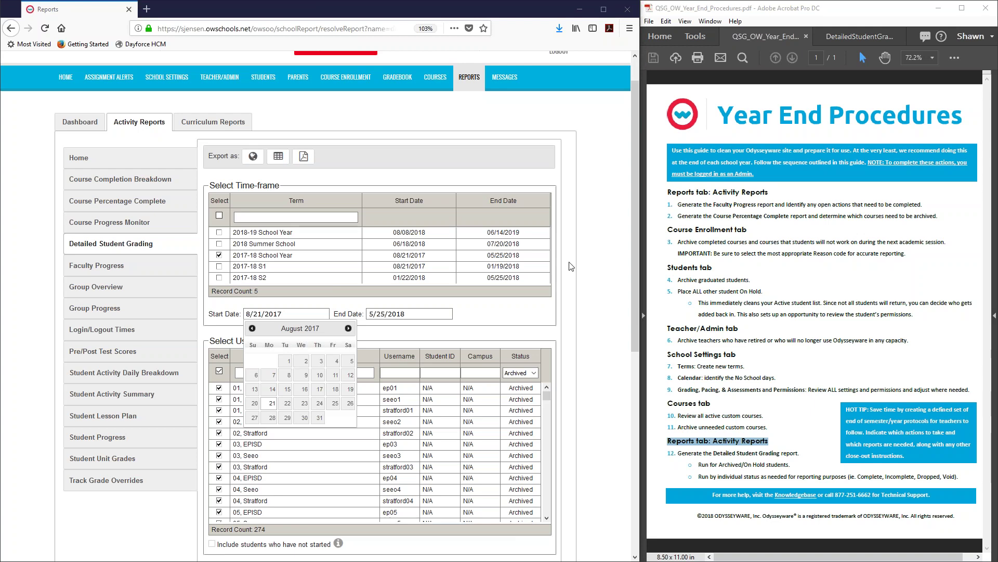
left_click(591, 291)
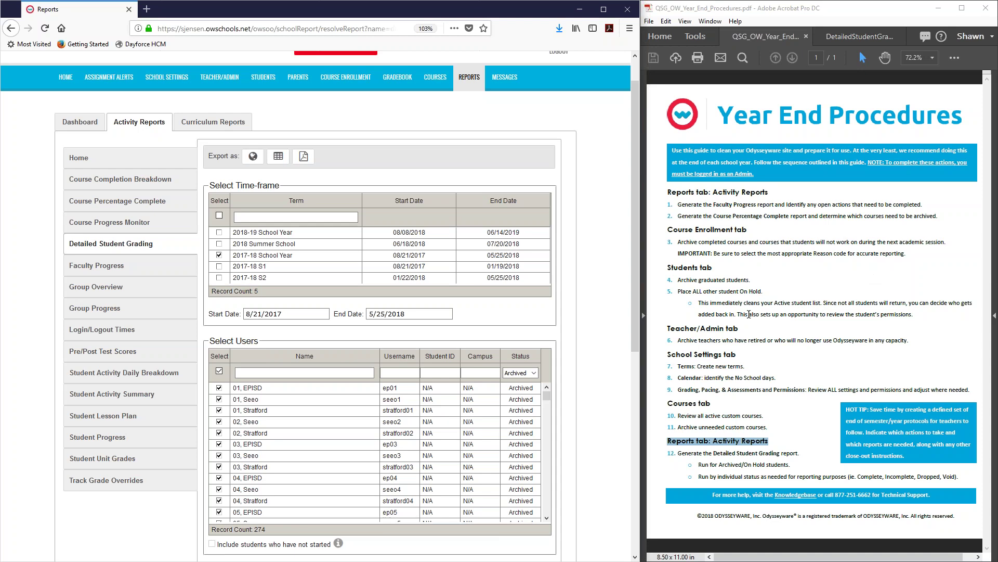
scroll(586, 296, "down", 3)
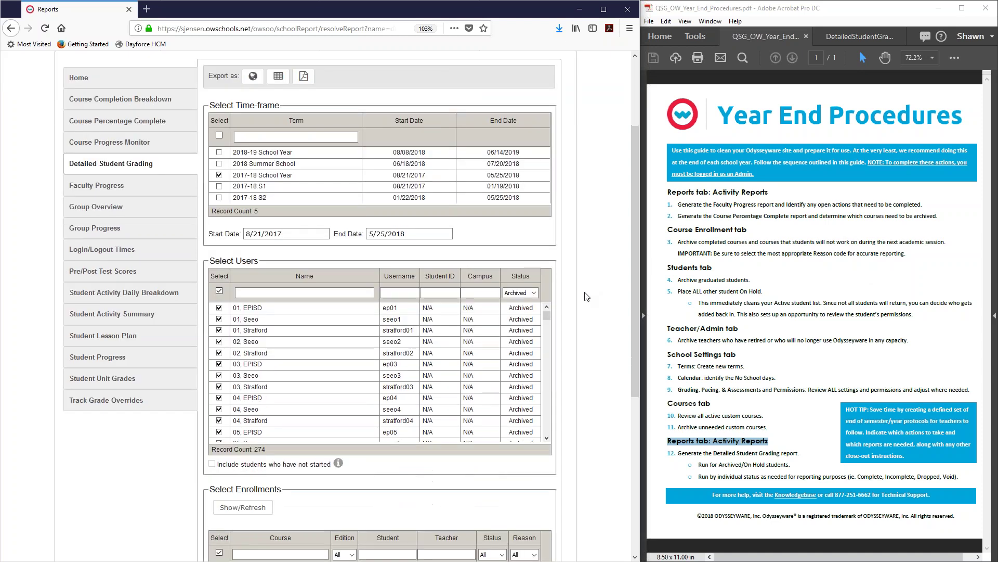
scroll(586, 297, "down", 3)
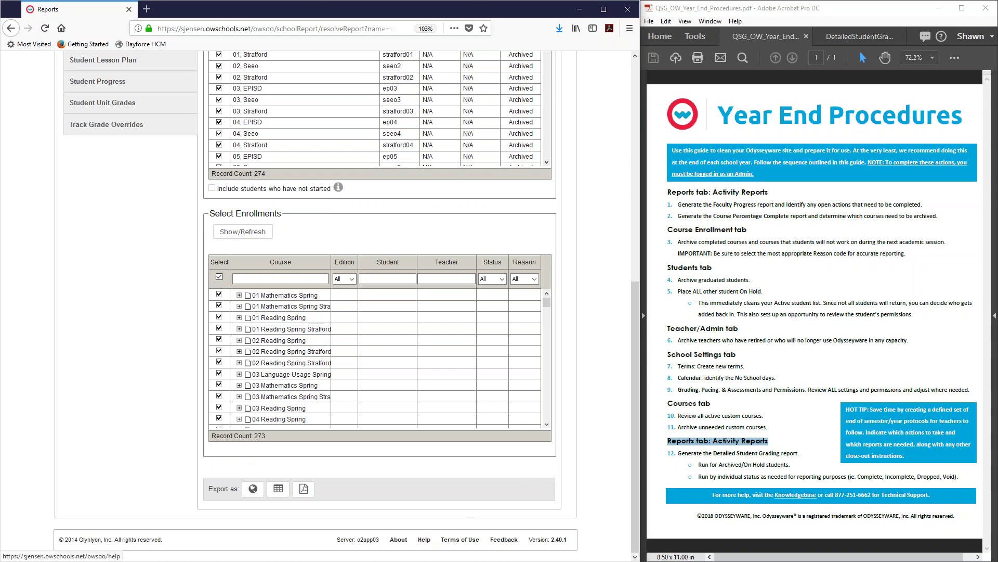
- Open the Knowledgebase from the site's Help resources and search it for "year end procedure"
left_click(424, 540)
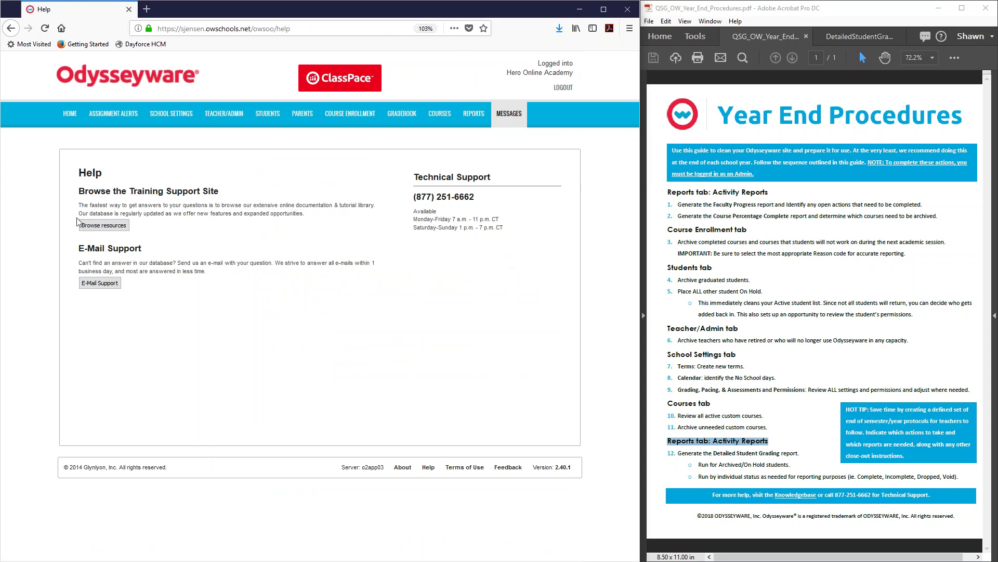
left_click(106, 227)
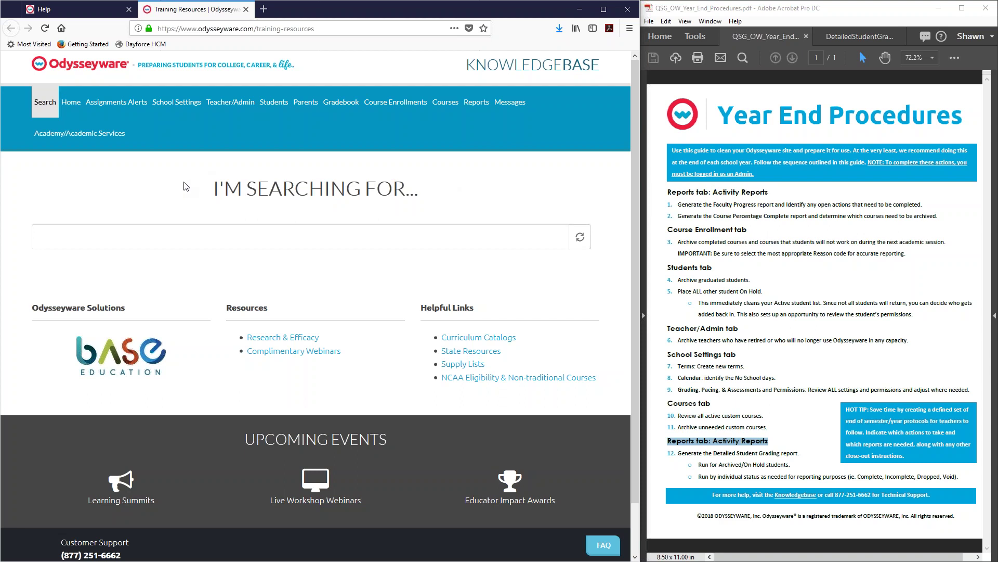
left_click(134, 234)
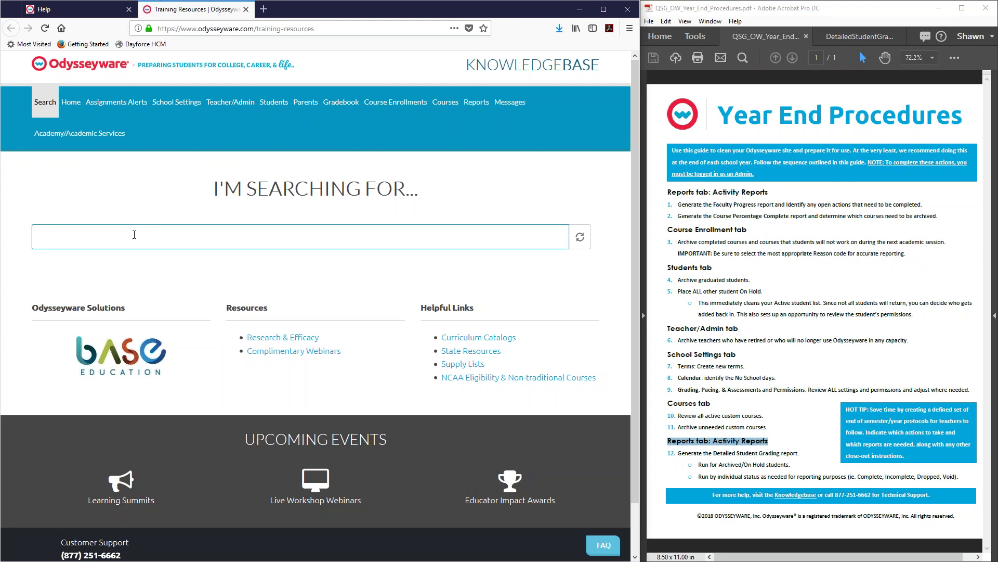
type("year e")
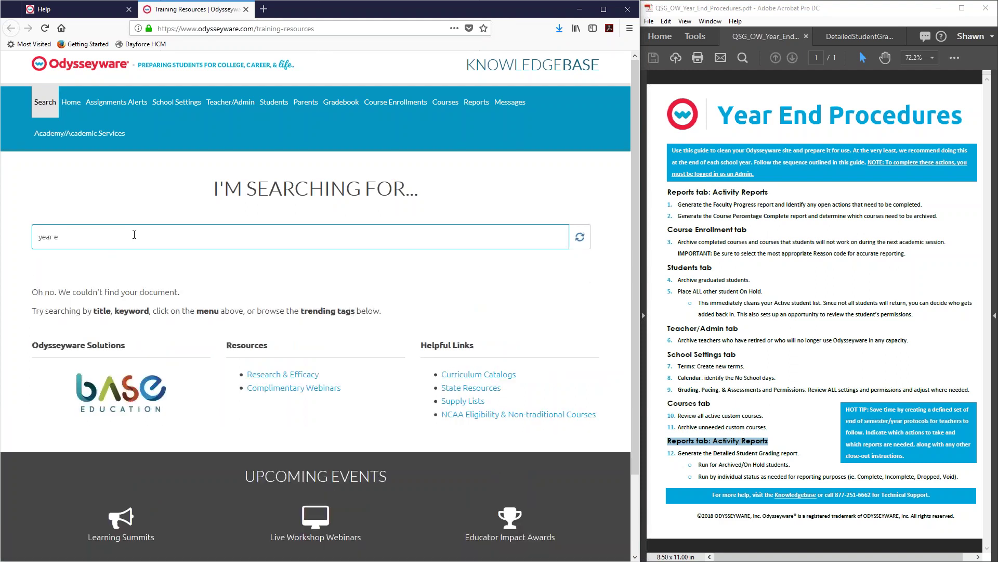
type("nd ")
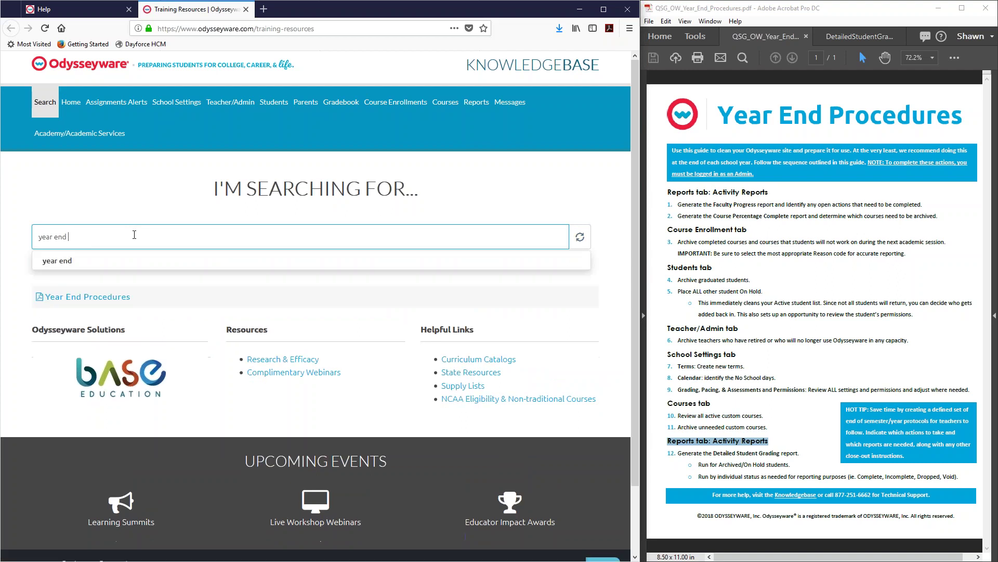
type("procedure")
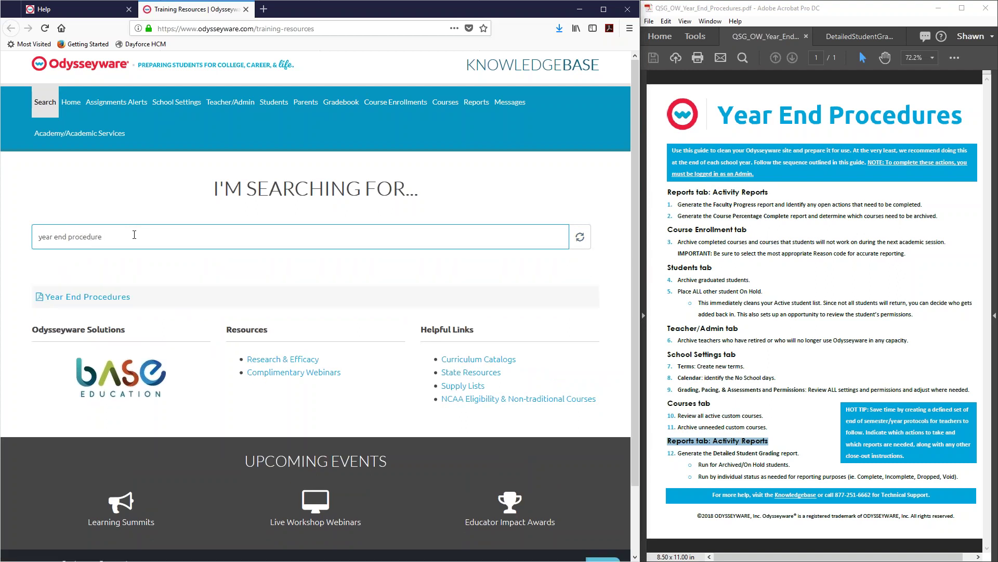
- Shorten the Knowledgebase search to "year end" and clear the heading highlight in the guide
key("BackSpace")
key("BackSpace")
key("BackSpace")
key("BackSpace")
key("BackSpace")
key("BackSpace")
key("BackSpace")
key("BackSpace")
key("BackSpace")
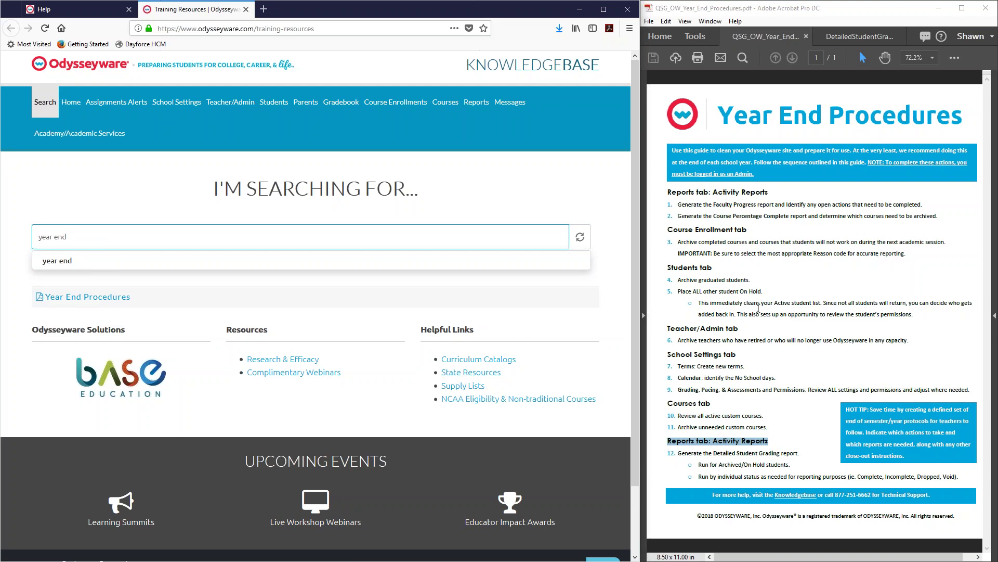
left_click(759, 308)
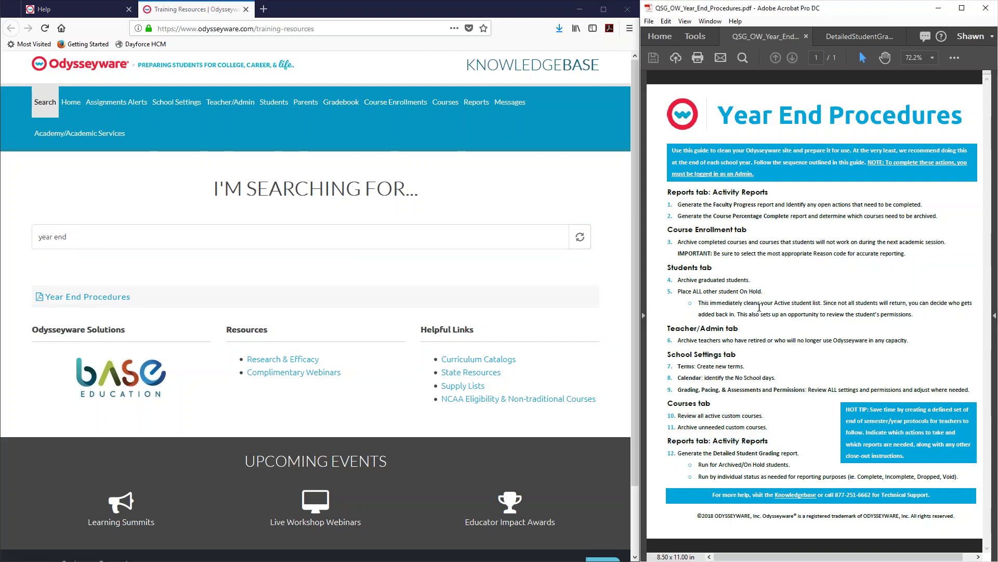